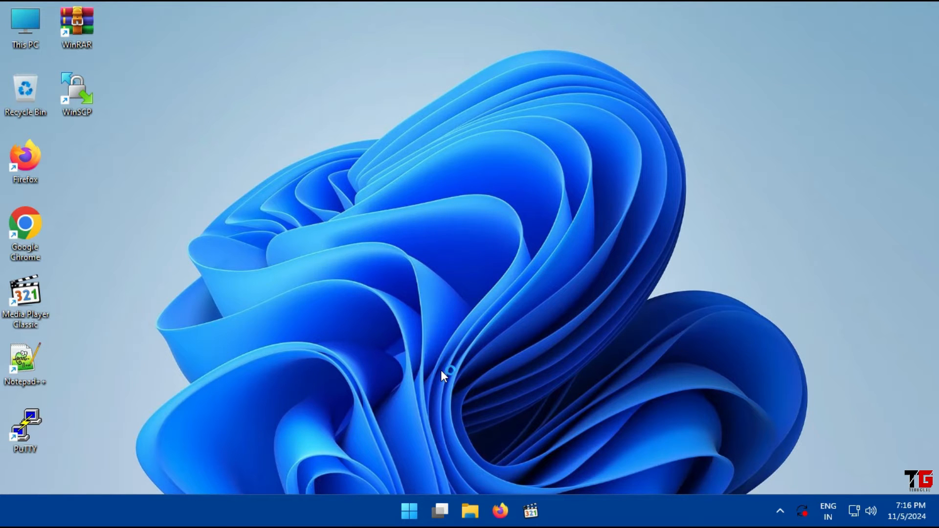
# Step: Launch Computer Management from the Win+X menu and maximize its window
pyautogui.press('super+x')
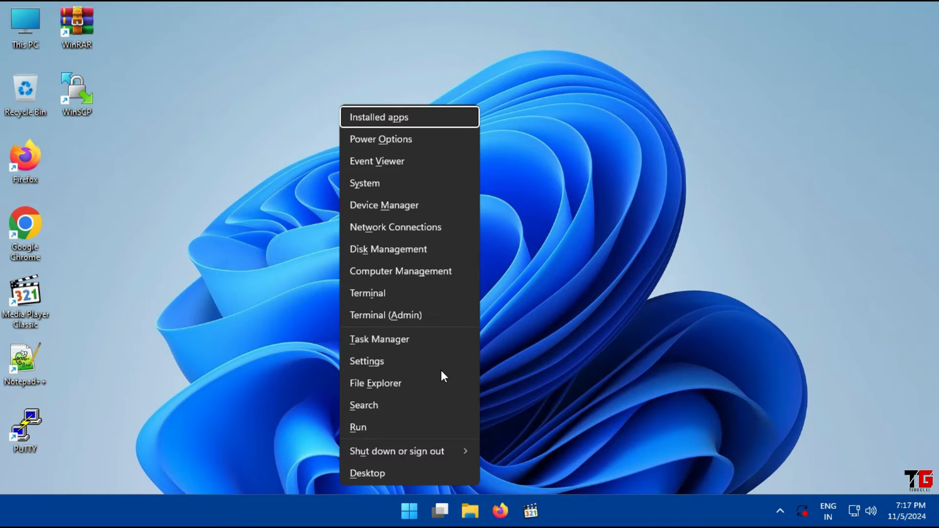
pyautogui.click(443, 272)
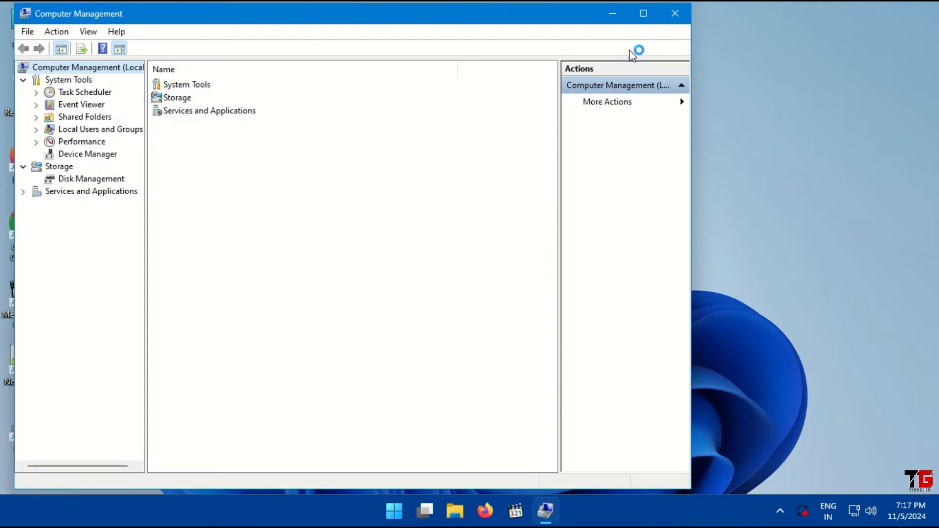
pyautogui.click(643, 14)
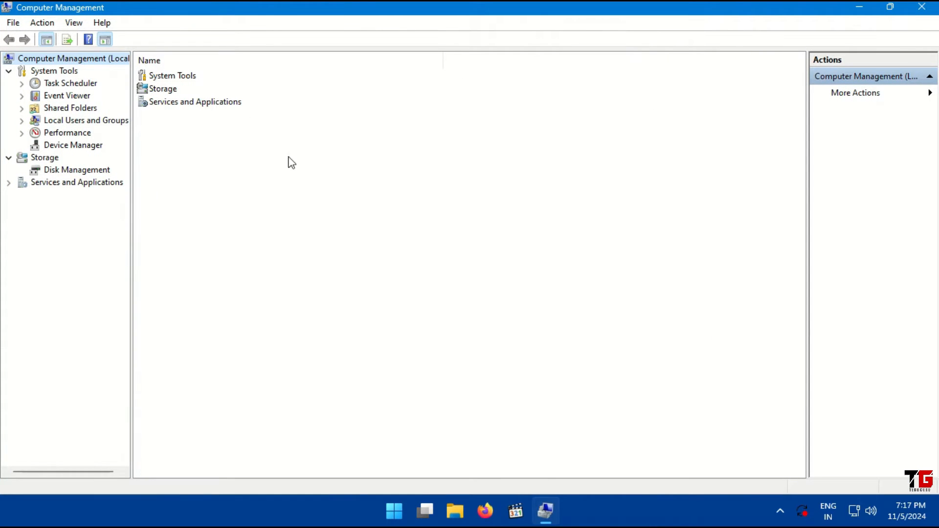
# Step: List the local user accounts under Local Users and Groups, widening the Name column to show full names
pyautogui.doubleClick(98, 122)
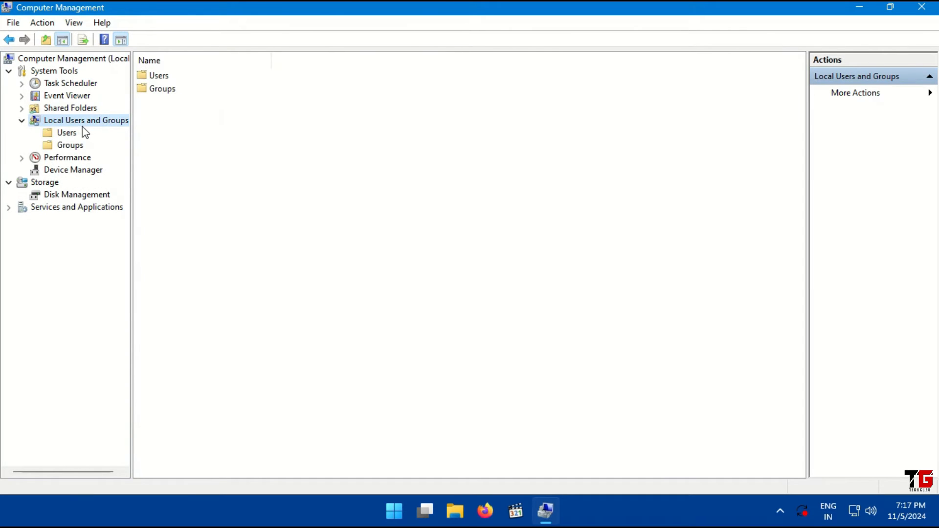
pyautogui.click(67, 135)
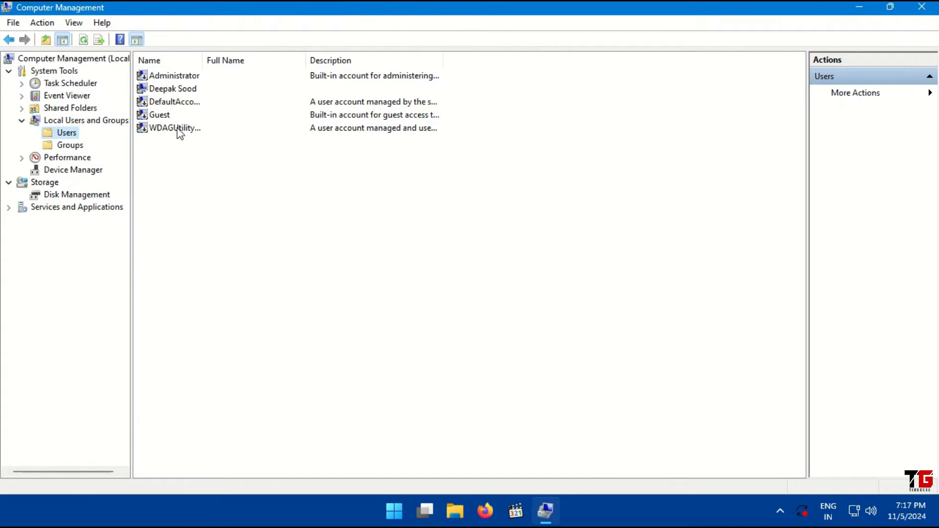
pyautogui.moveTo(204, 60); pyautogui.dragTo(321, 57)
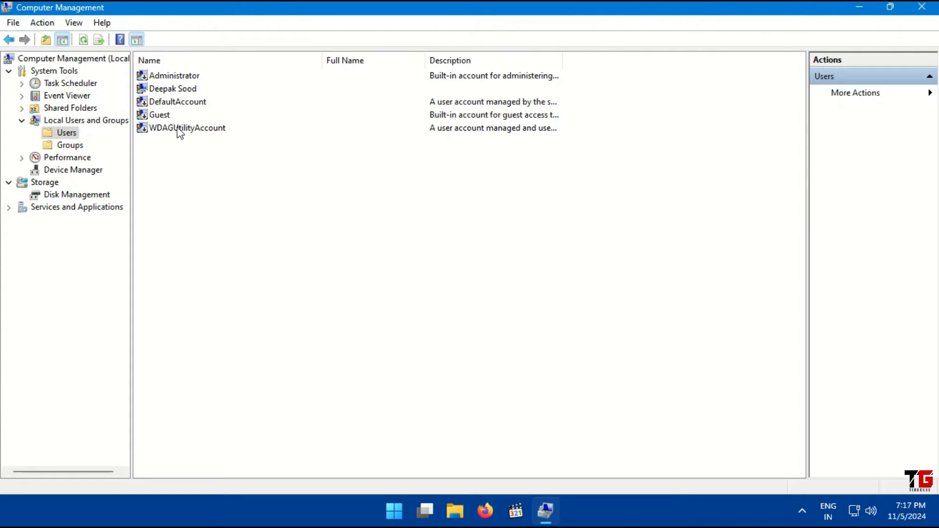
pyautogui.click(166, 91)
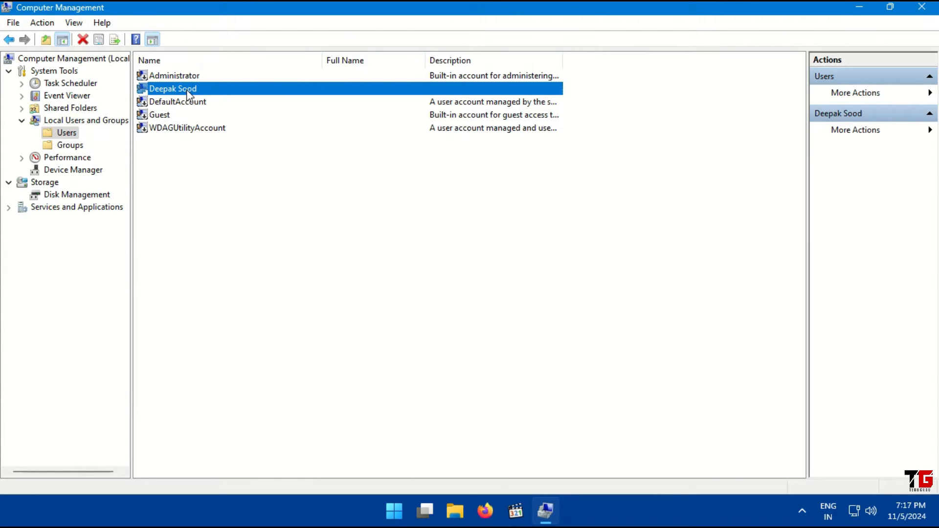
pyautogui.click(175, 78)
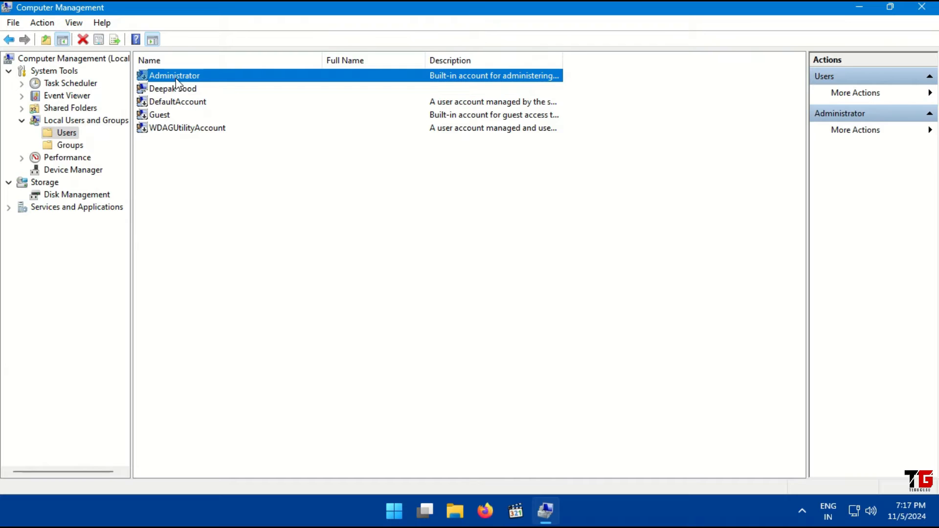
pyautogui.click(161, 119)
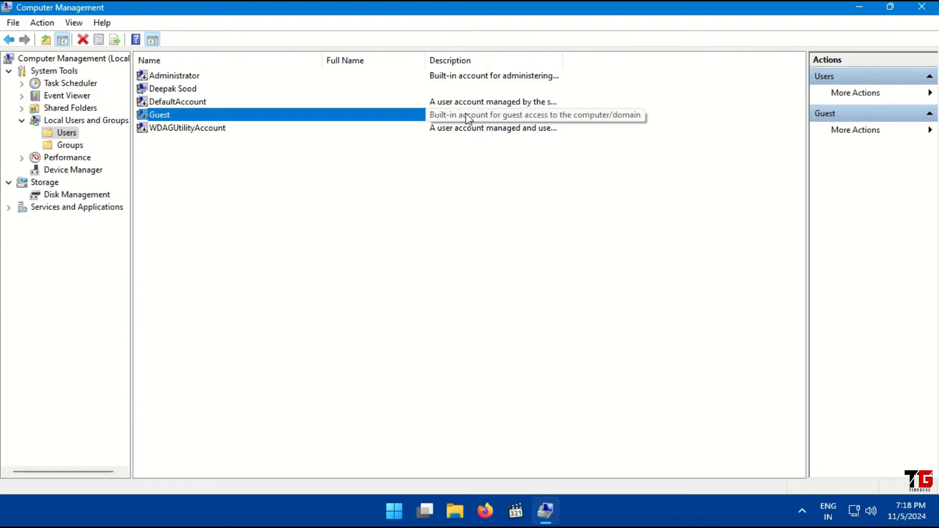
pyautogui.click(194, 90)
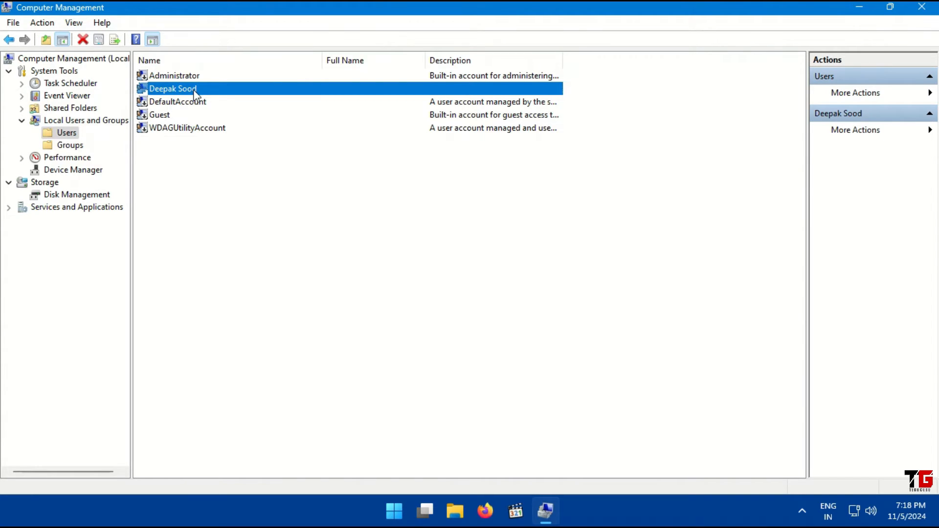
pyautogui.doubleClick(192, 89)
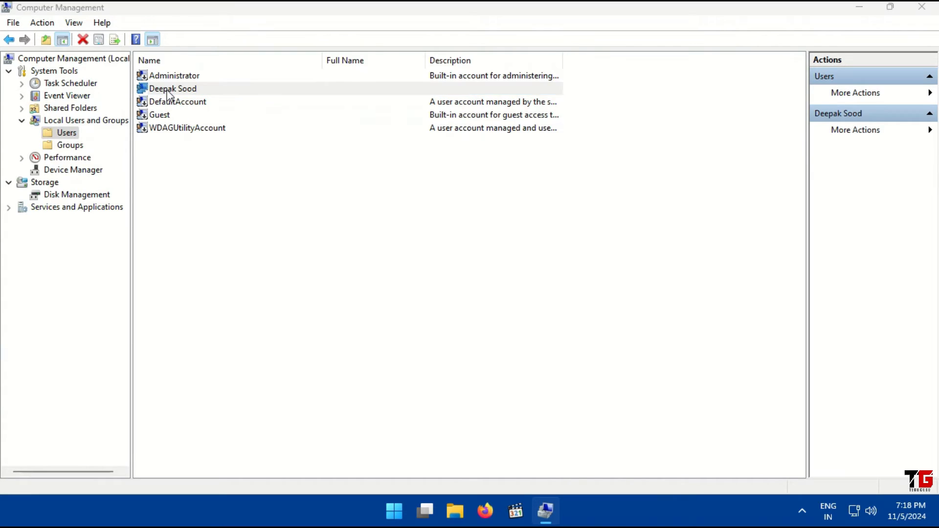
pyautogui.click(392, 122)
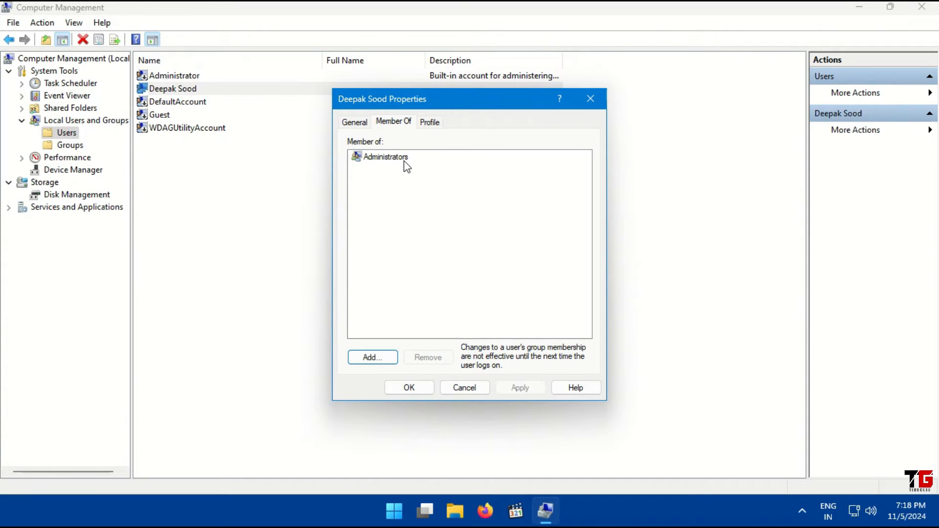
pyautogui.click(476, 386)
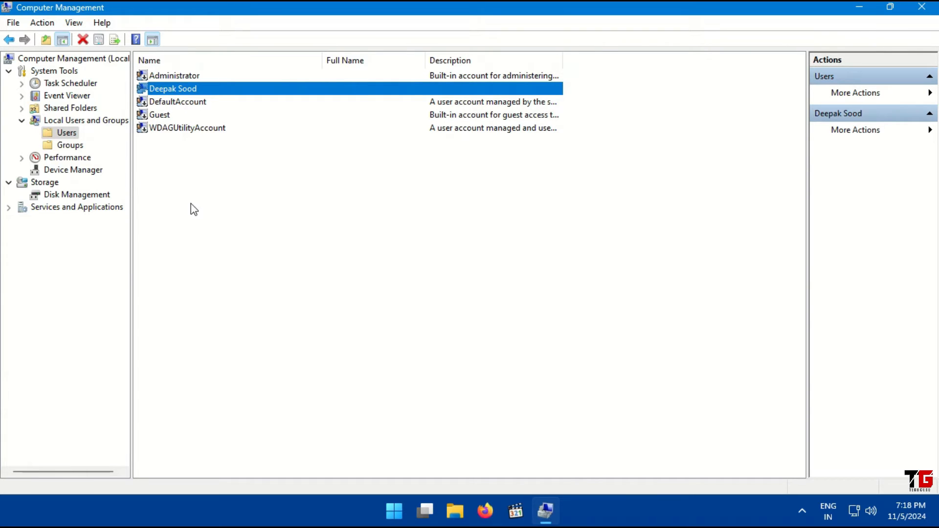
# Step: Create a new local user account from the Users list's New User form, entering the new user's name
pyautogui.rightClick(238, 191)
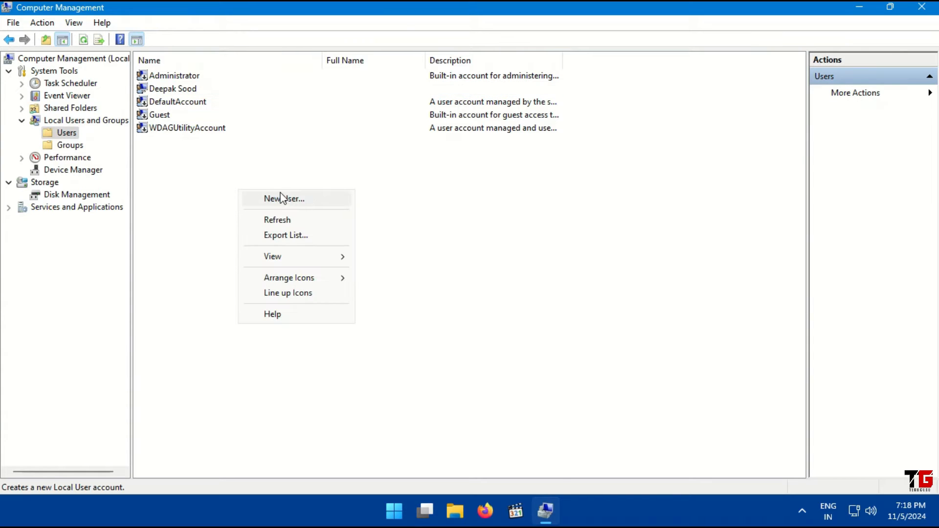
pyautogui.click(329, 199)
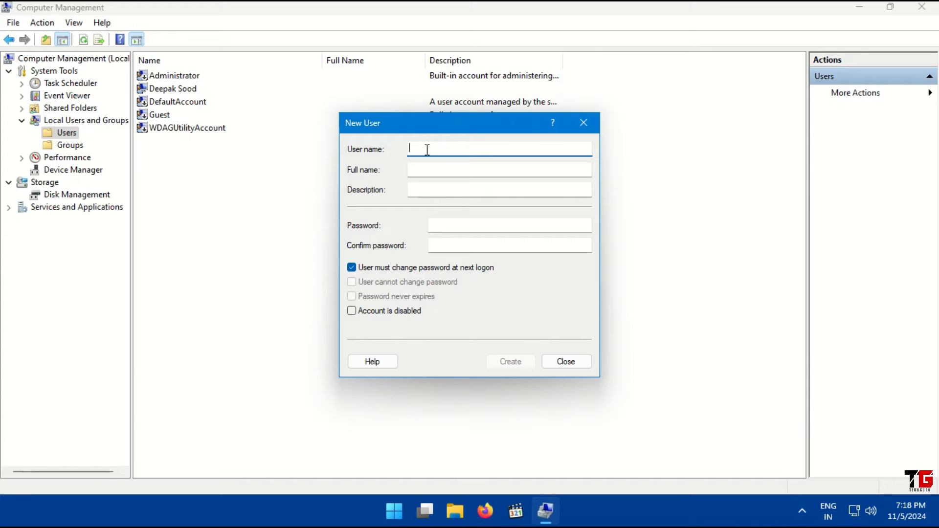
pyautogui.write('kamal')
pyautogui.click(511, 362)
pyautogui.click(572, 363)
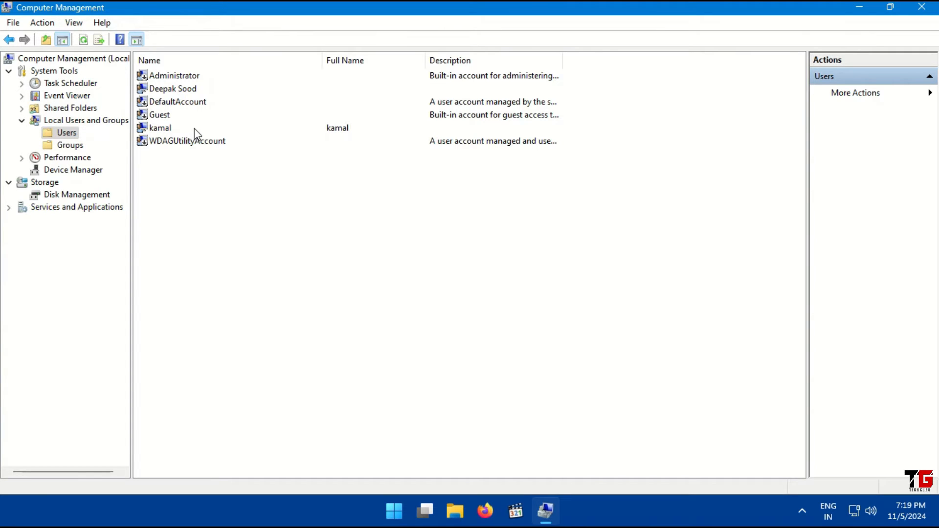
# Step: Confirm in the new user's Member Of properties that it belongs to the Users group, then close Computer Management
pyautogui.doubleClick(168, 129)
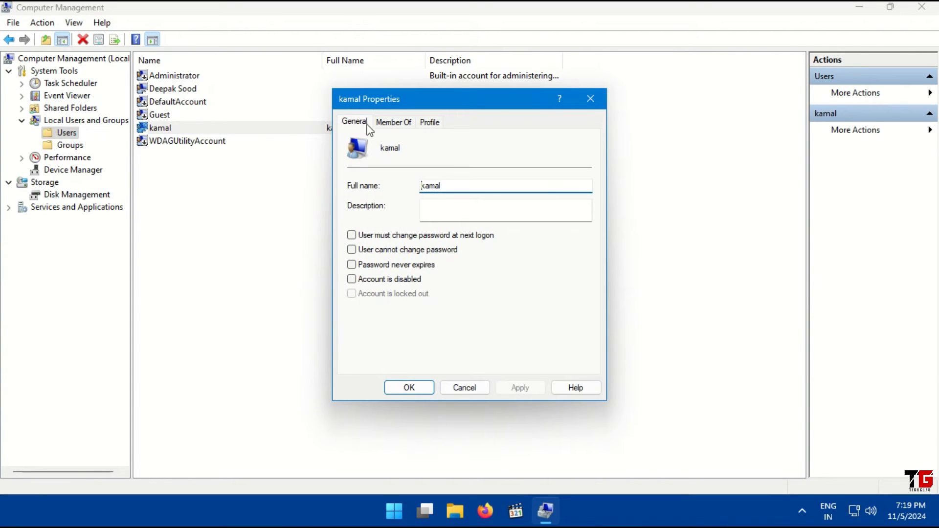
pyautogui.click(394, 122)
pyautogui.click(374, 161)
pyautogui.click(471, 387)
pyautogui.click(293, 244)
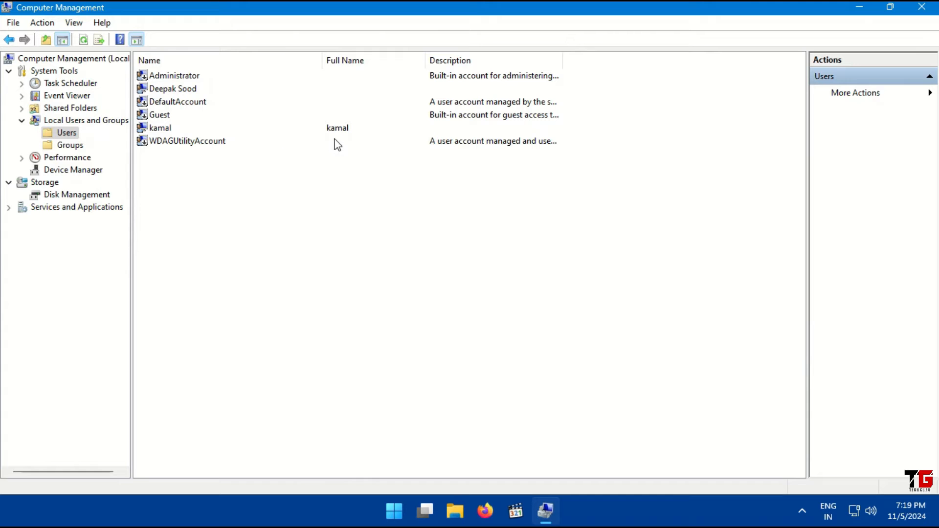
pyautogui.click(921, 7)
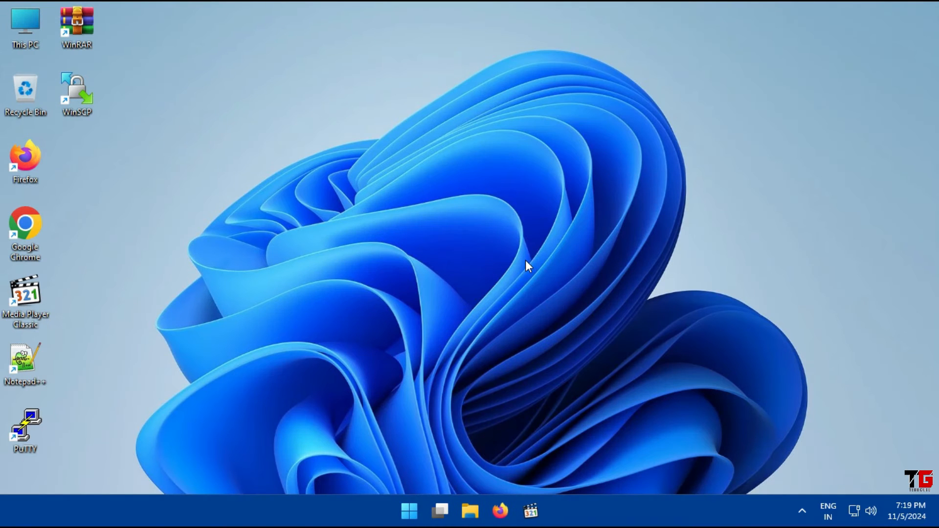
# Step: Sign out of the current account from the Start menu's account options
pyautogui.click(411, 513)
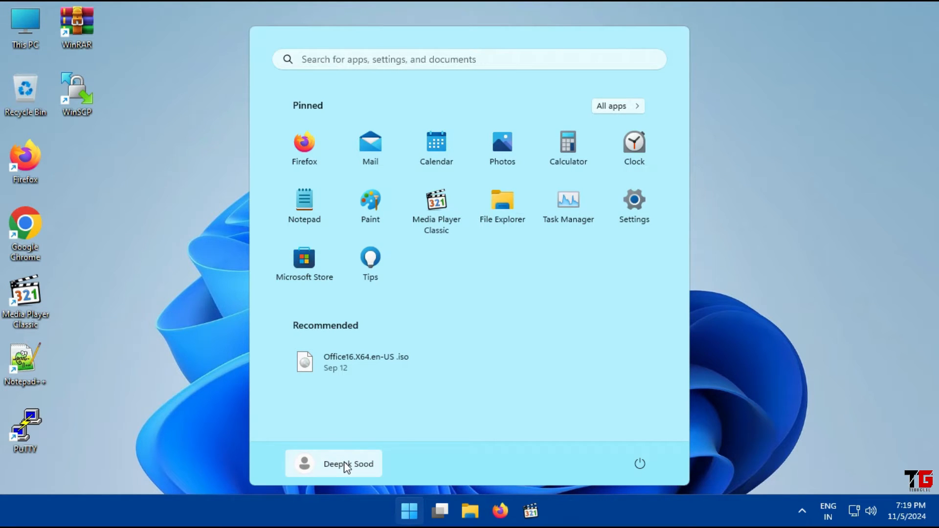
pyautogui.click(345, 464)
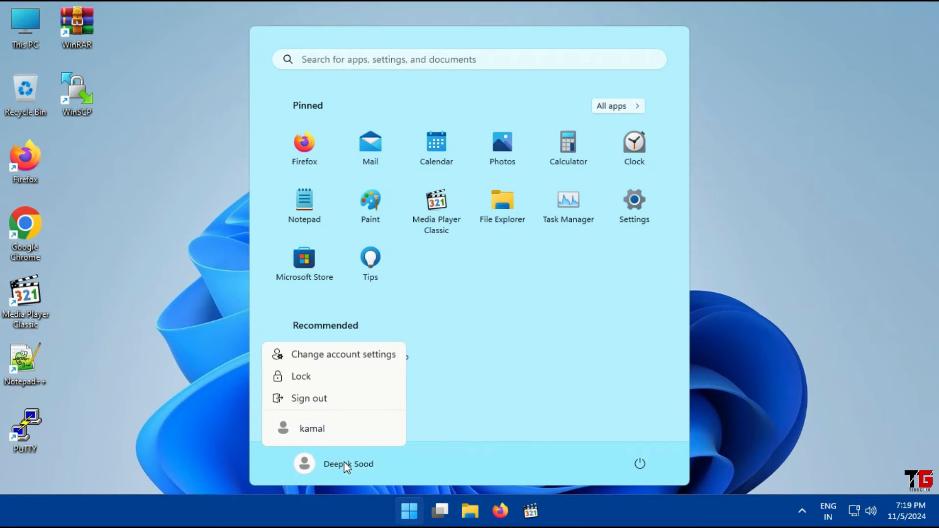
pyautogui.click(327, 403)
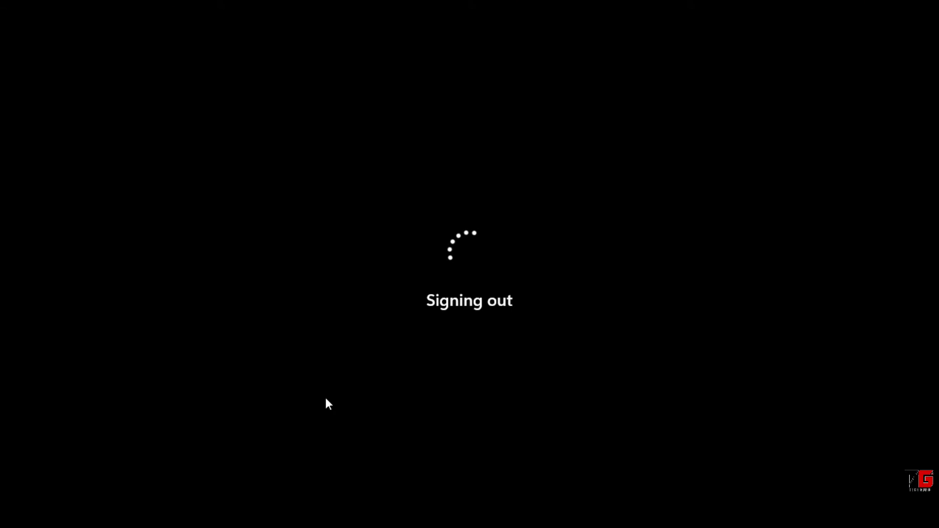
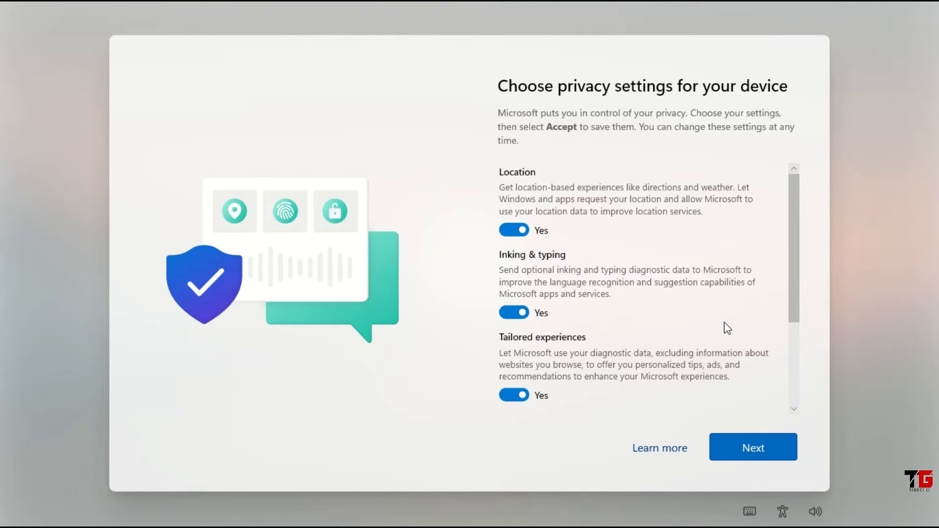
# Step: Scroll to the end of the privacy settings, leaving location, inking, tailored experiences and advertising ID on
pyautogui.click(754, 450)
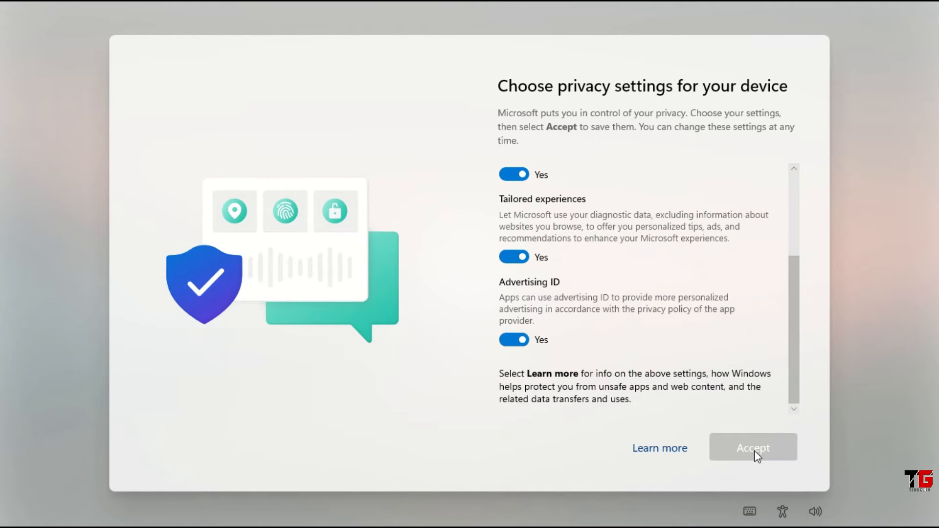
# Step: Accept the privacy settings, then browse File Explorer to C:\Users, the second user's profile, and Desktop
pyautogui.click(760, 452)
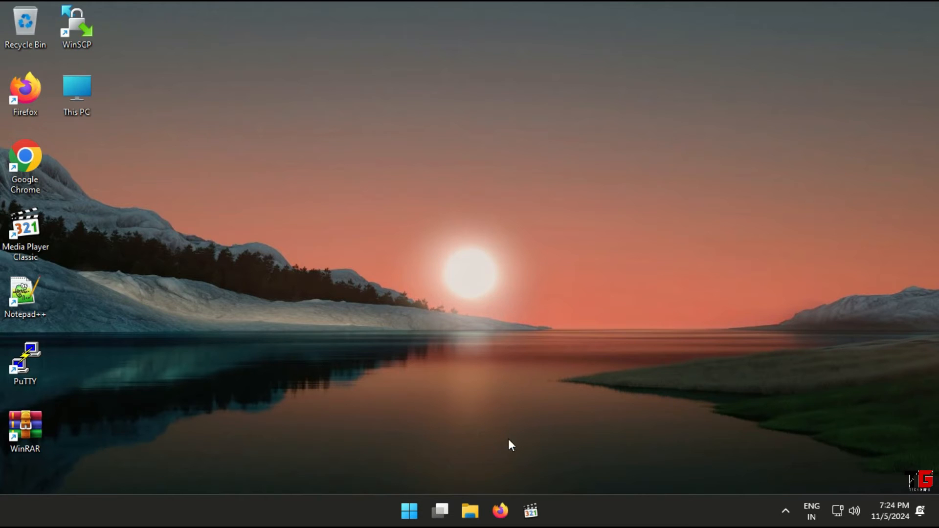
pyautogui.click(470, 511)
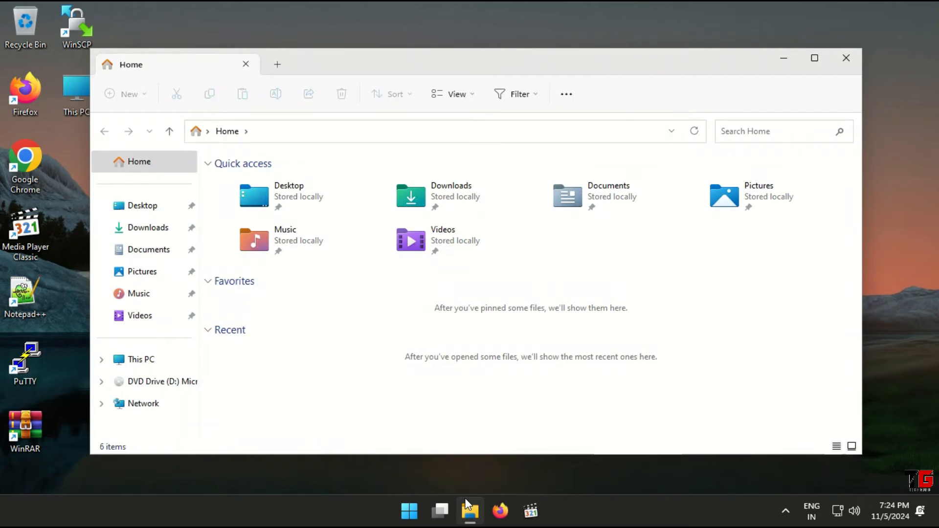
pyautogui.click(146, 363)
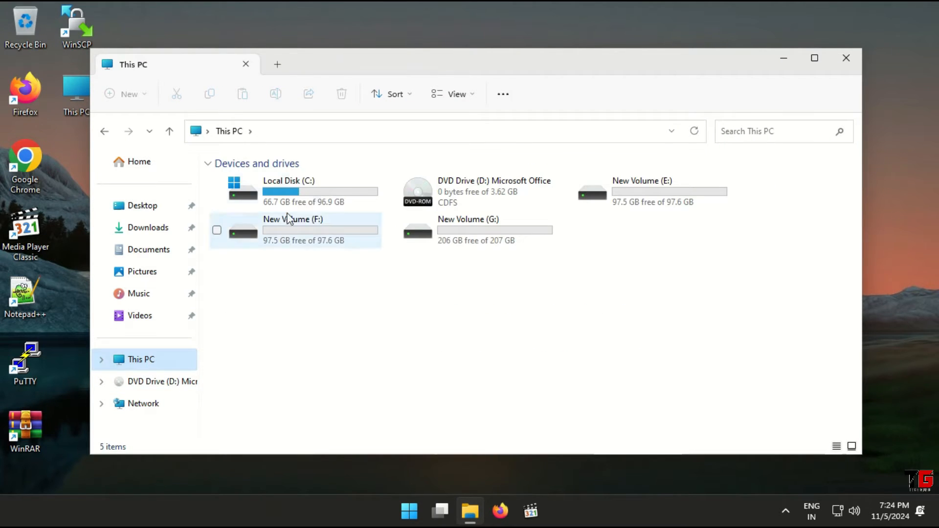
pyautogui.doubleClick(292, 197)
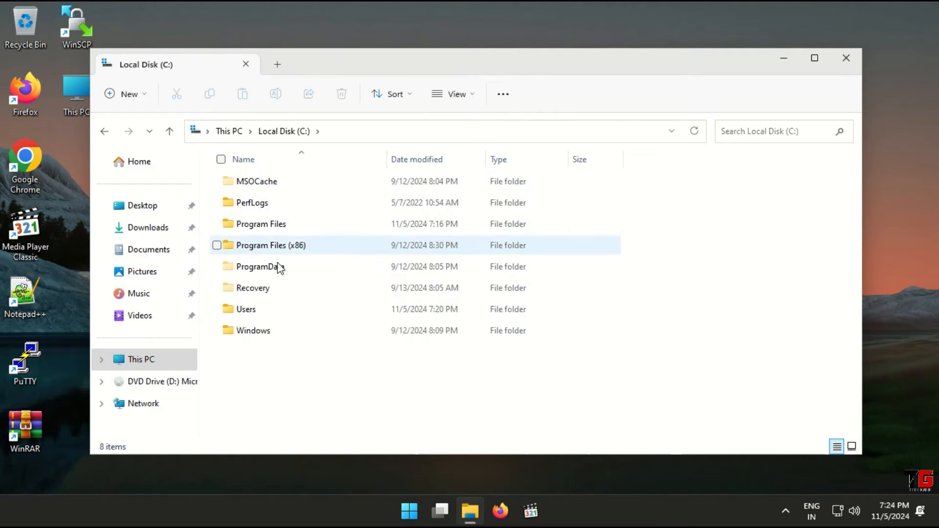
pyautogui.doubleClick(304, 310)
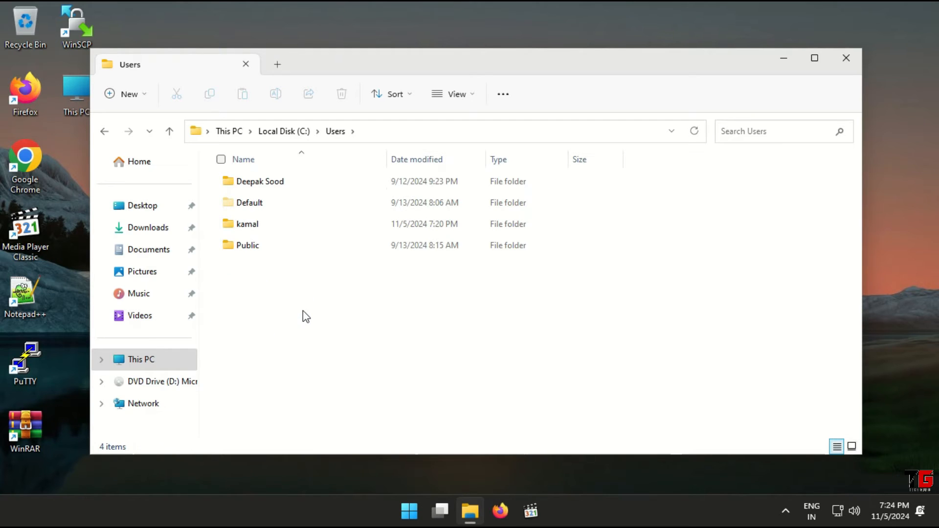
pyautogui.doubleClick(286, 229)
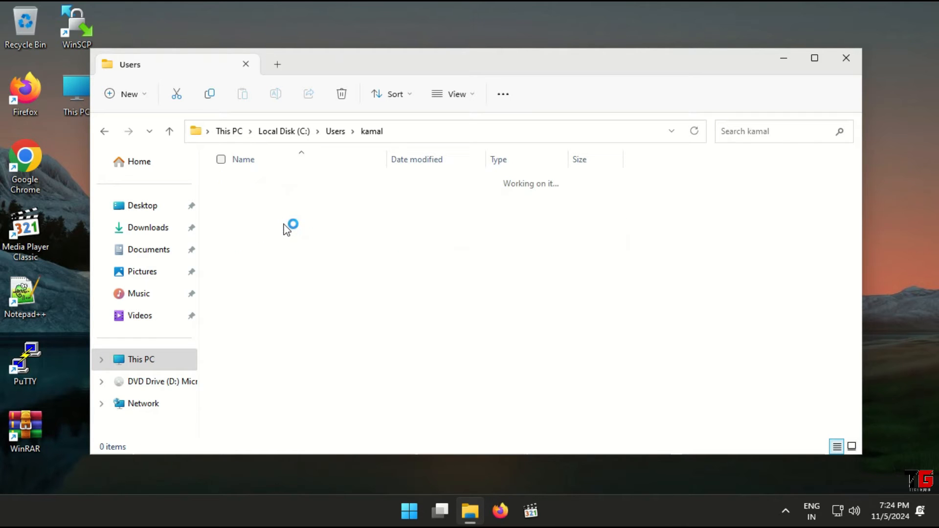
pyautogui.moveTo(323, 66); pyautogui.dragTo(462, 59)
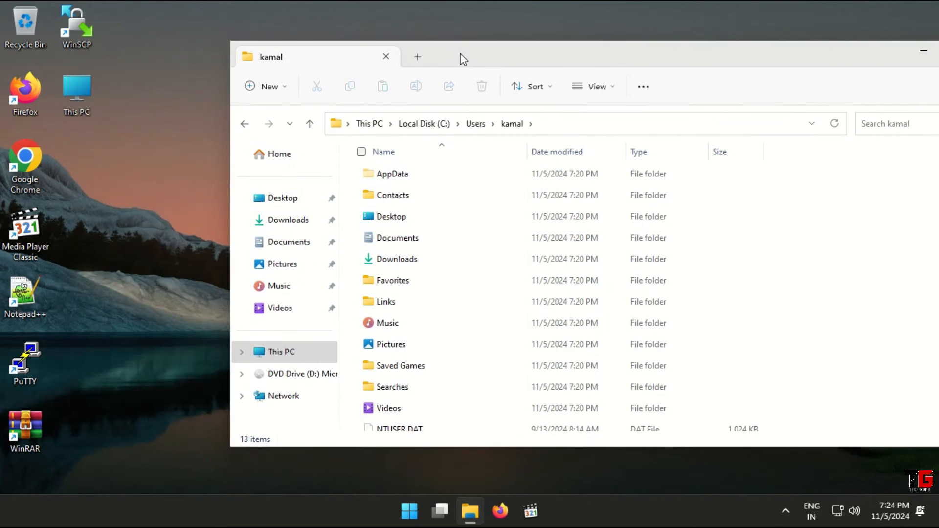
pyautogui.click(404, 219)
# Step: Inside the profile's Desktop folder, create a new folder named with the user's name plus 'data'
pyautogui.doubleClick(404, 218)
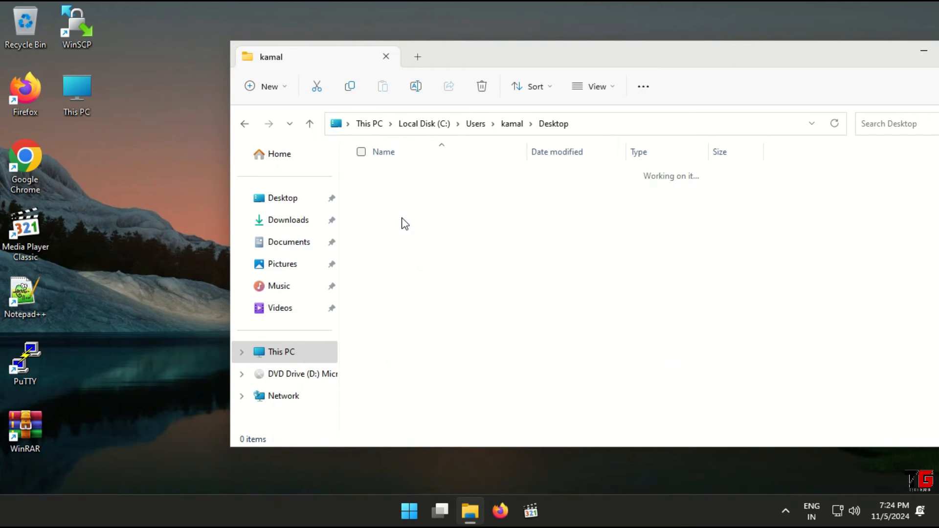
pyautogui.rightClick(418, 215)
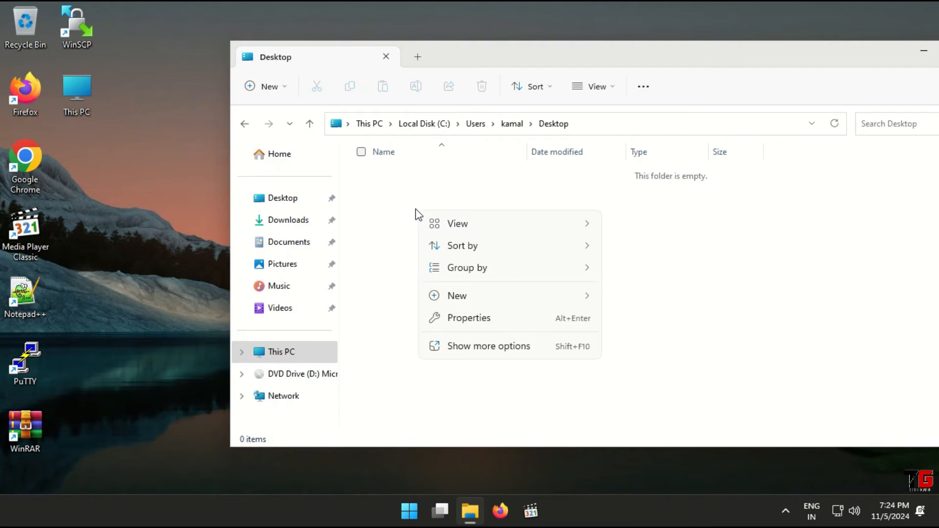
pyautogui.moveTo(583, 309)
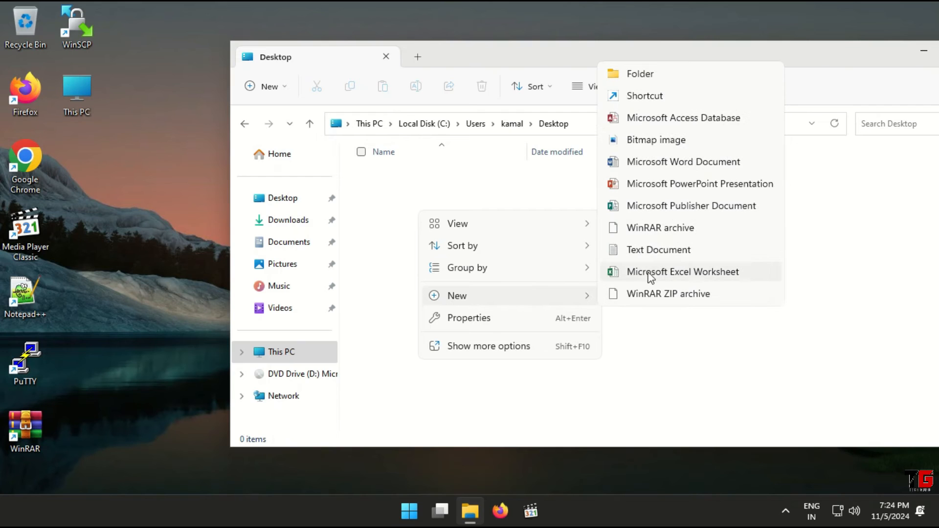
pyautogui.click(656, 77)
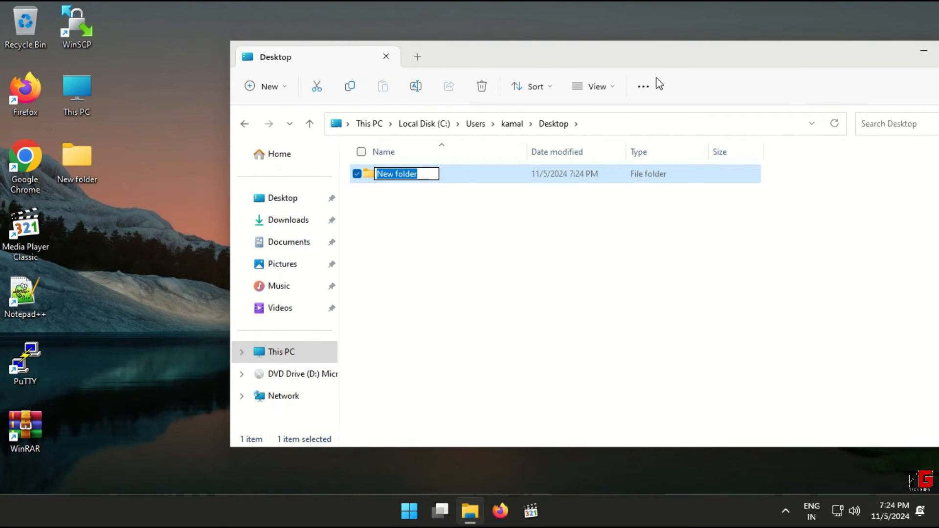
pyautogui.write('kam')
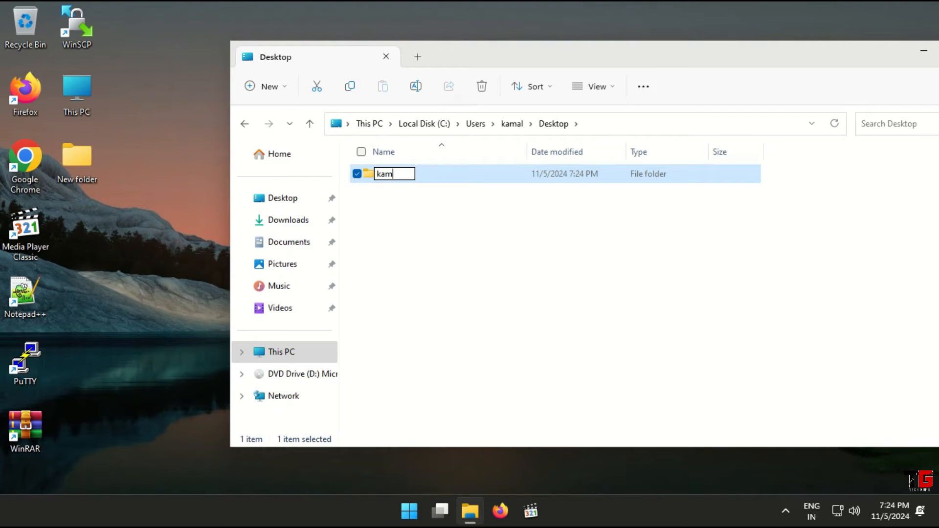
pyautogui.write('al data')
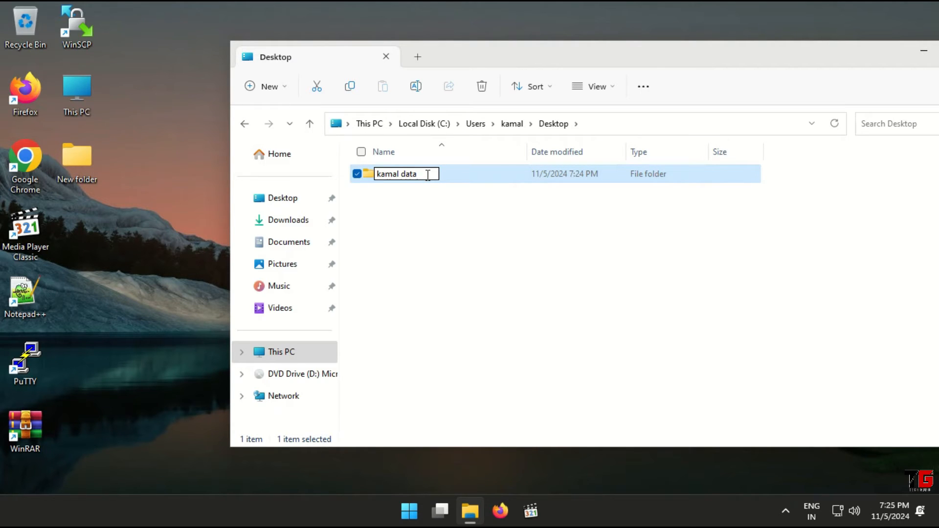
pyautogui.press('Return')
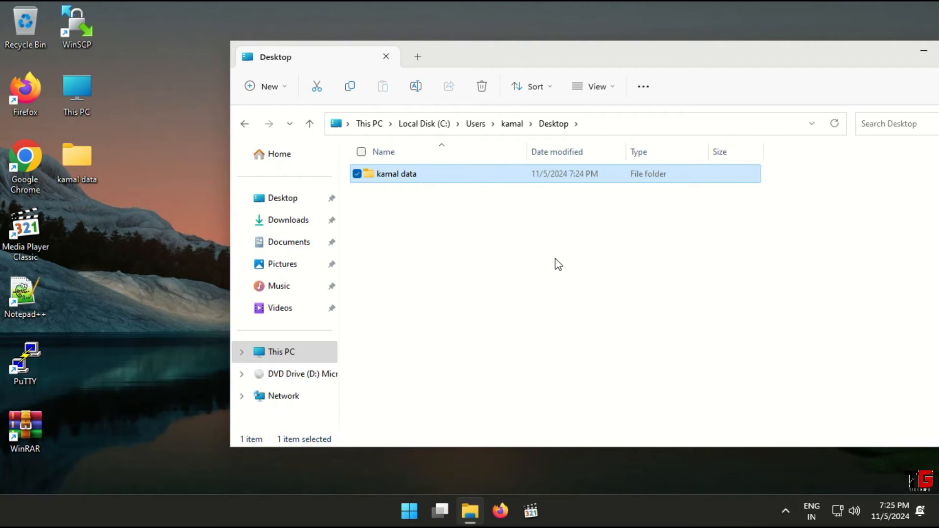
pyautogui.click(408, 510)
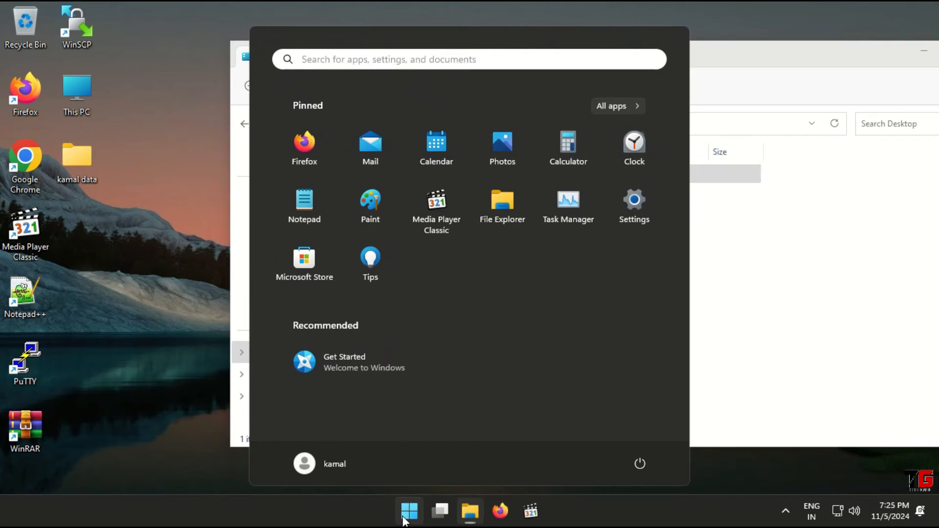
# Step: Sign out from the Start menu account options and sign in as the other local account
pyautogui.click(340, 466)
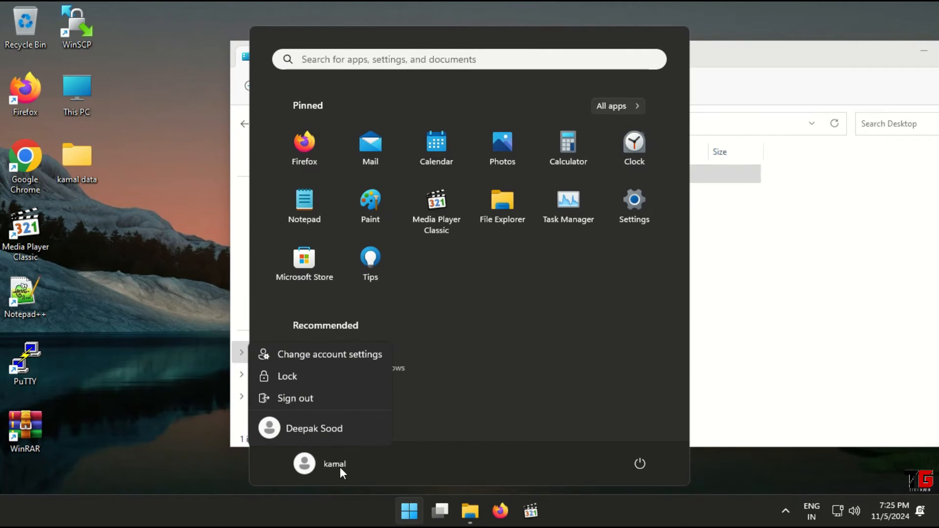
pyautogui.click(324, 400)
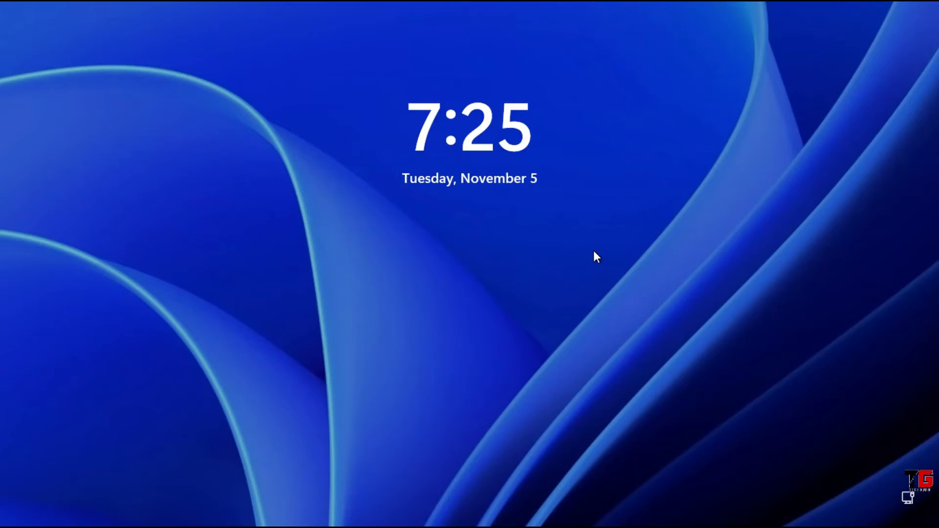
pyautogui.click(594, 252)
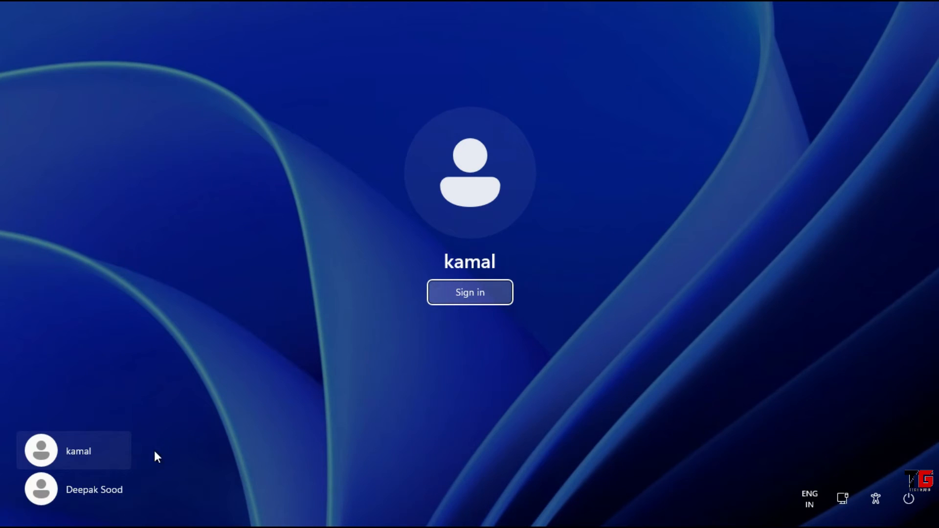
pyautogui.click(106, 490)
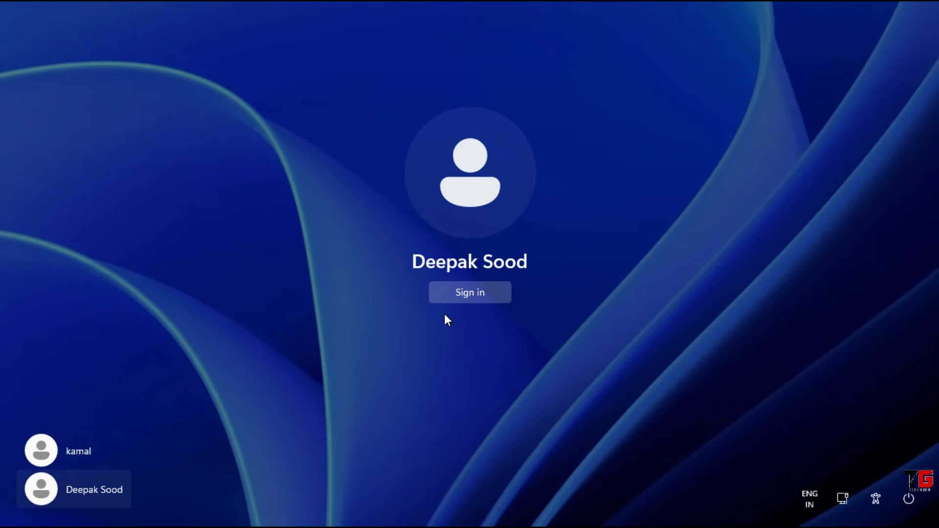
pyautogui.click(462, 292)
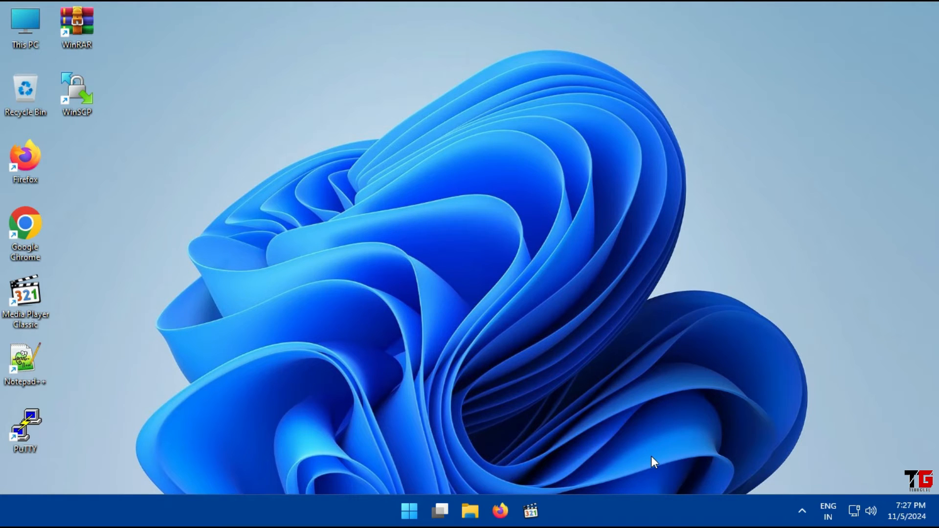
# Step: Run 'control', then go User Accounts > Manage another account > Add a new user in PC settings
pyautogui.press('super+r')
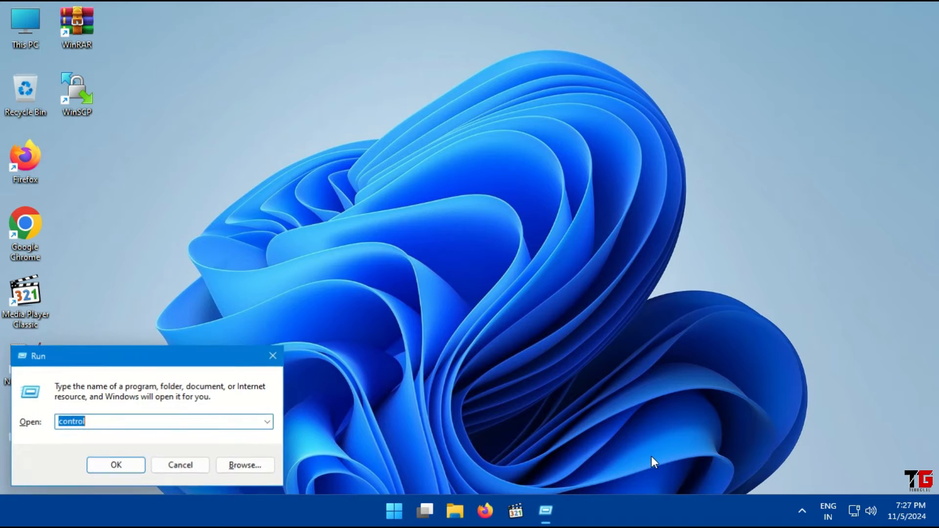
pyautogui.write('control')
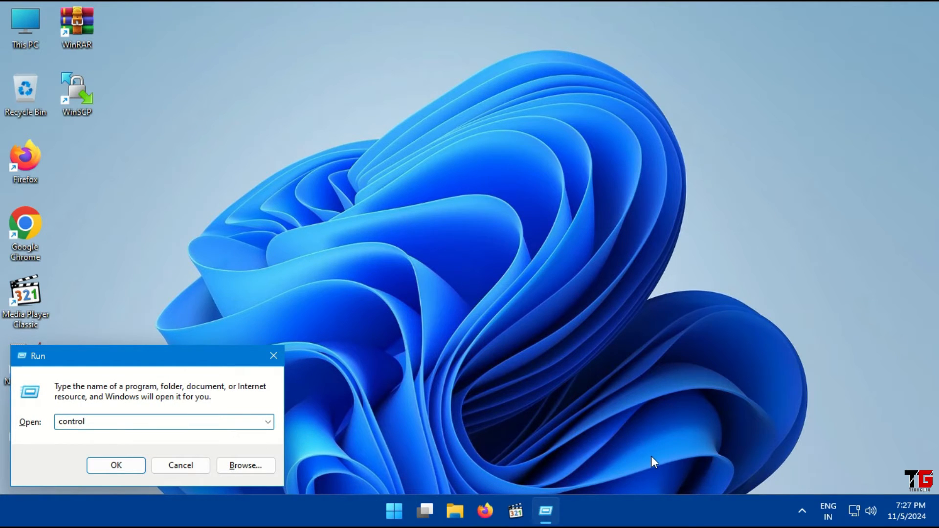
pyautogui.click(117, 466)
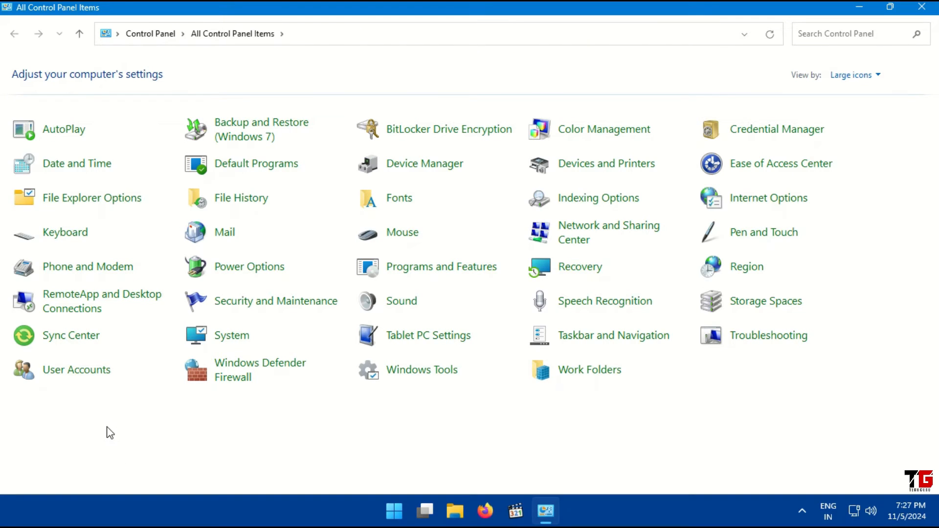
pyautogui.click(101, 373)
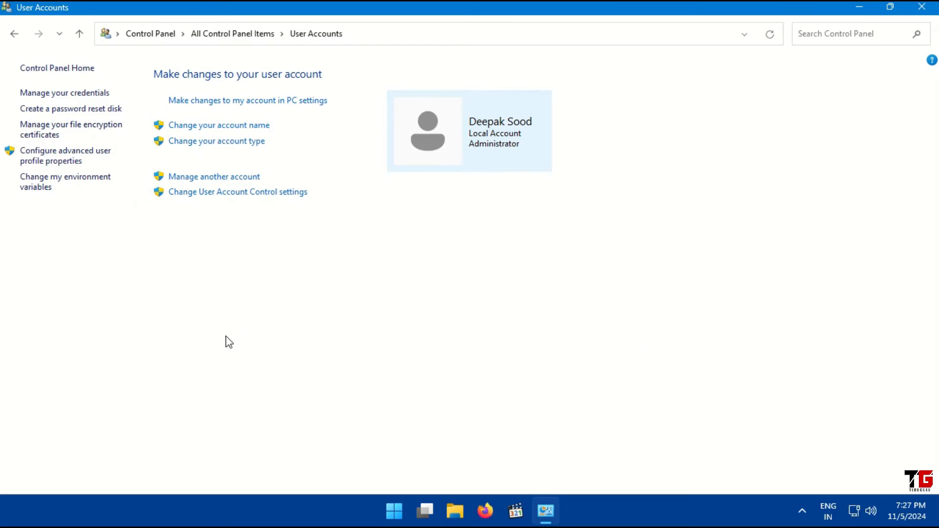
pyautogui.click(235, 177)
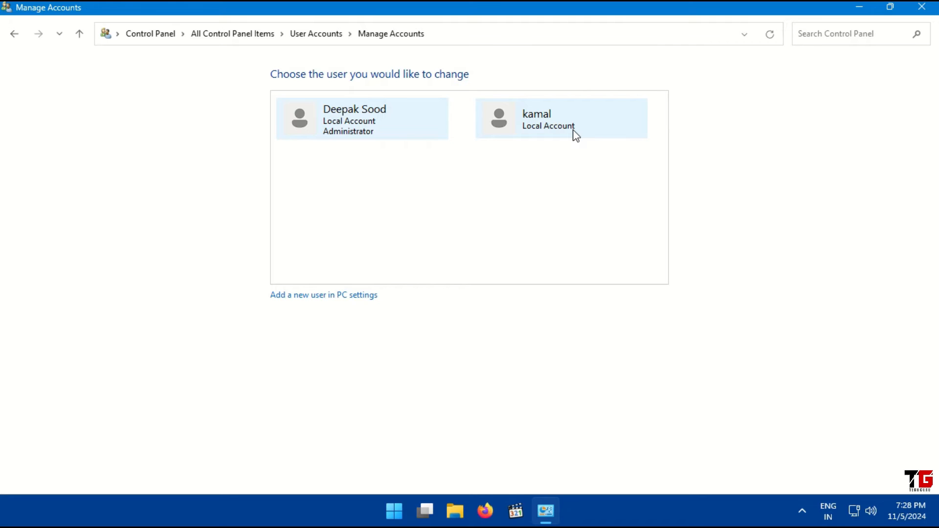
pyautogui.click(342, 297)
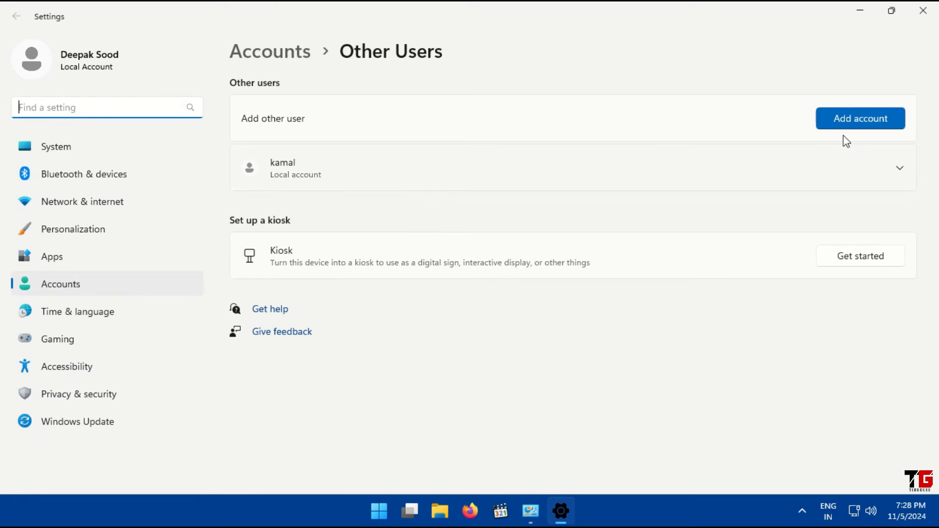
# Step: Add another user by entering the Microsoft account's e-mail address, finish, and expand the new entry
pyautogui.click(861, 120)
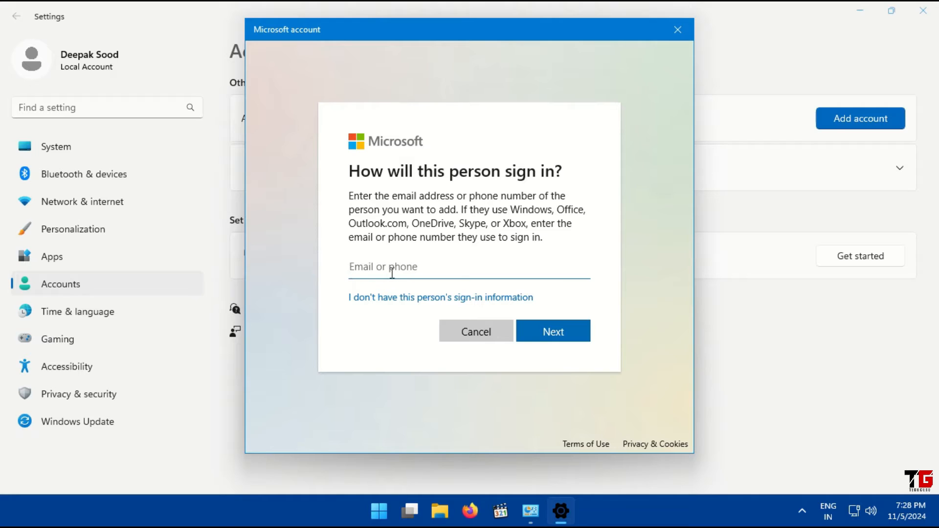
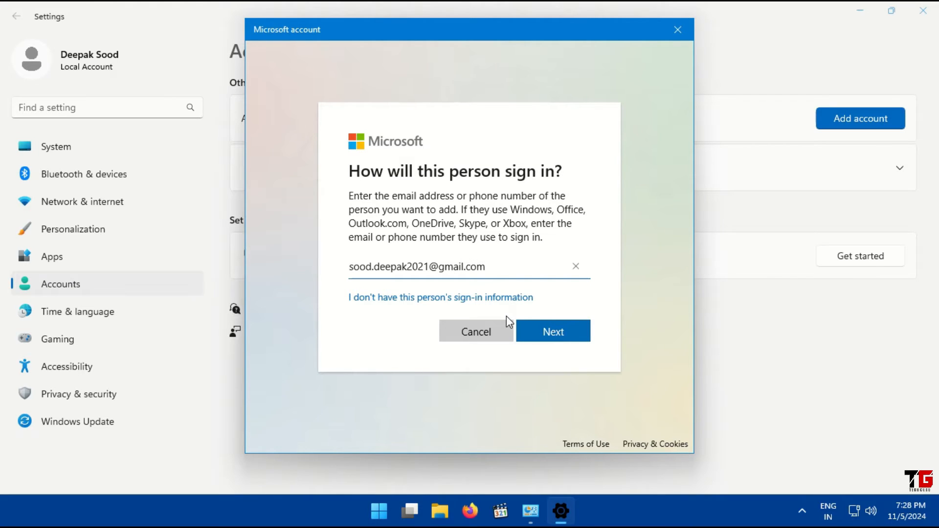
pyautogui.click(554, 338)
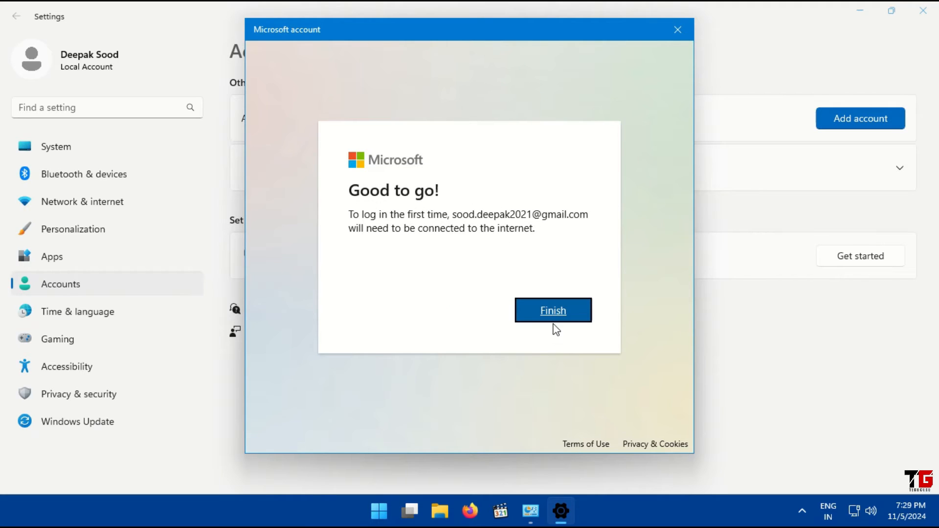
pyautogui.click(558, 315)
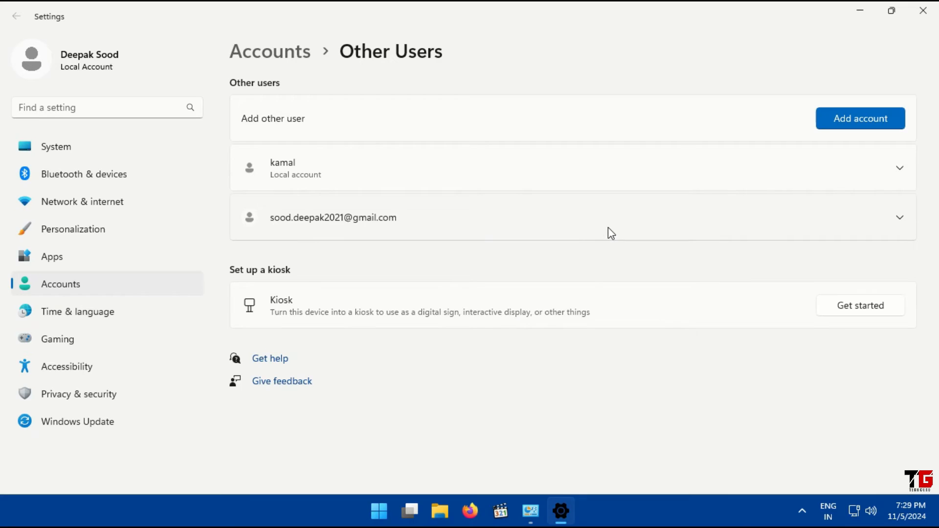
pyautogui.click(900, 220)
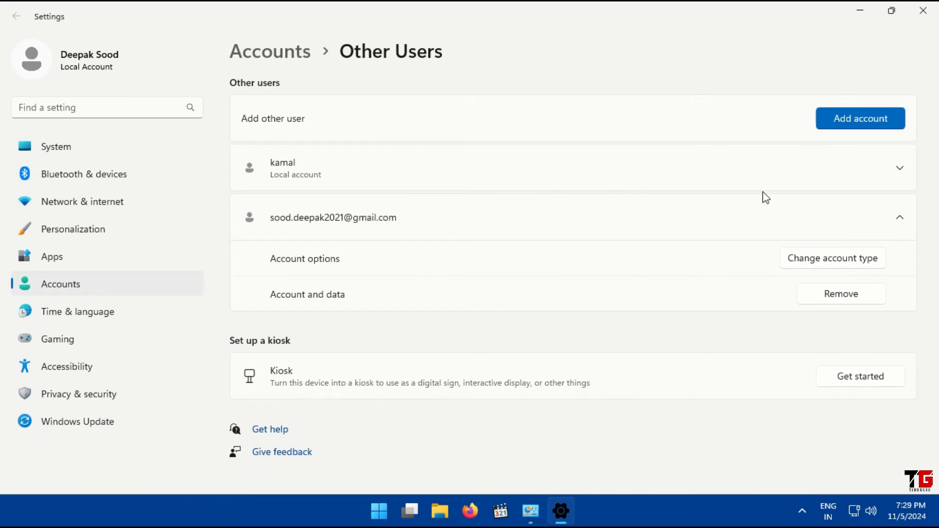
# Step: Close Settings and Manage Accounts, sign out with the logoff command, and reveal the sign-in screen
pyautogui.click(935, 10)
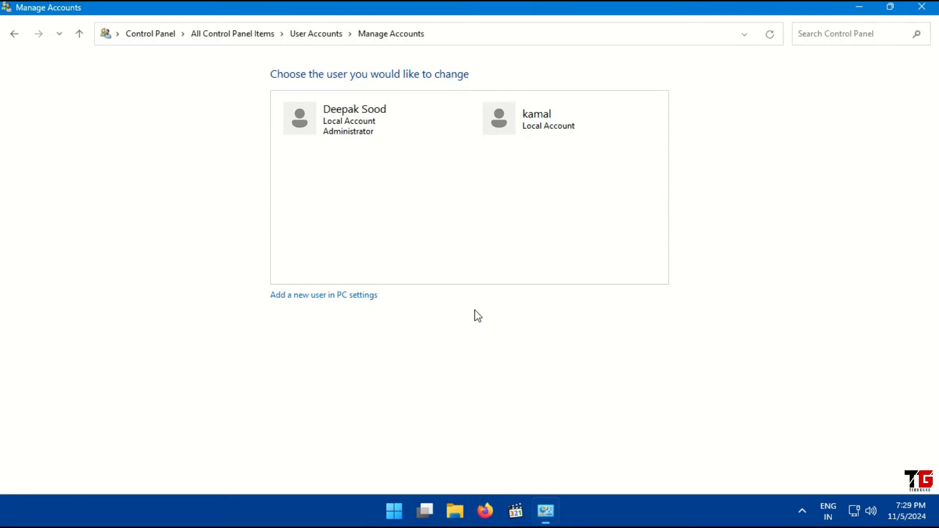
pyautogui.click(922, 7)
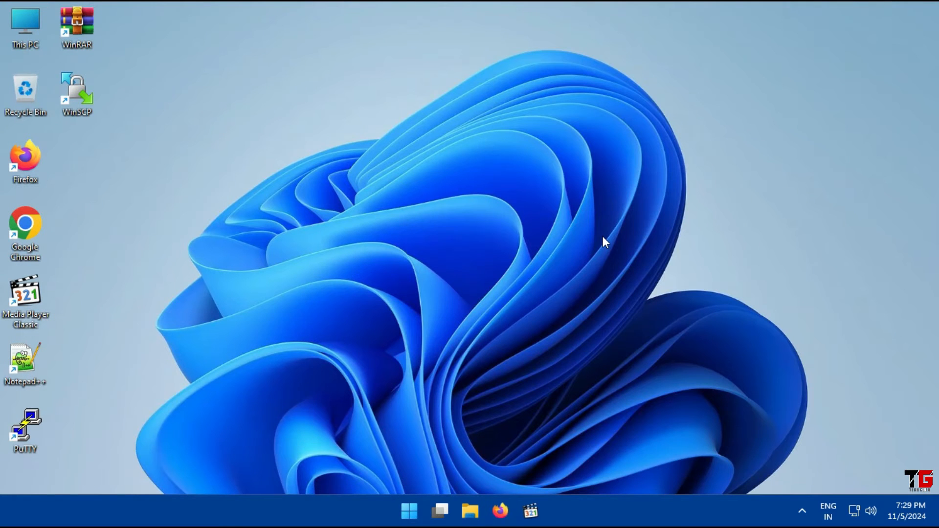
pyautogui.press('super+r')
pyautogui.write('logoff')
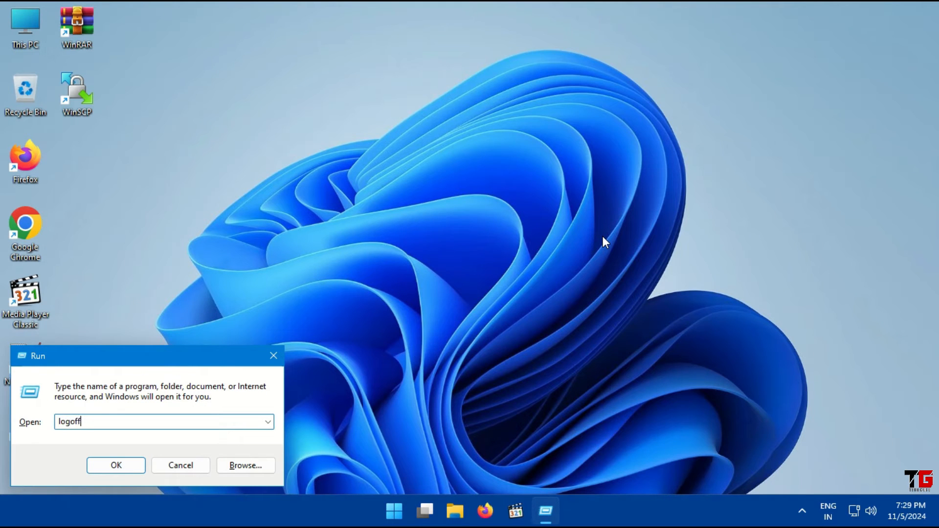
pyautogui.press('Return')
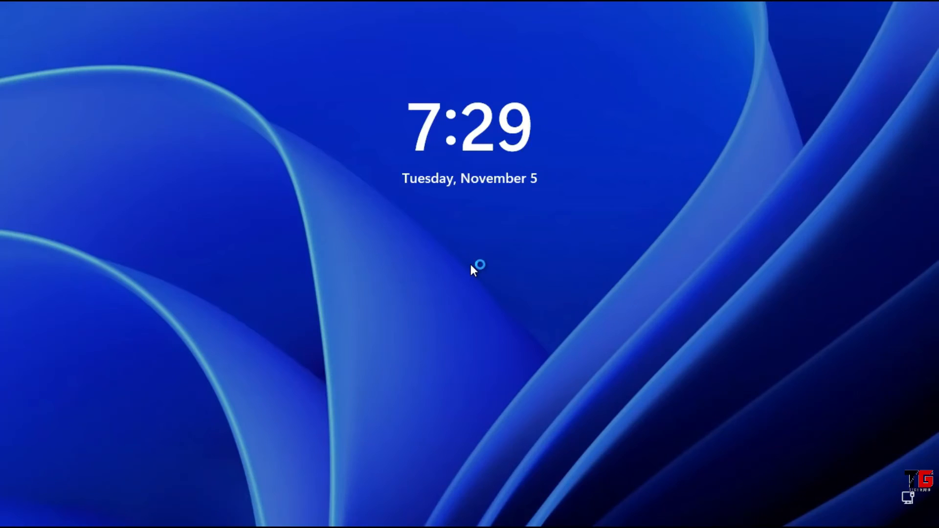
pyautogui.click(471, 265)
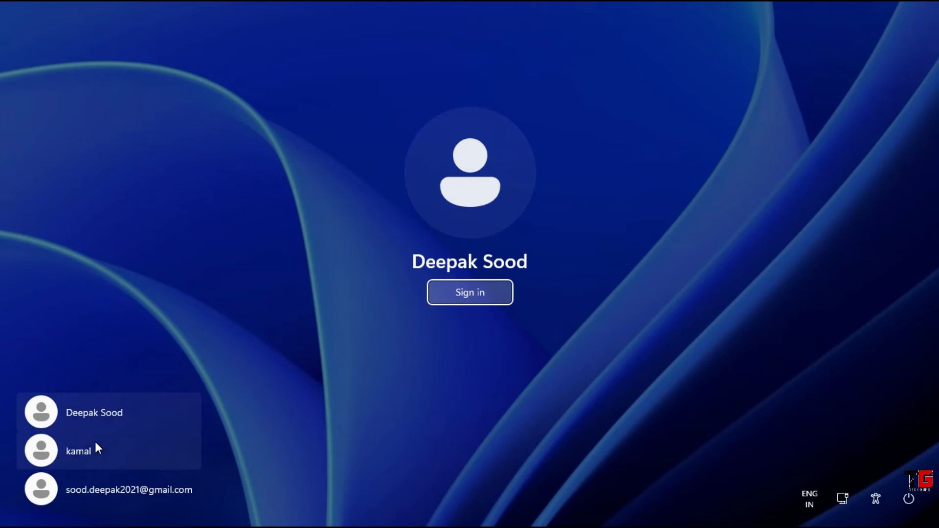
# Step: Select the Microsoft account, enter its password, then switch to an e-mailed sign-in code and type it
pyautogui.click(163, 491)
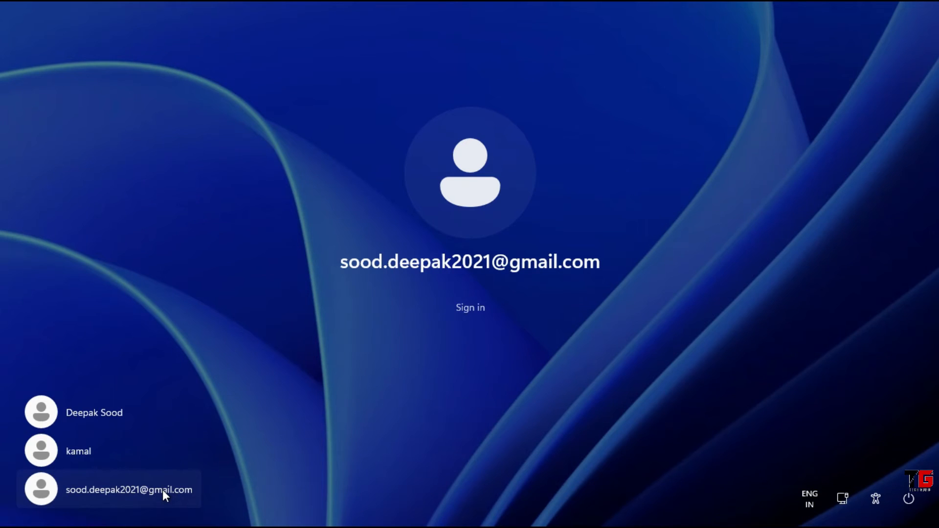
pyautogui.click(470, 308)
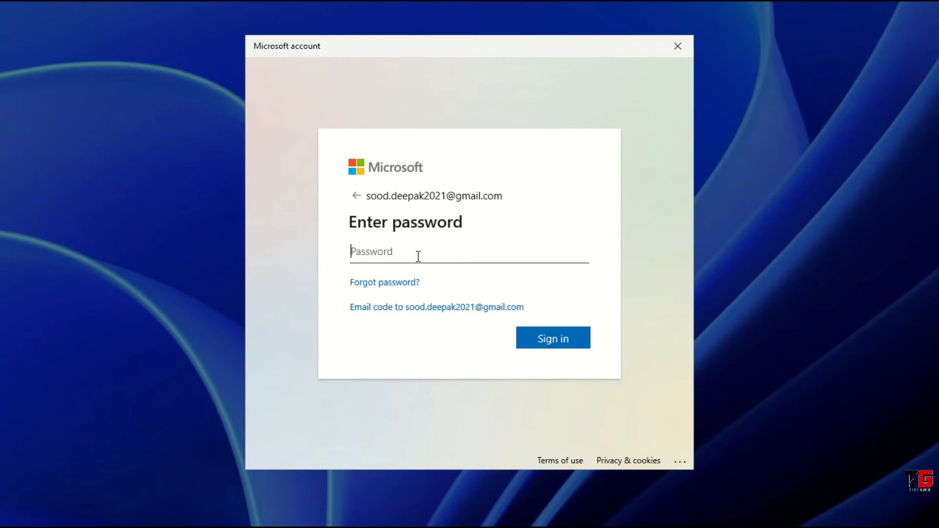
pyautogui.hotkey('shift', 'Tab')
pyautogui.click(418, 256)
pyautogui.write('••••••••••••')
pyautogui.click(553, 338)
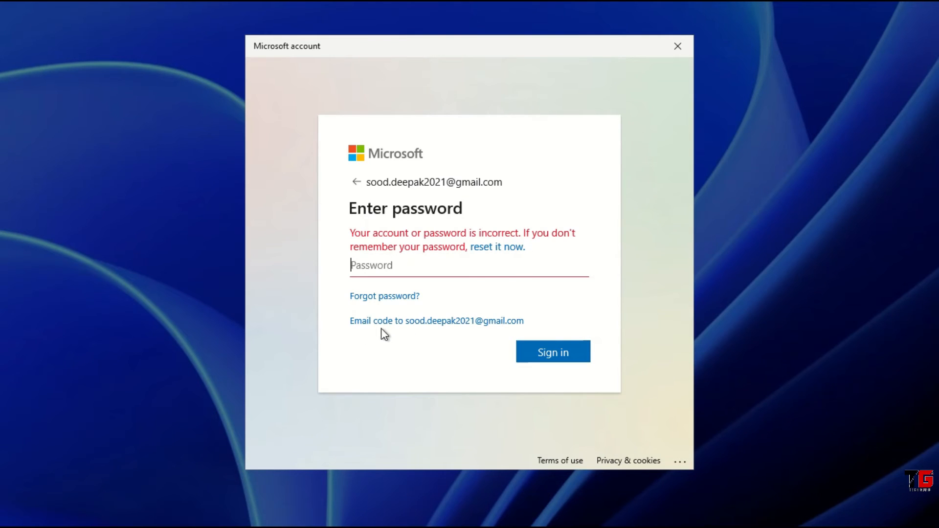
pyautogui.click(448, 321)
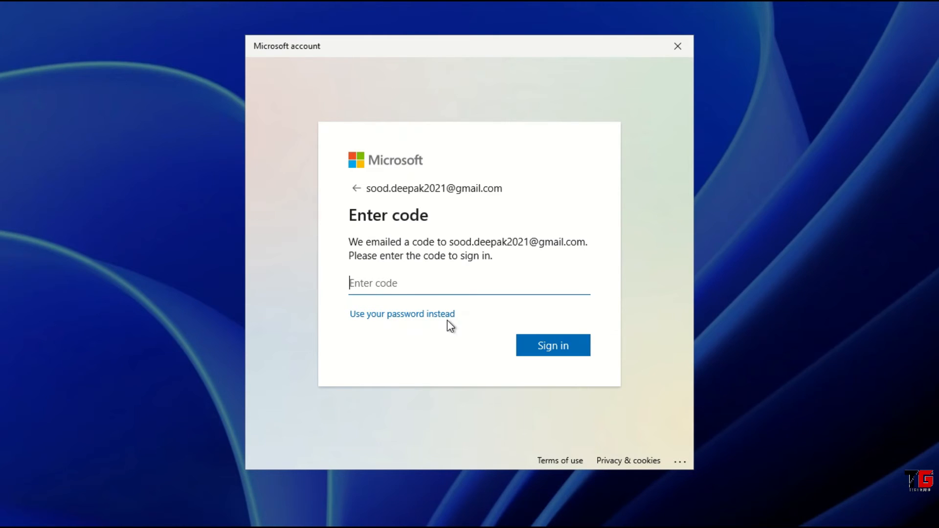
# Step: Submit the e-mailed code, accept OneDrive file backup and skip phone photo backup
pyautogui.click(552, 345)
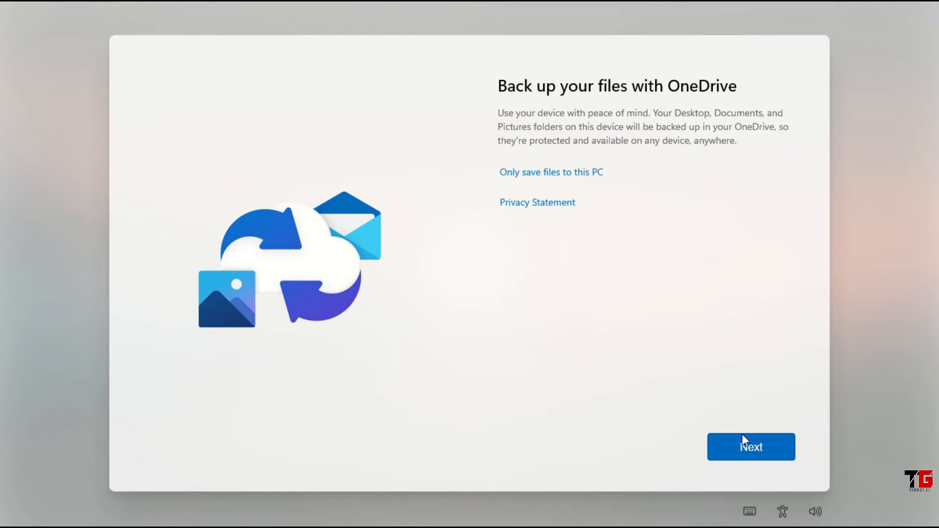
pyautogui.click(747, 447)
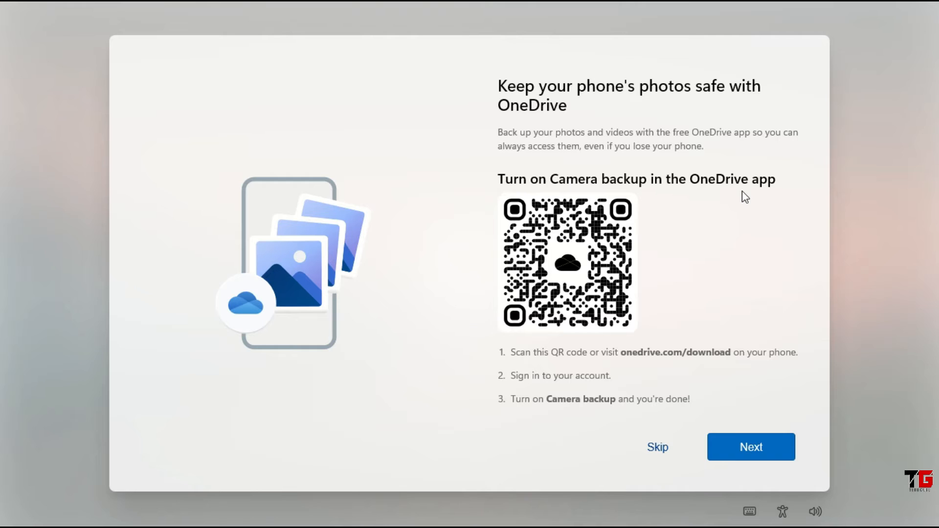
pyautogui.click(657, 447)
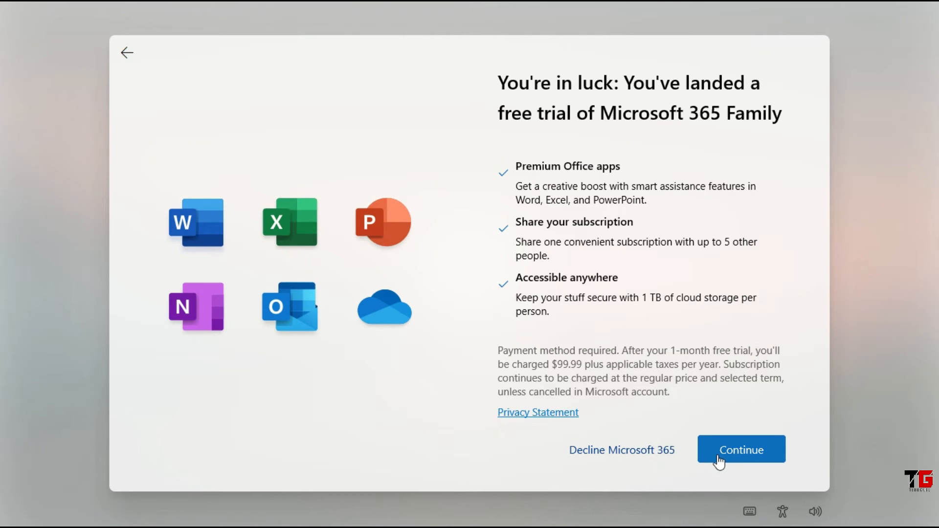
# Step: Decline the Microsoft 365 Family trial and Basic offer, then accept the privacy settings
pyautogui.click(646, 451)
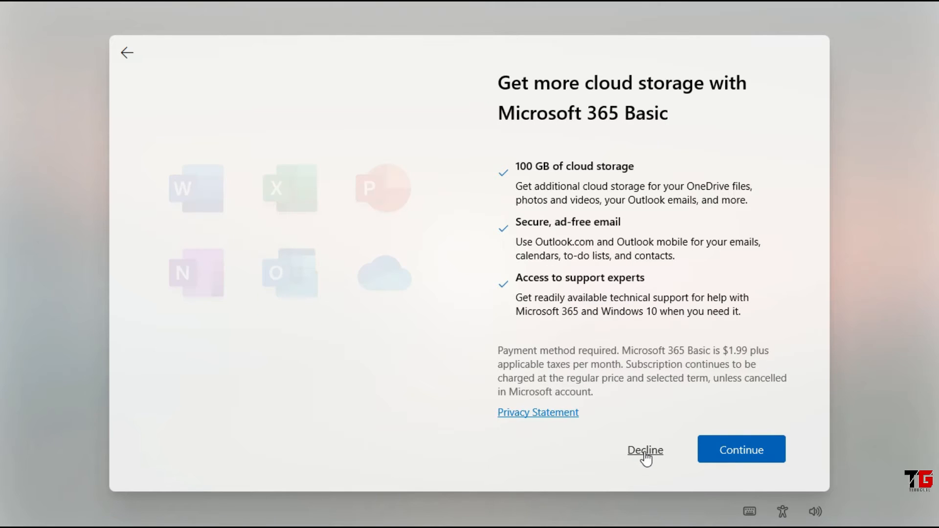
pyautogui.click(645, 455)
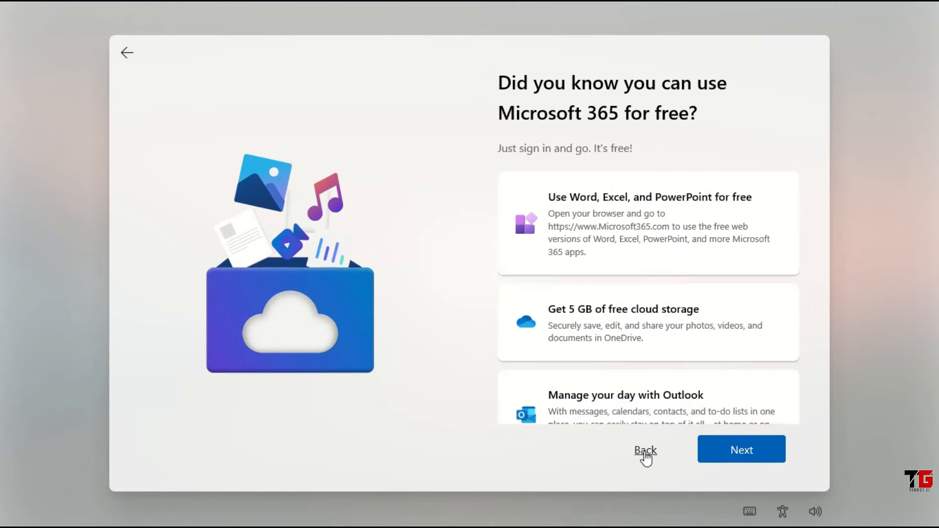
pyautogui.click(725, 454)
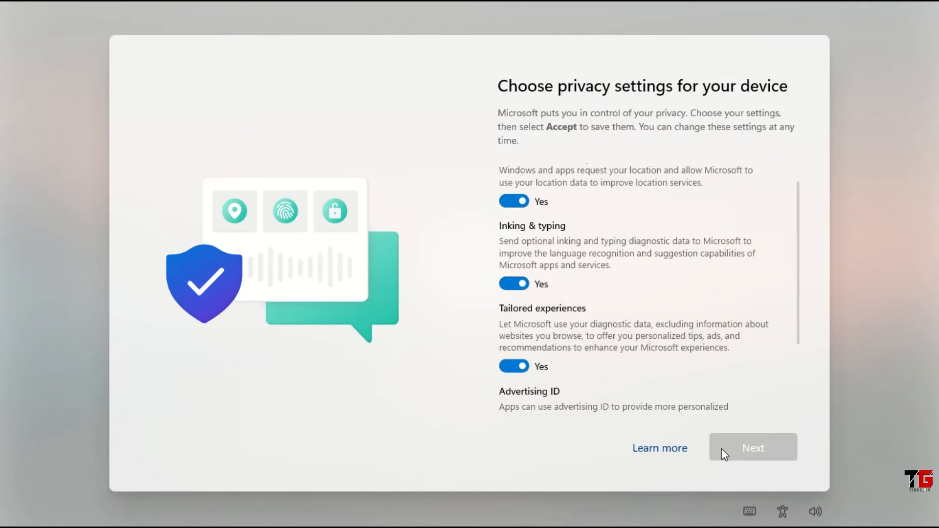
pyautogui.click(721, 449)
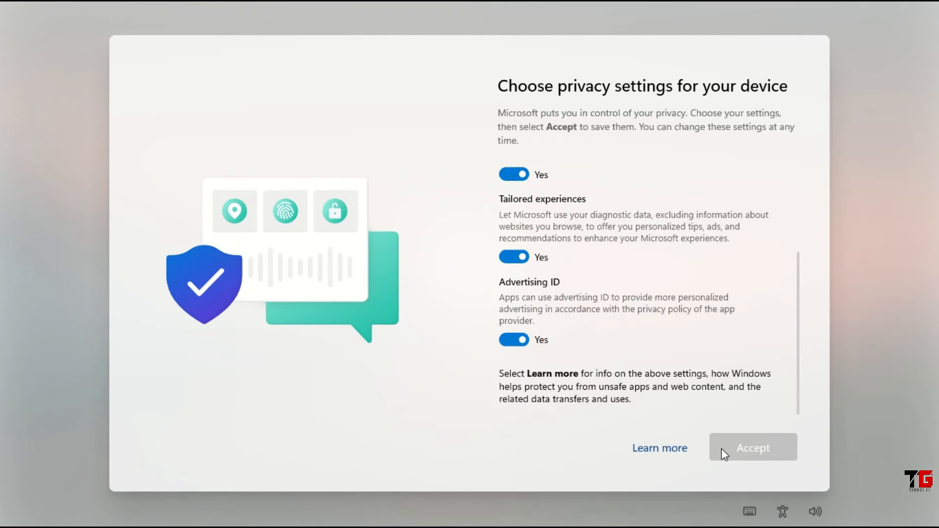
pyautogui.click(721, 449)
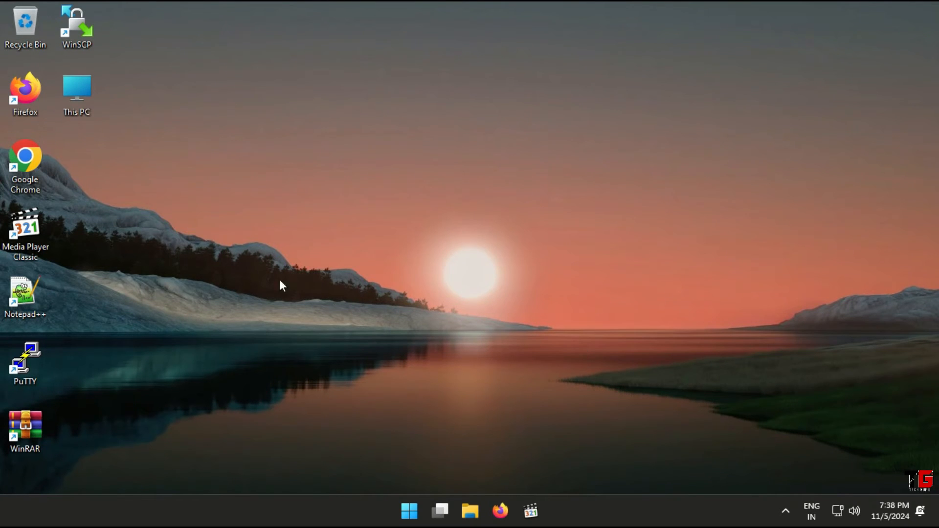
# Step: Create 'New Microsoft Excel Worksheet.xlsx' on the desktop with its default name and move it beside Google Chrome
pyautogui.rightClick(165, 179)
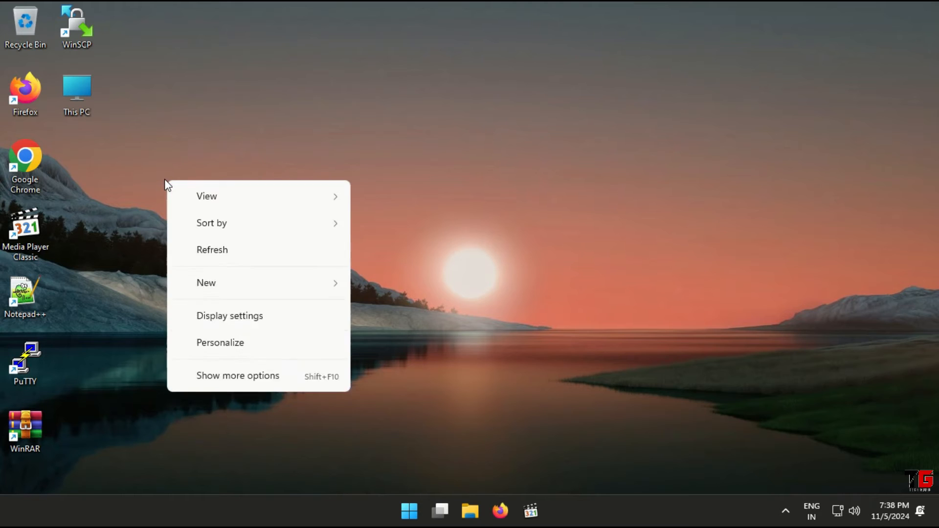
pyautogui.moveTo(222, 272)
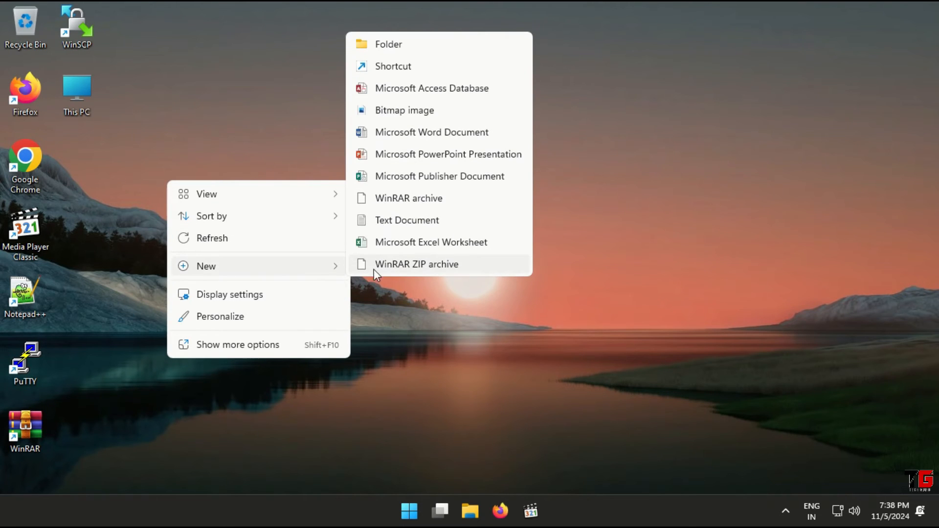
pyautogui.click(488, 245)
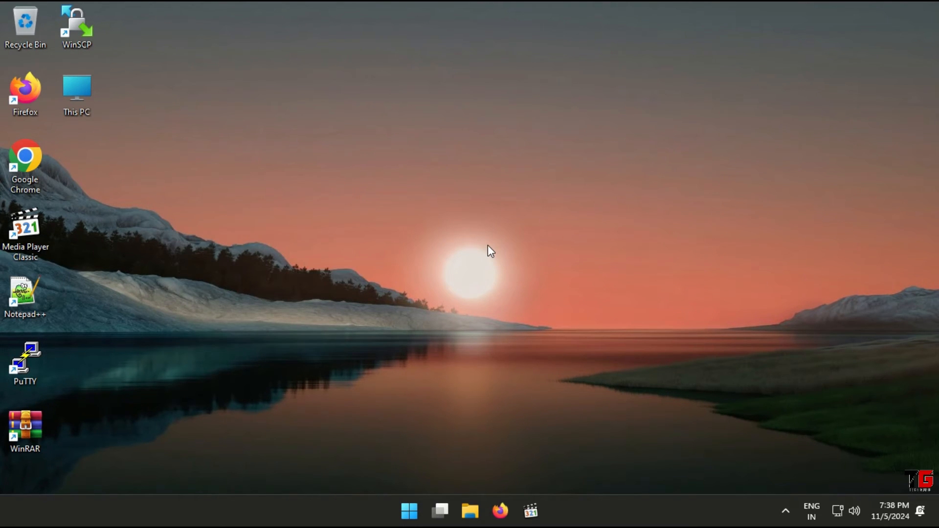
pyautogui.press('Return')
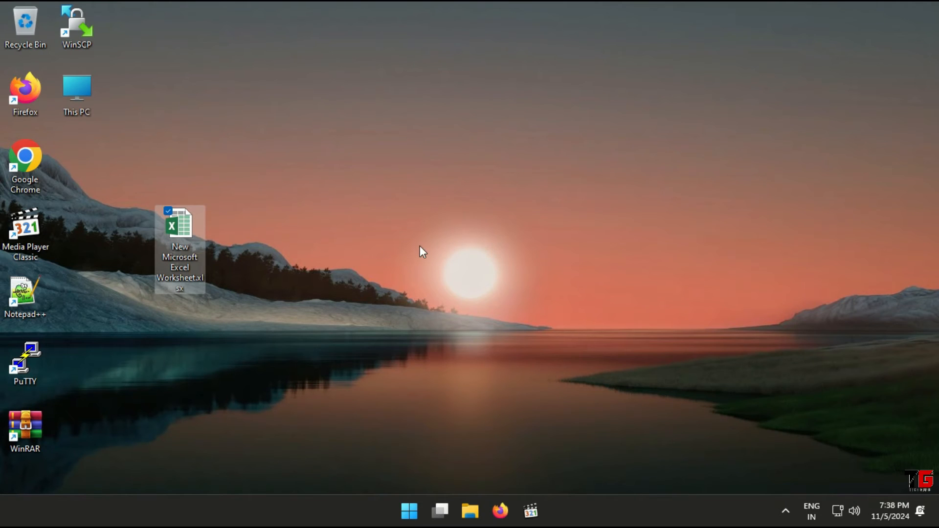
pyautogui.click(401, 240)
pyautogui.moveTo(175, 234); pyautogui.dragTo(84, 169)
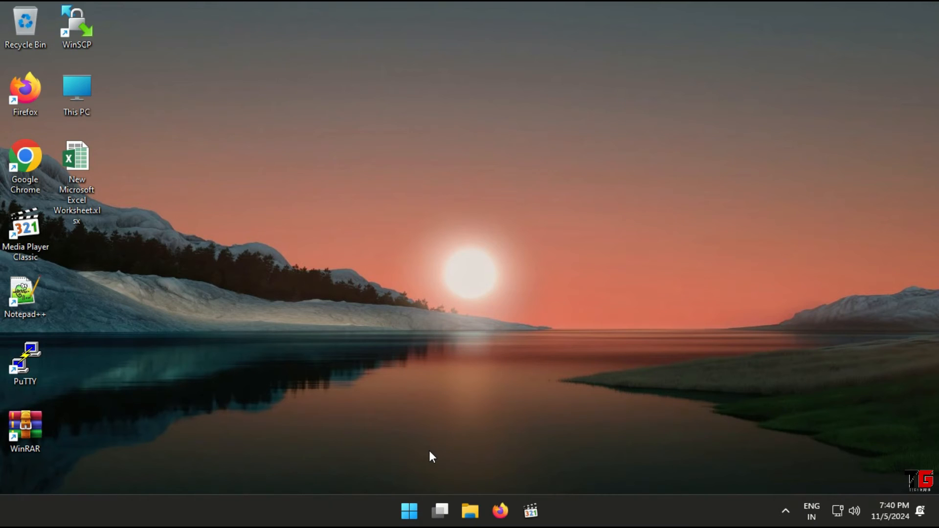
# Step: Sign out of the Microsoft account and sign back in as the other local account
pyautogui.click(412, 512)
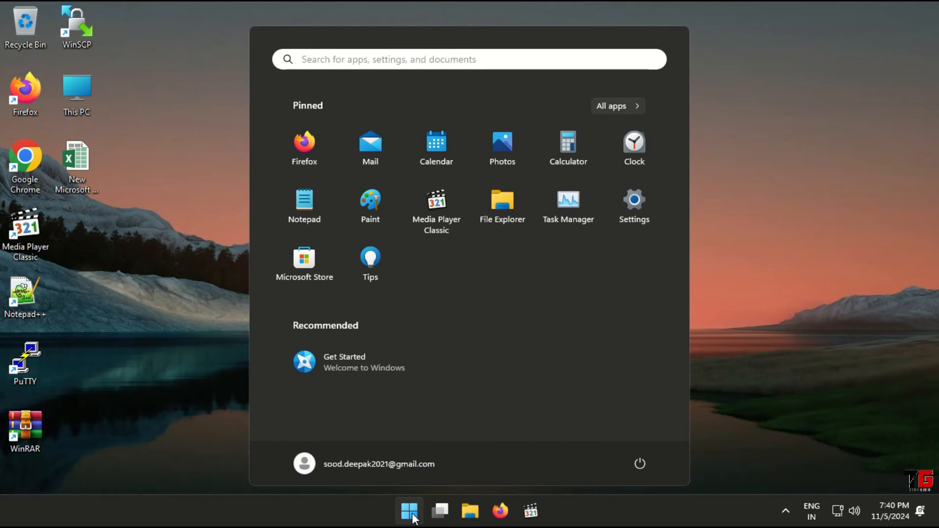
pyautogui.click(360, 464)
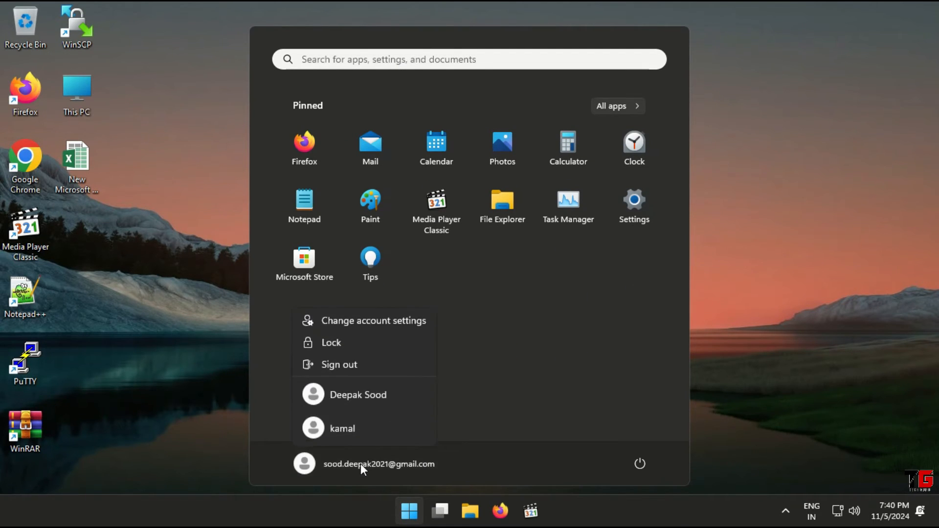
pyautogui.click(357, 362)
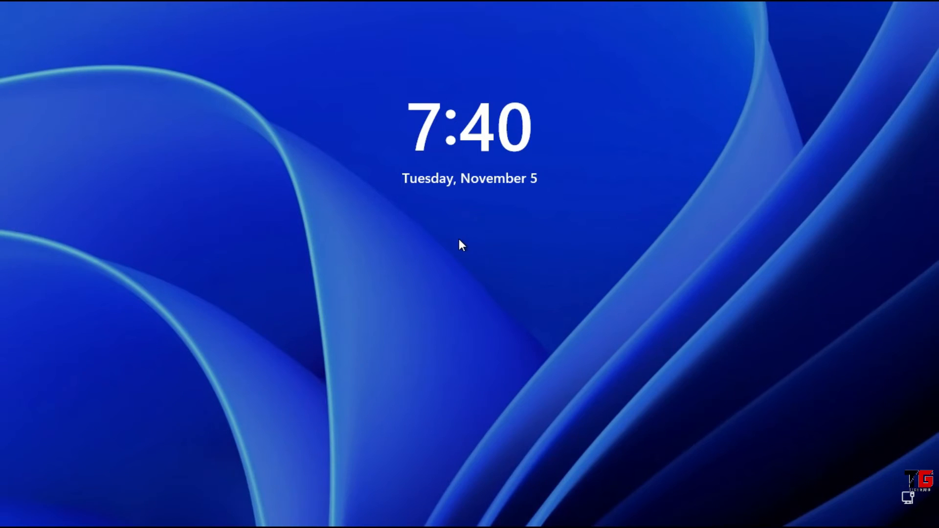
pyautogui.click(447, 253)
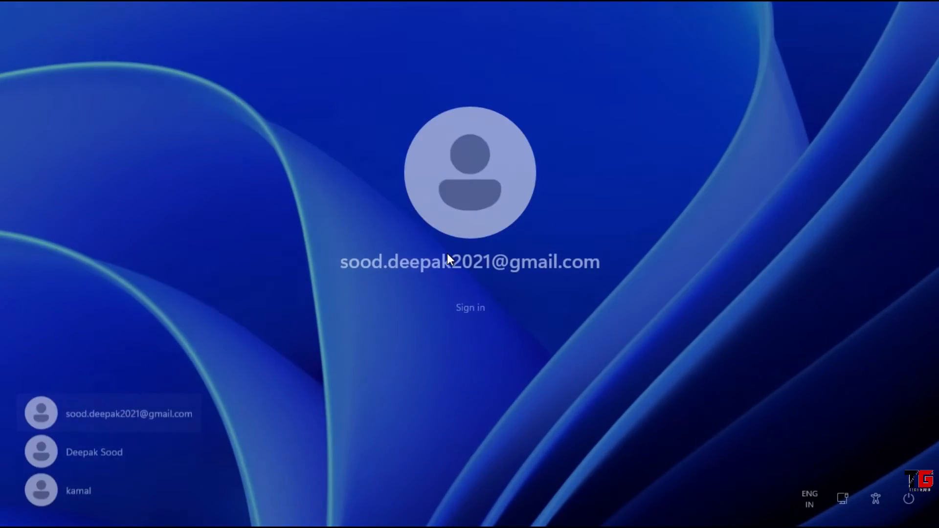
pyautogui.click(89, 451)
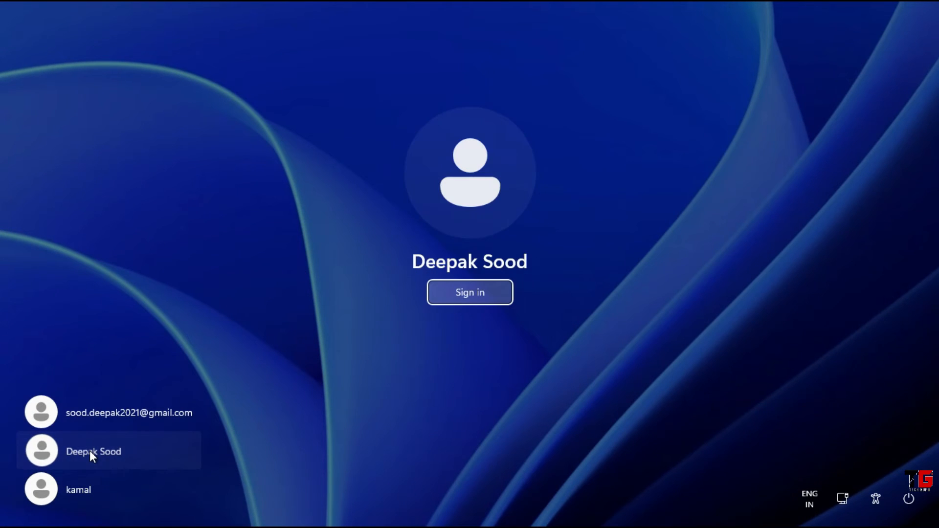
pyautogui.click(502, 292)
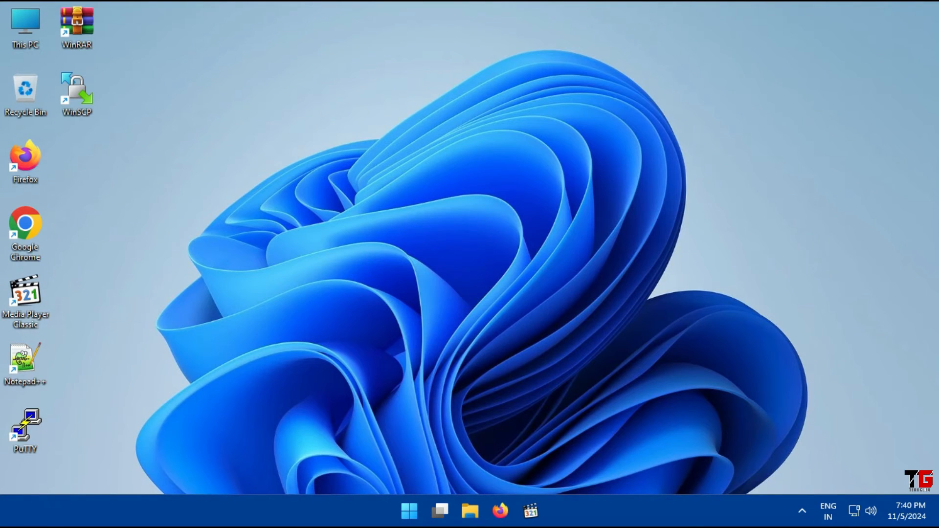
# Step: Browse in File Explorer to the C:\Users folder via This PC and Local Disk (C:)
pyautogui.click(470, 512)
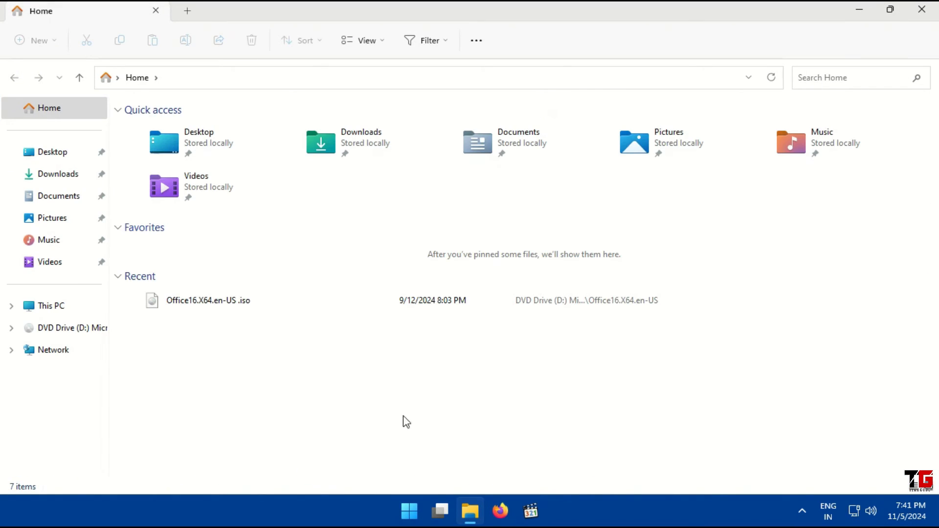
pyautogui.click(52, 309)
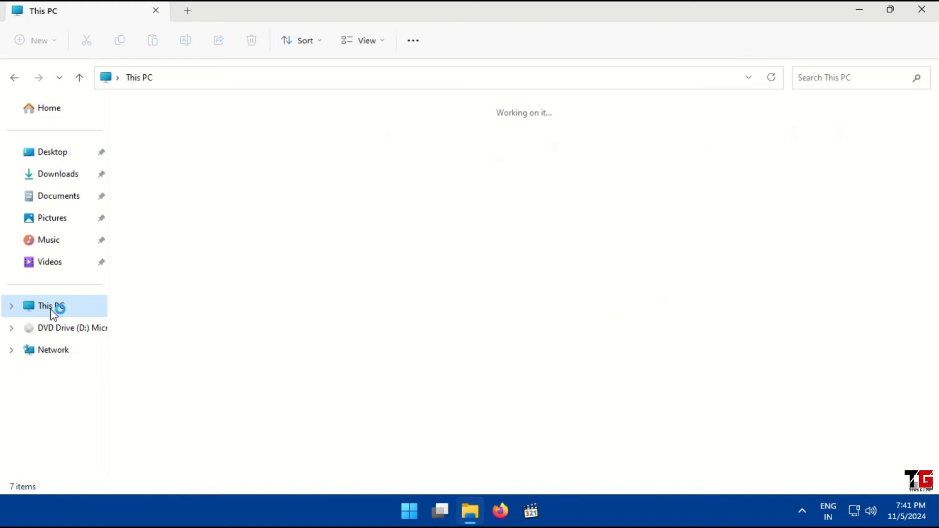
pyautogui.doubleClick(200, 148)
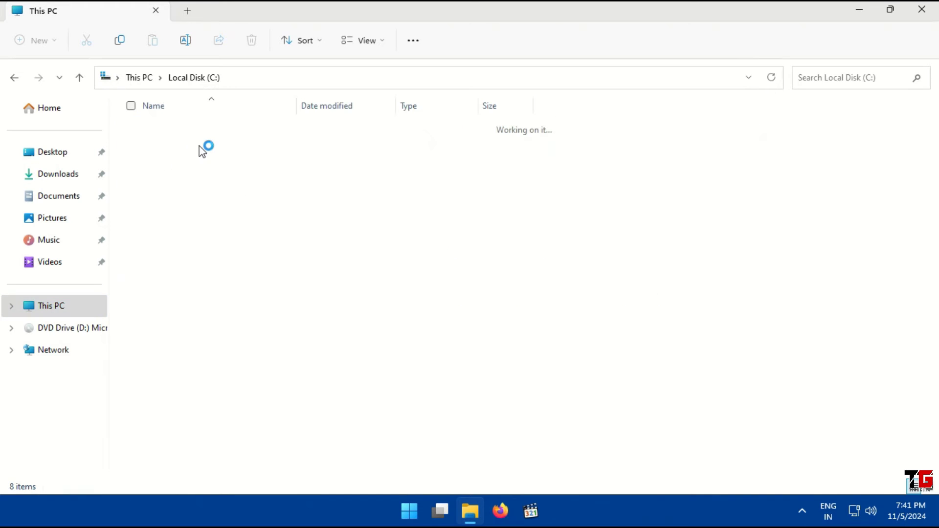
pyautogui.click(152, 259)
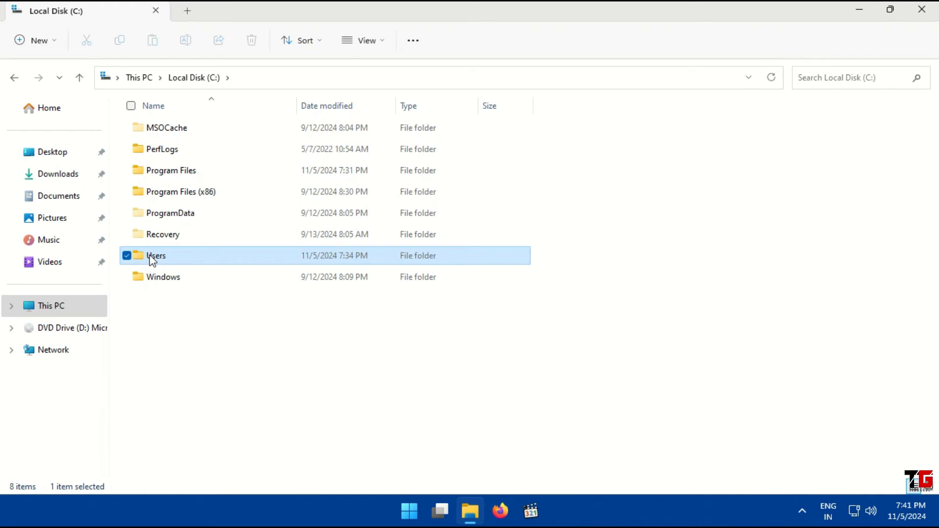
pyautogui.doubleClick(153, 259)
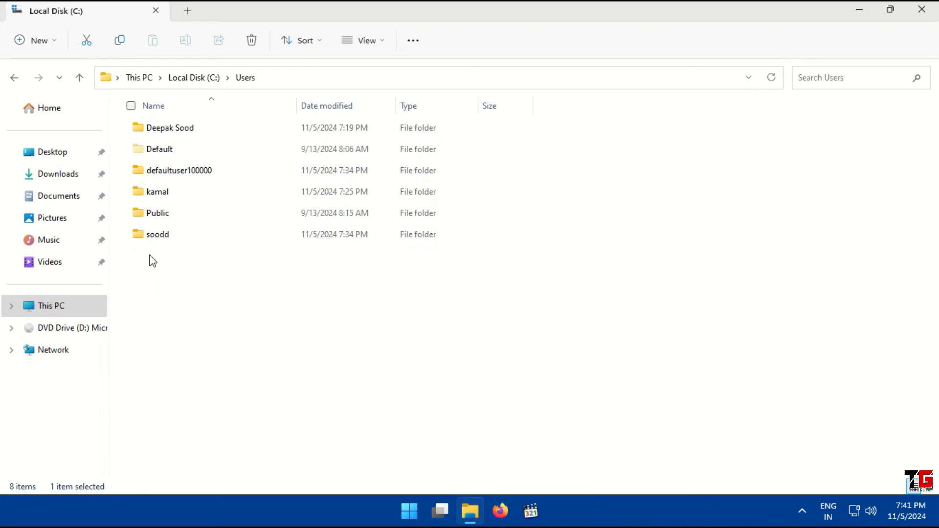
# Step: Open the last user profile folder with Continue, view its Desktop, then return to Users
pyautogui.click(188, 131)
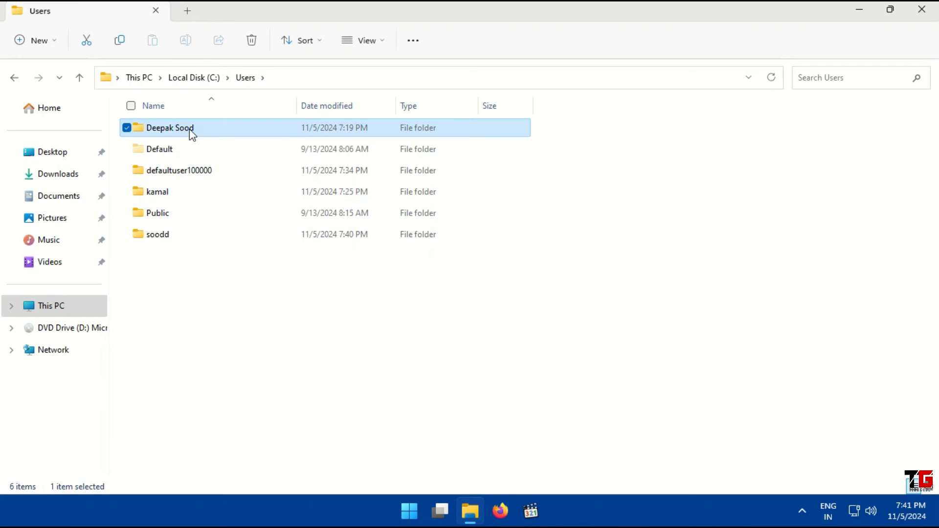
pyautogui.click(177, 193)
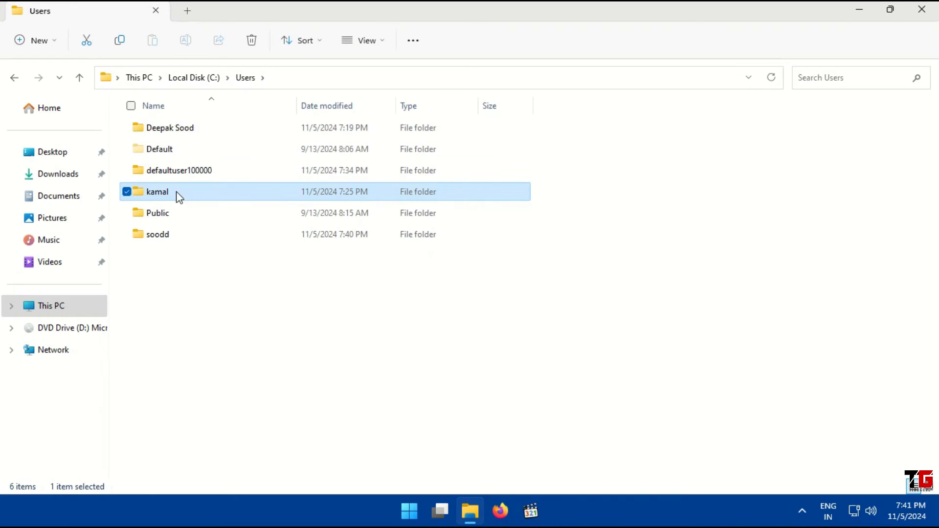
pyautogui.click(176, 238)
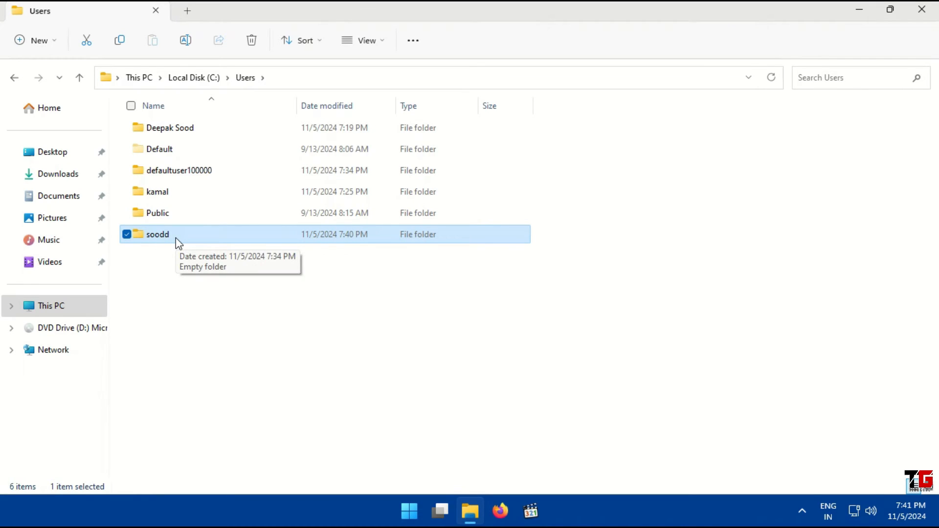
pyautogui.doubleClick(175, 238)
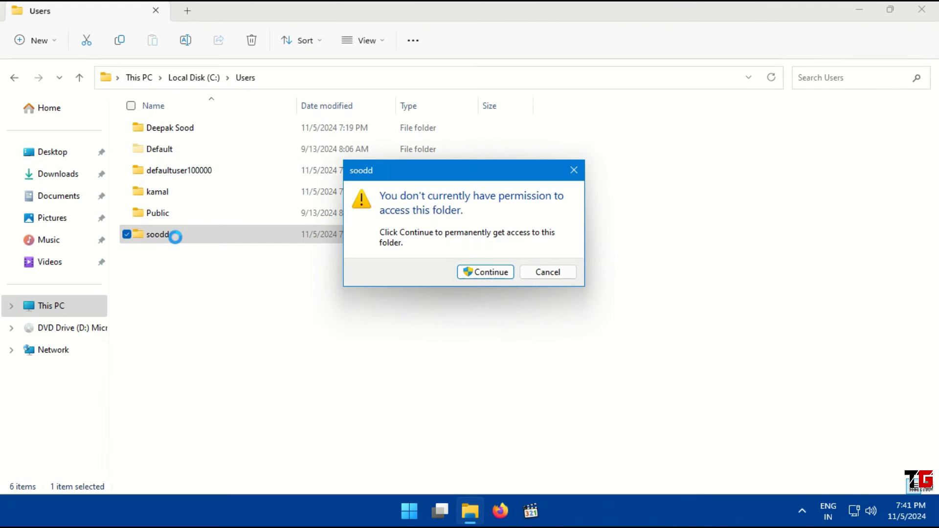
pyautogui.click(491, 273)
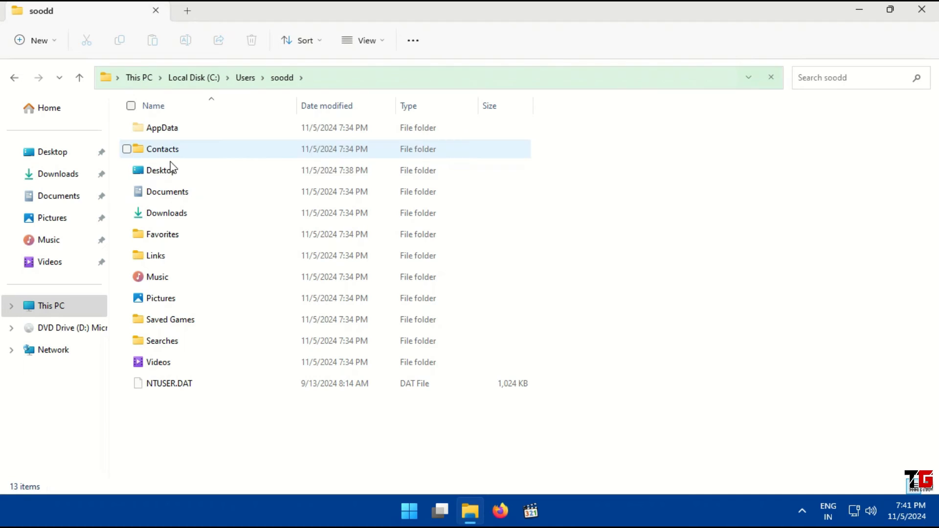
pyautogui.doubleClick(171, 168)
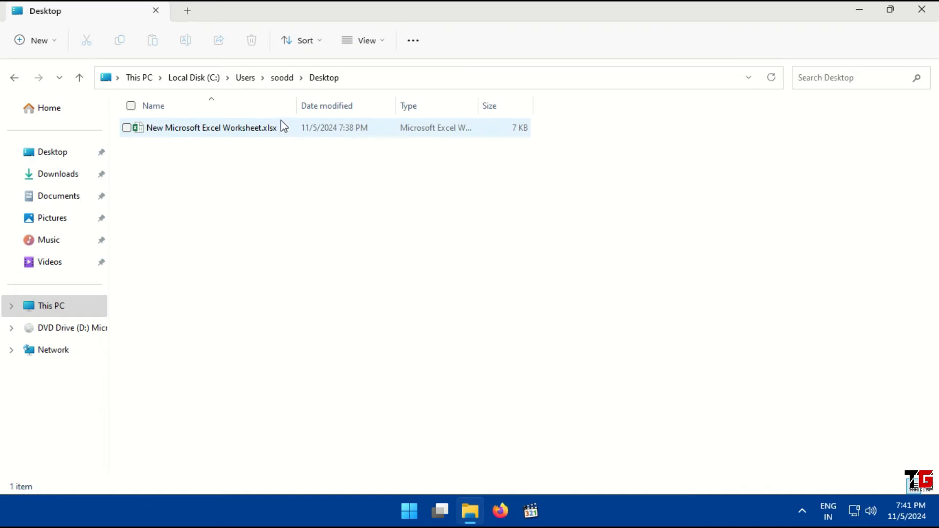
pyautogui.click(15, 79)
pyautogui.click(13, 78)
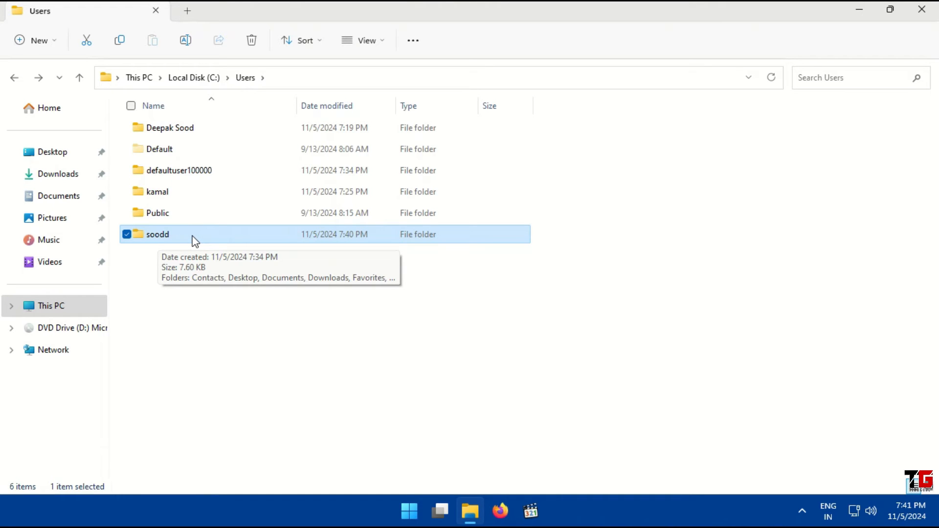
# Step: Close File Explorer and launch Computer Management from the Win+X menu
pyautogui.click(921, 8)
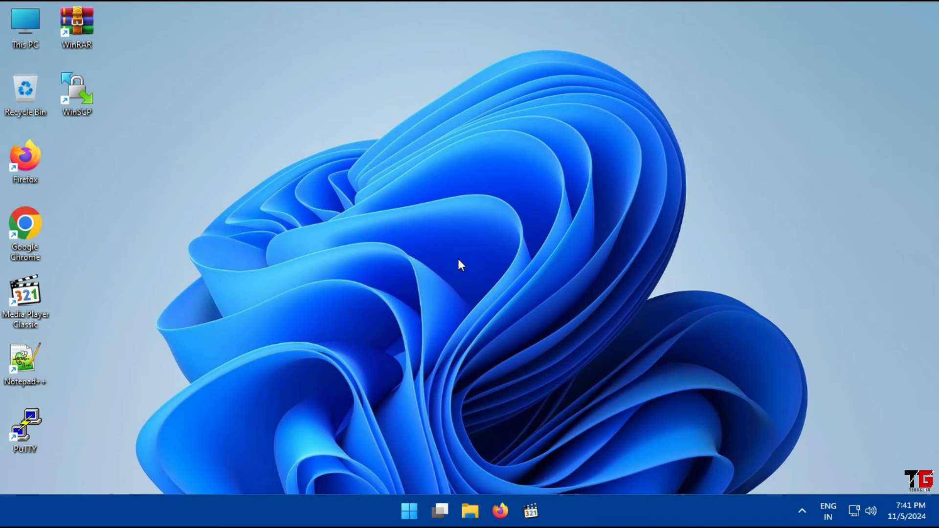
pyautogui.press('super')
pyautogui.click(183, 281)
pyautogui.press('super+x')
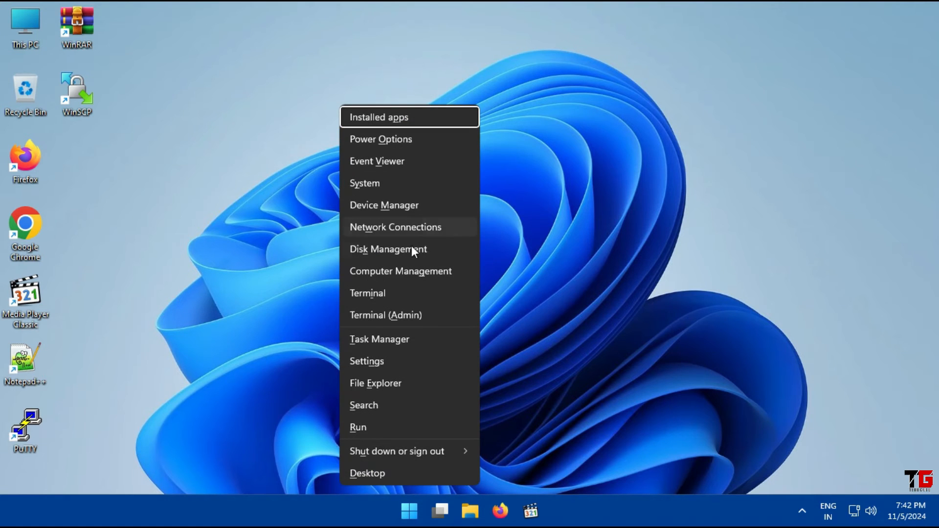
pyautogui.click(404, 272)
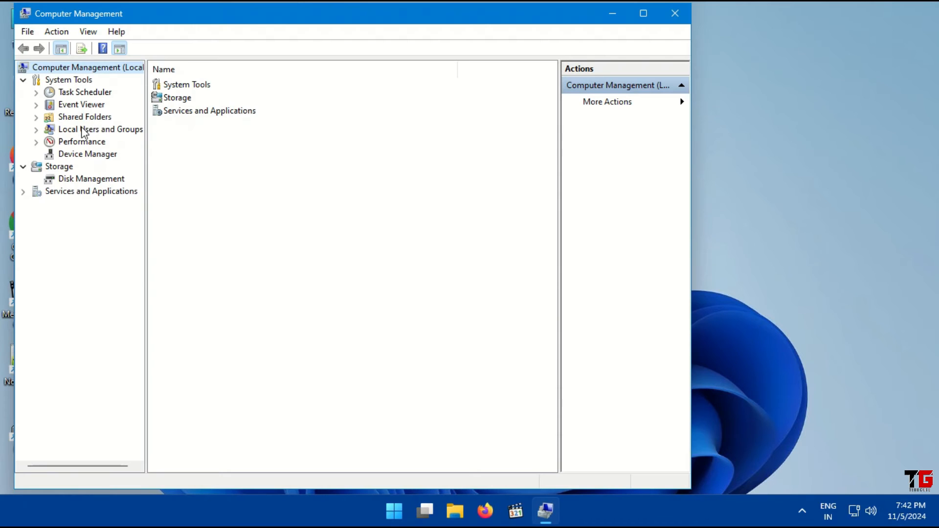
# Step: Review Local Users and Groups > Users, check the newer account's Member Of, then close everything
pyautogui.doubleClick(82, 130)
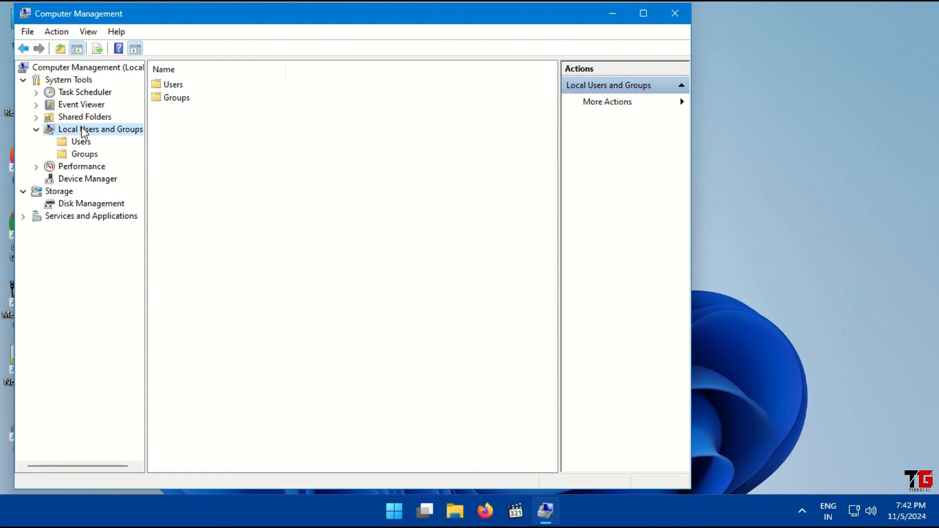
pyautogui.doubleClick(175, 85)
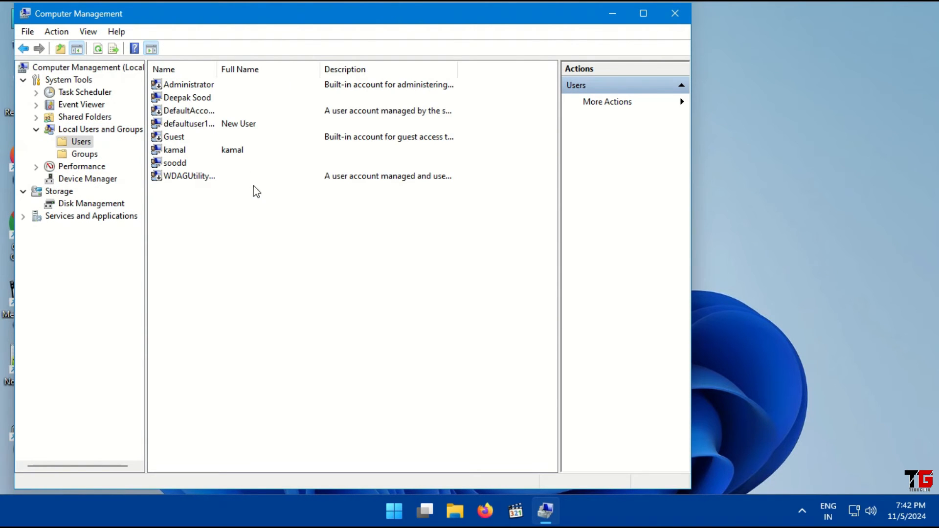
pyautogui.doubleClick(217, 69)
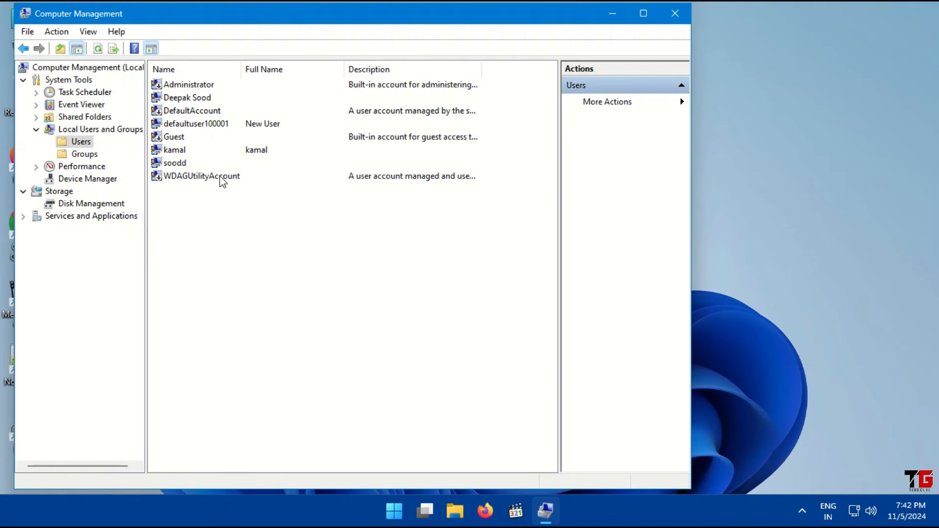
pyautogui.doubleClick(176, 166)
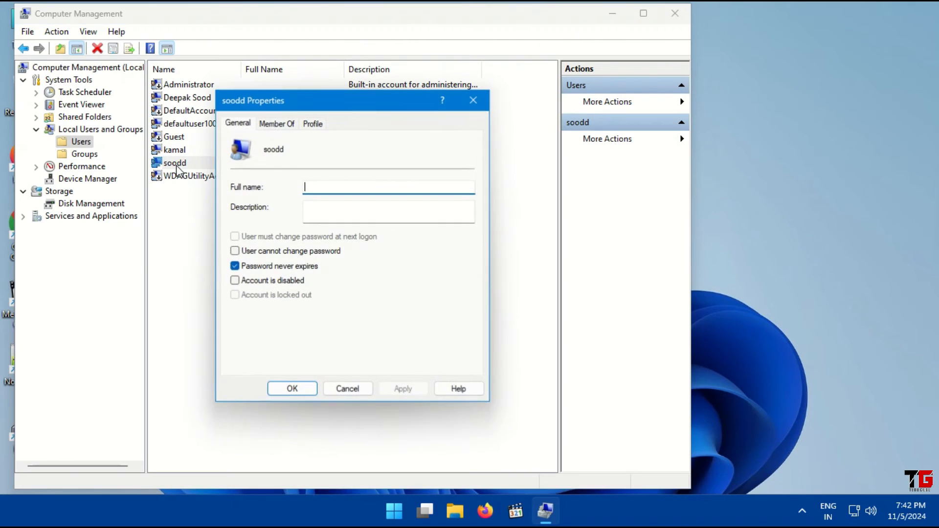
pyautogui.click(282, 126)
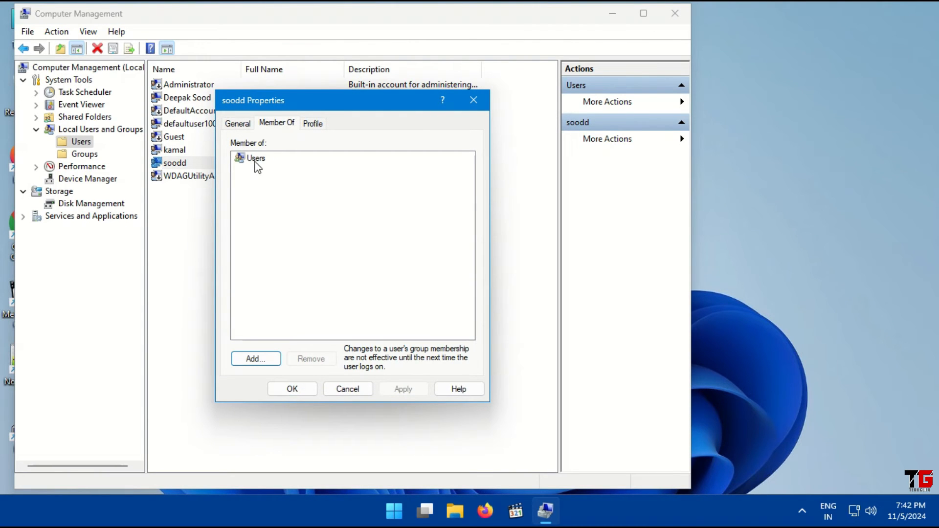
pyautogui.click(473, 100)
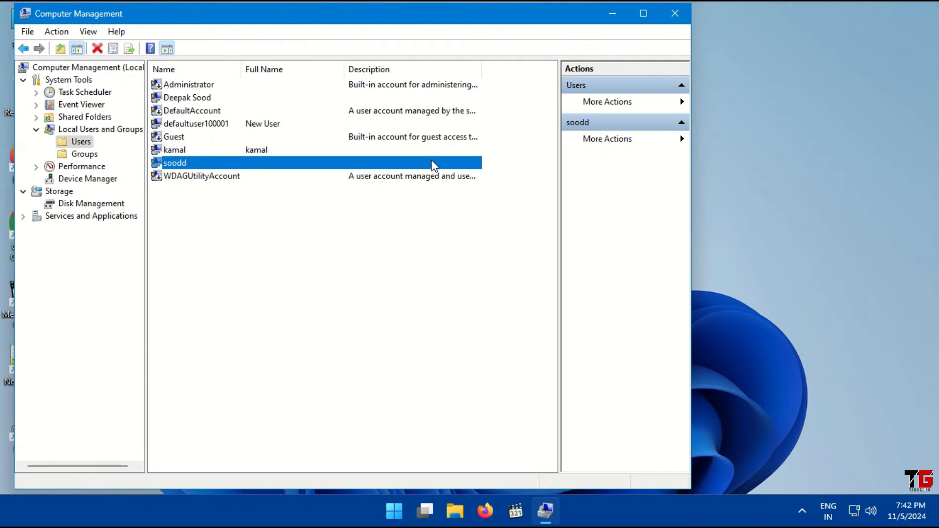
pyautogui.click(675, 13)
# Step: Run 'control' and open the Microsoft account's Change an Account page under Manage Accounts
pyautogui.press('super+r')
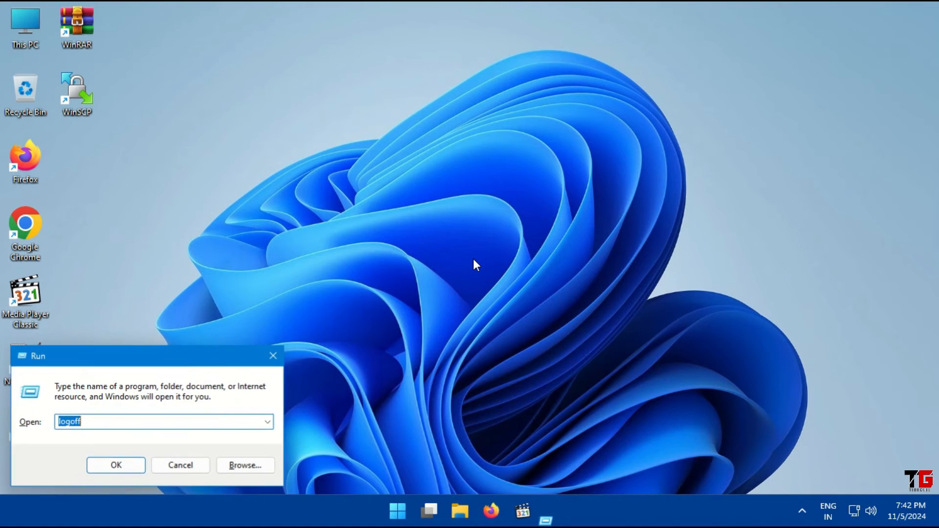
pyautogui.write('control')
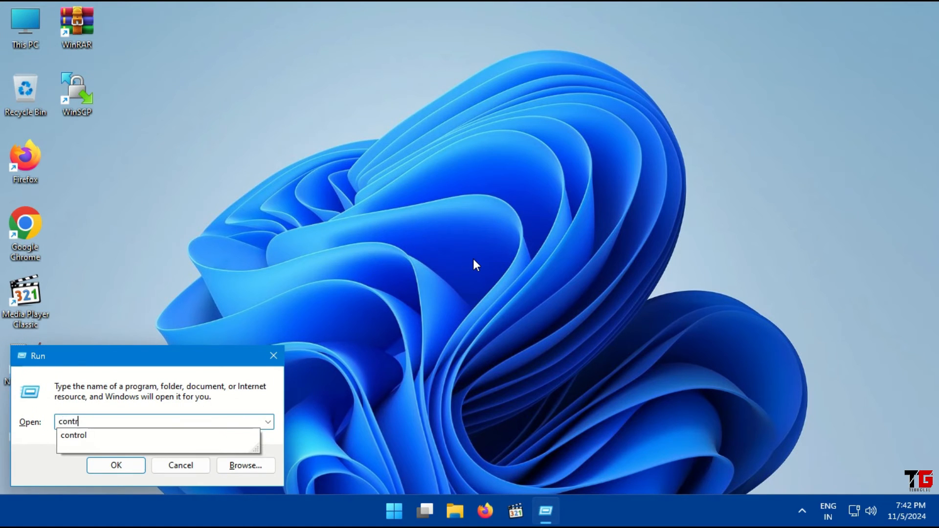
pyautogui.press('Return')
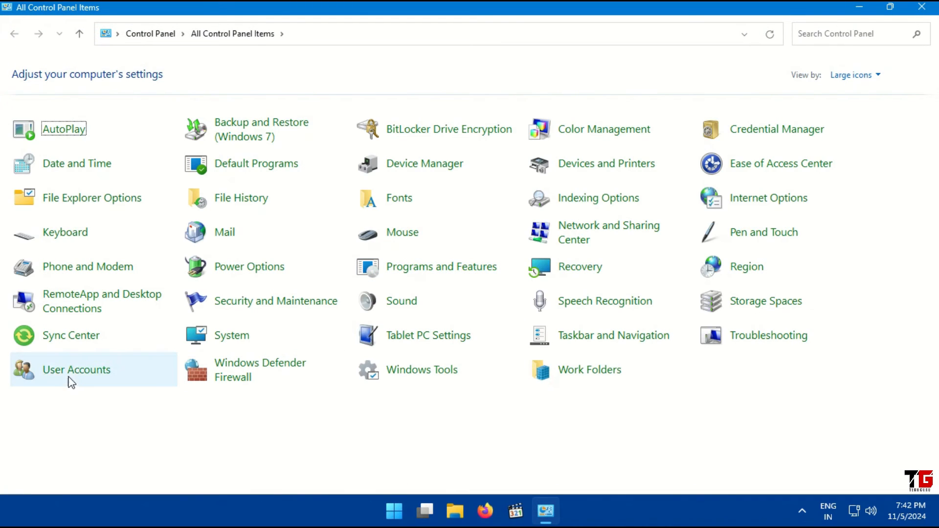
pyautogui.click(75, 375)
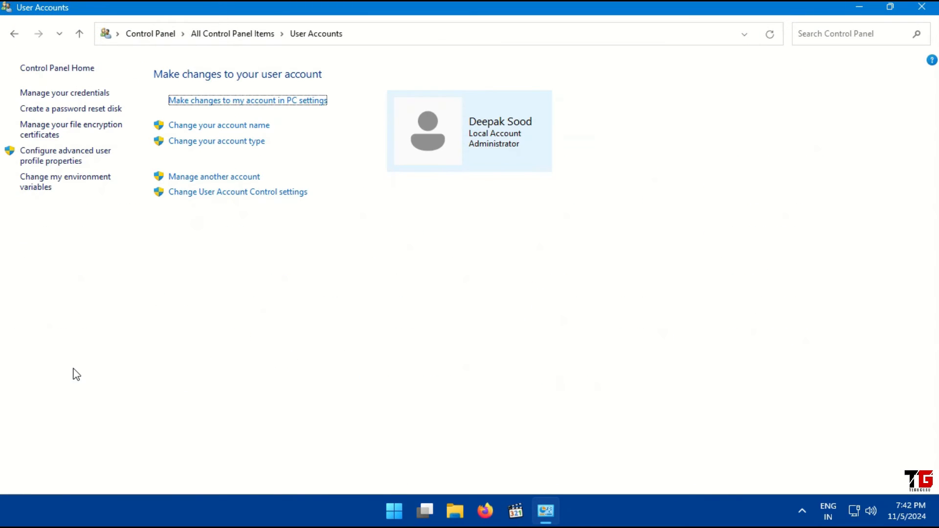
pyautogui.click(243, 178)
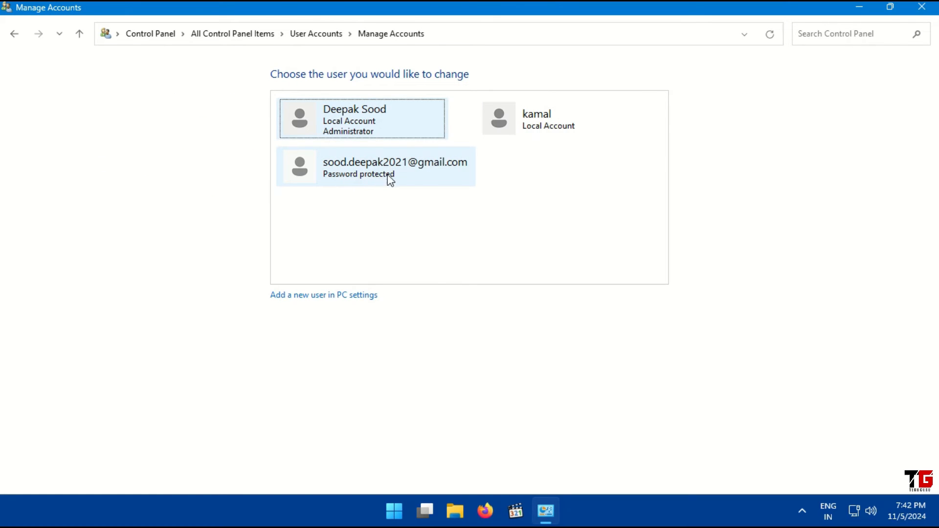
pyautogui.click(356, 175)
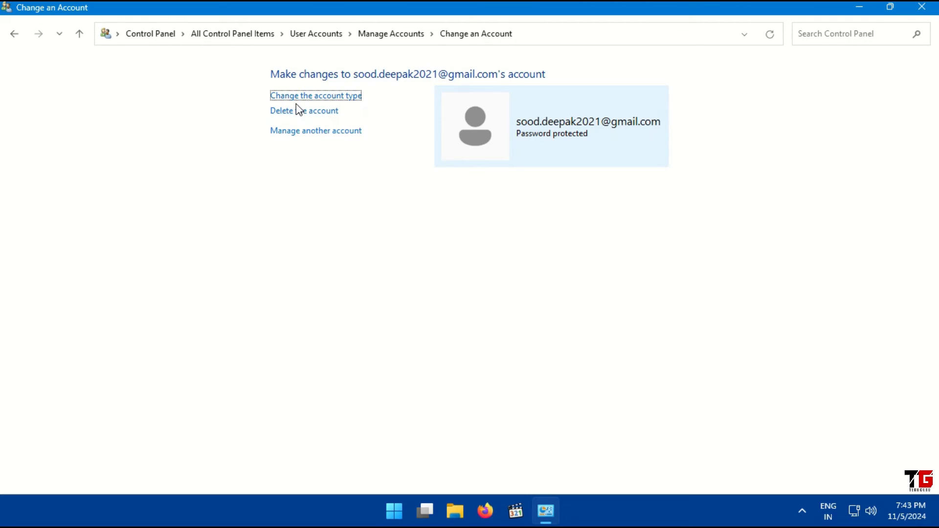
# Step: Change the Microsoft account's type to Administrator and go back to the Manage Accounts list
pyautogui.click(324, 96)
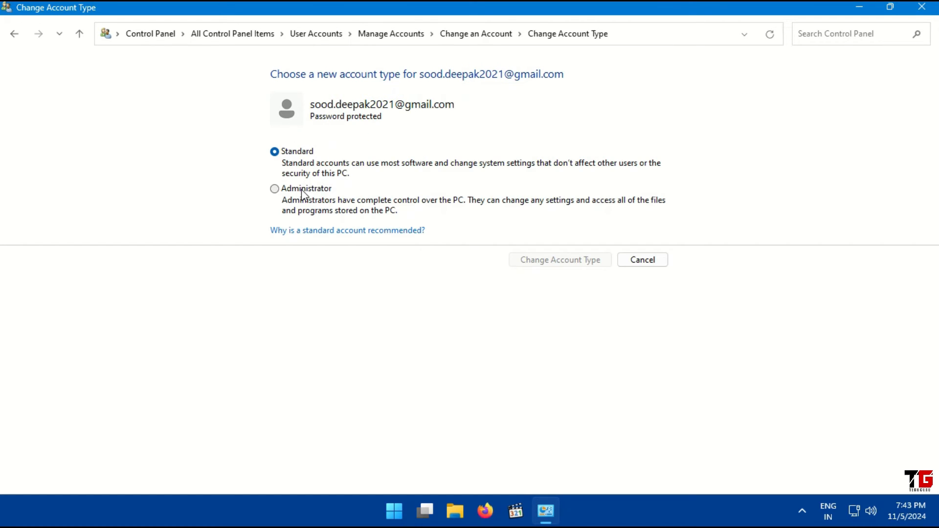
pyautogui.click(301, 192)
pyautogui.click(598, 259)
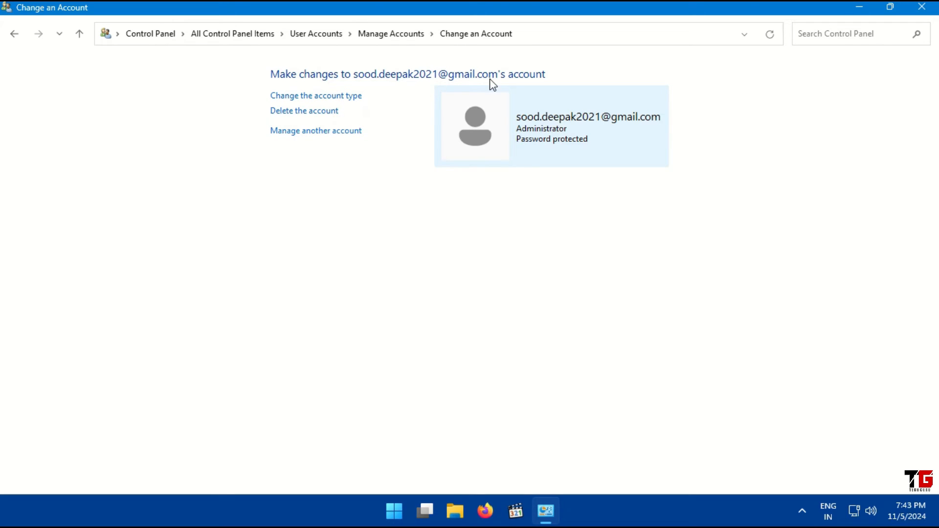
pyautogui.click(15, 33)
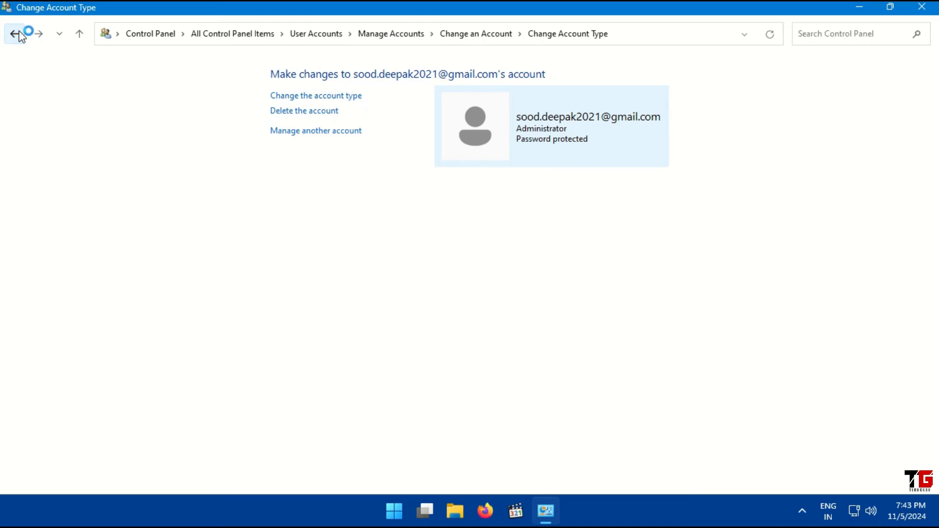
pyautogui.click(15, 33)
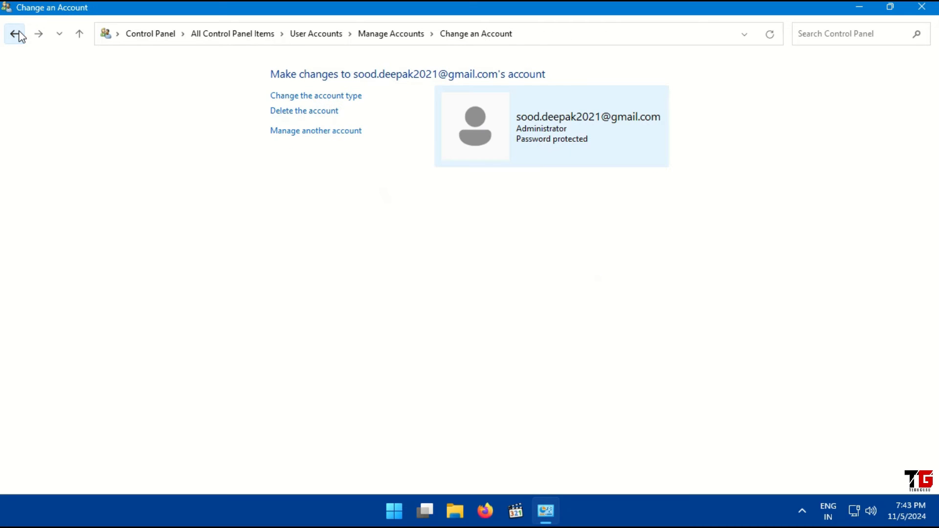
pyautogui.click(15, 33)
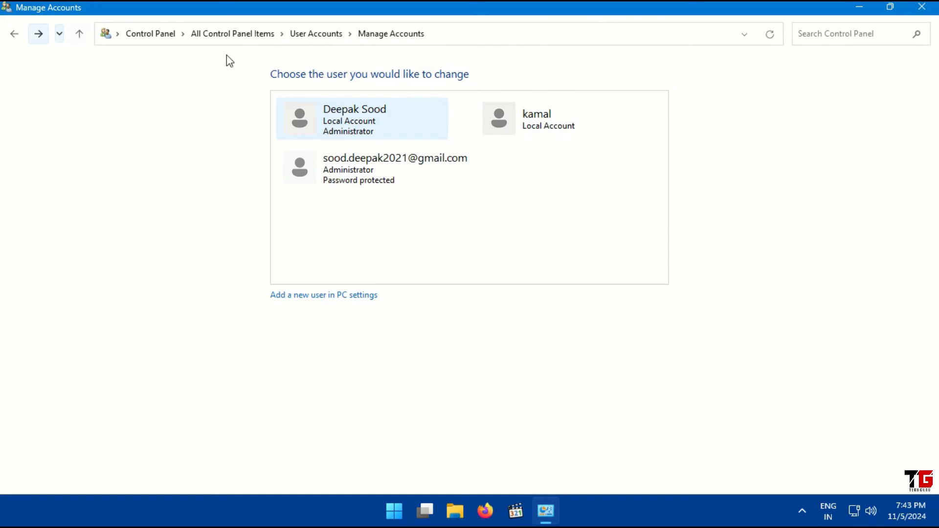
# Step: Open kamal's Change an Account page, then close the Control Panel window
pyautogui.click(519, 123)
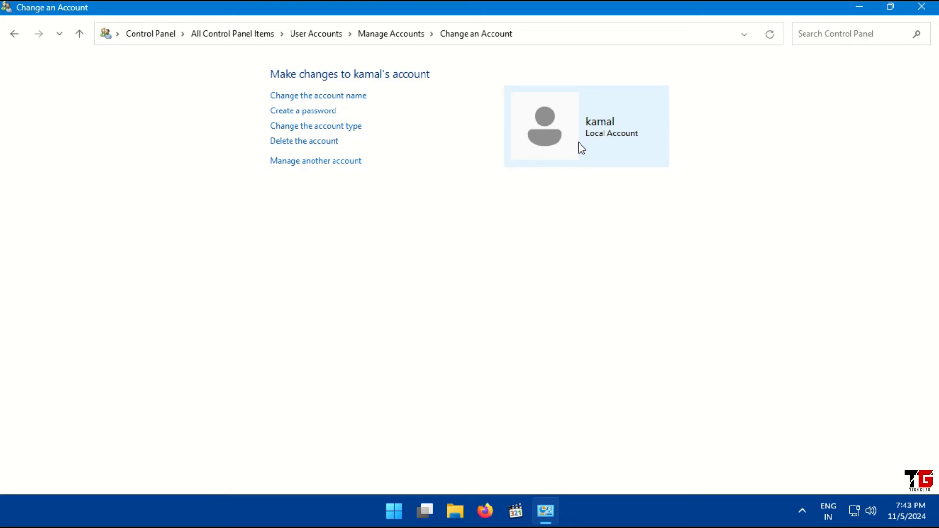
pyautogui.click(930, 9)
pyautogui.click(930, 9)
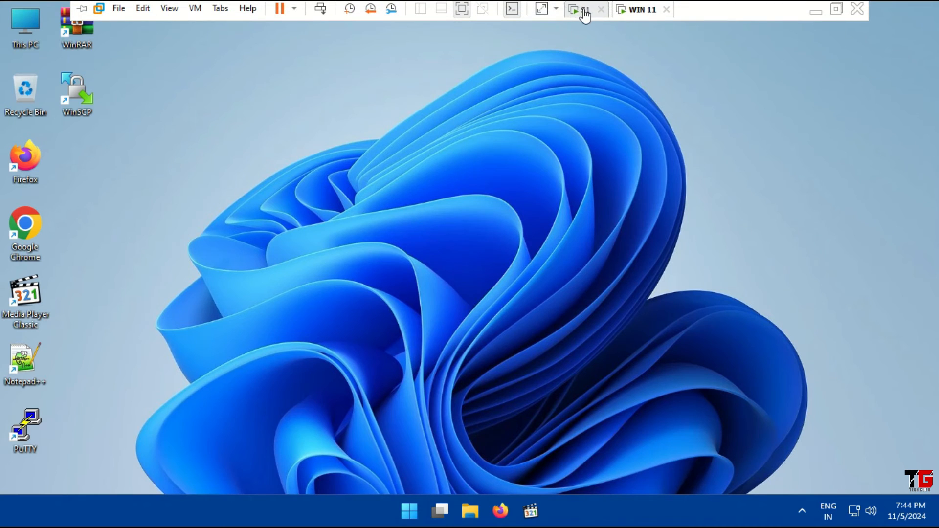
pyautogui.click(585, 10)
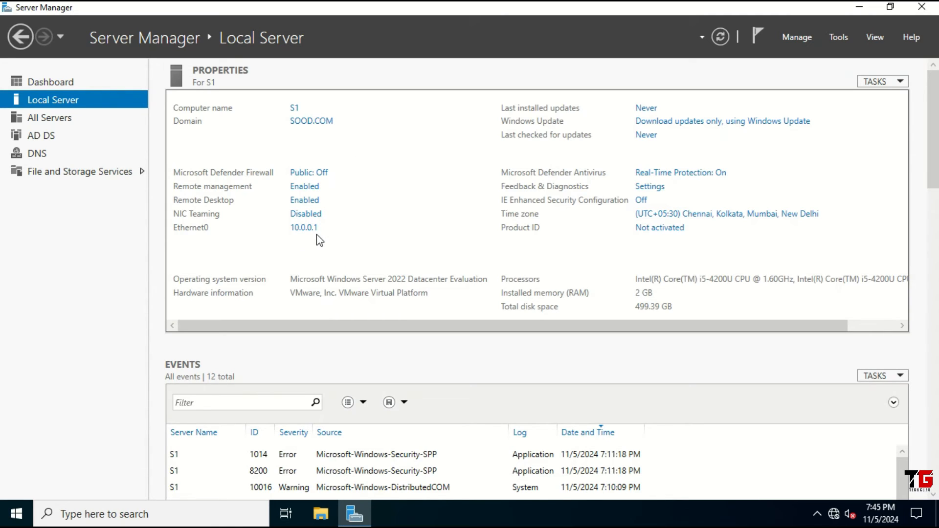
pyautogui.moveTo(555, 3)
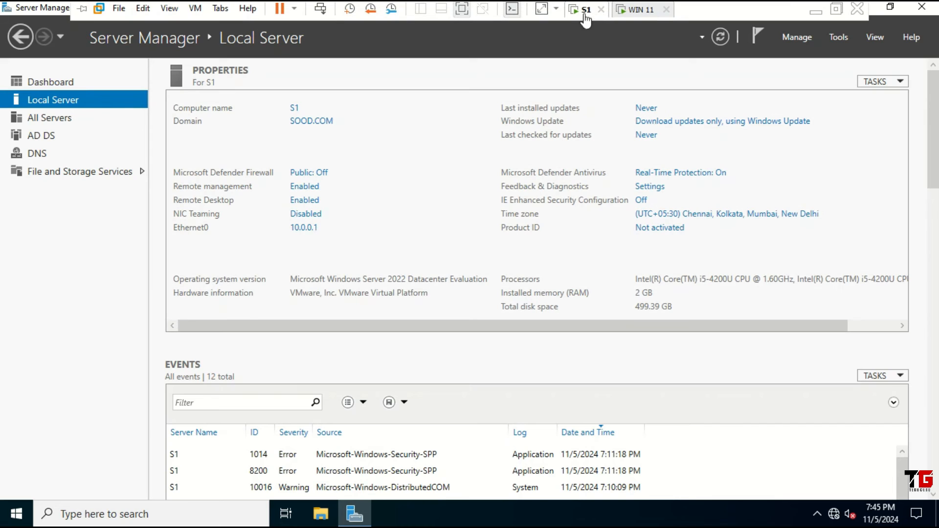
pyautogui.click(636, 11)
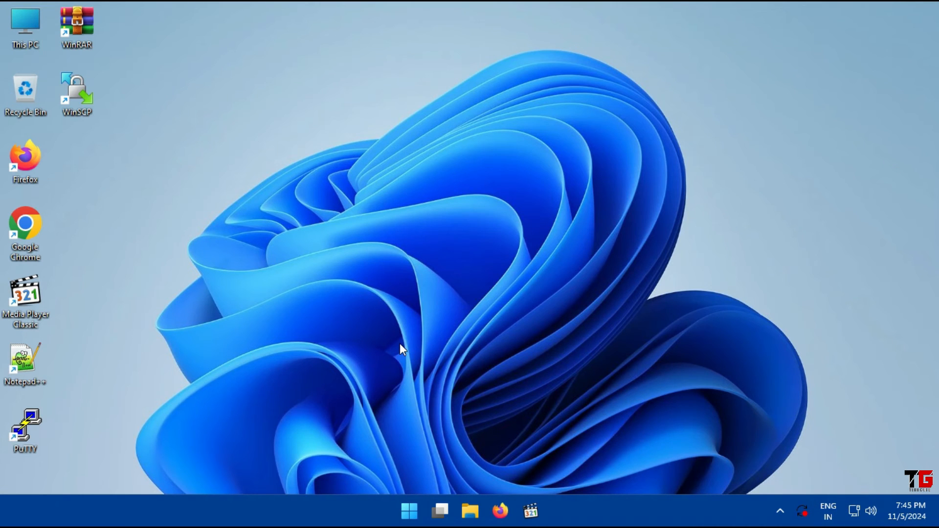
# Step: Launch Control Panel and open Network and Sharing Center's adapter list
pyautogui.press('super+r')
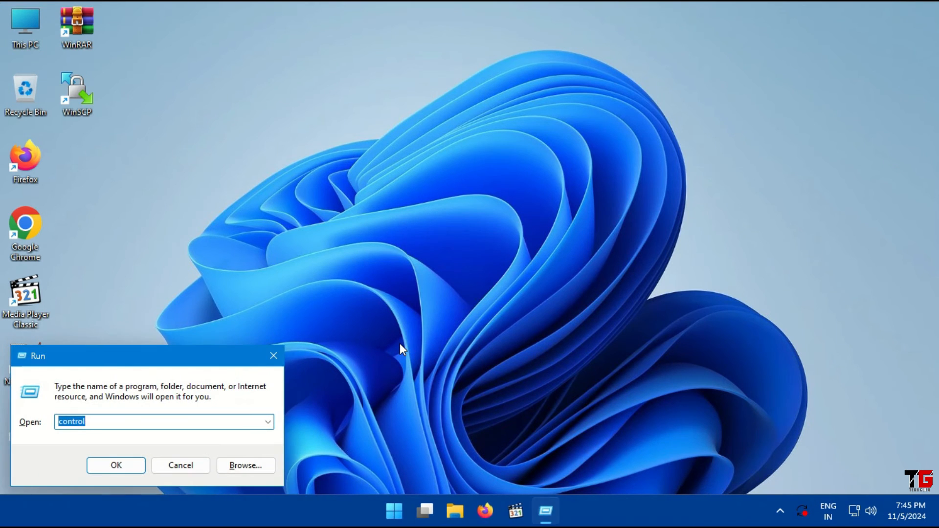
pyautogui.press('Return')
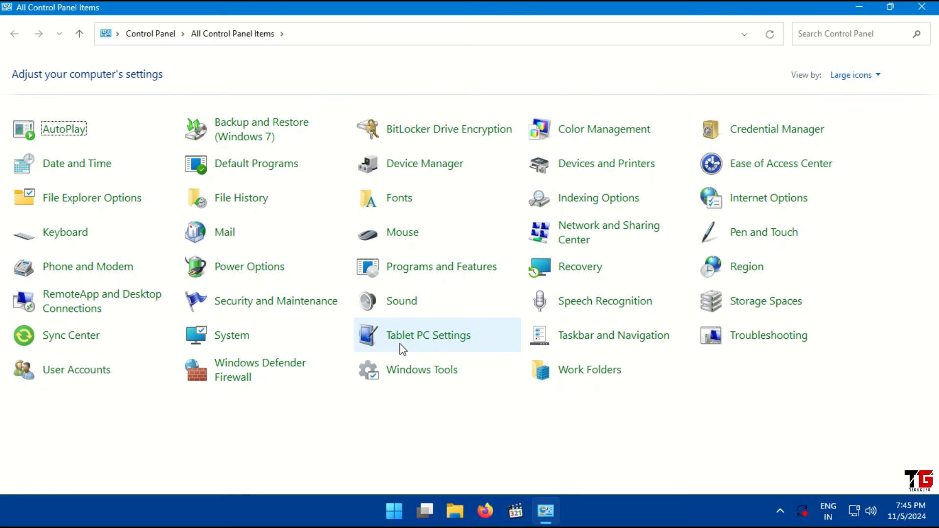
pyautogui.click(616, 232)
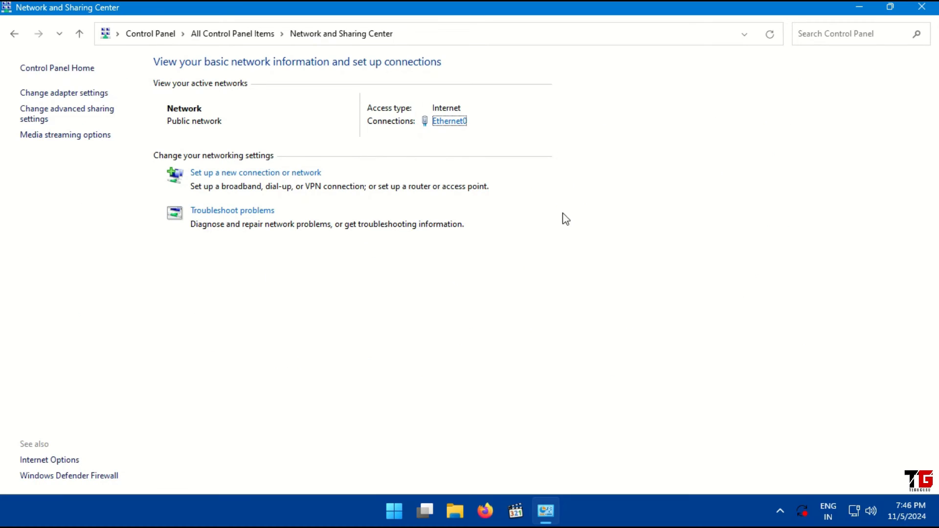
pyautogui.click(55, 98)
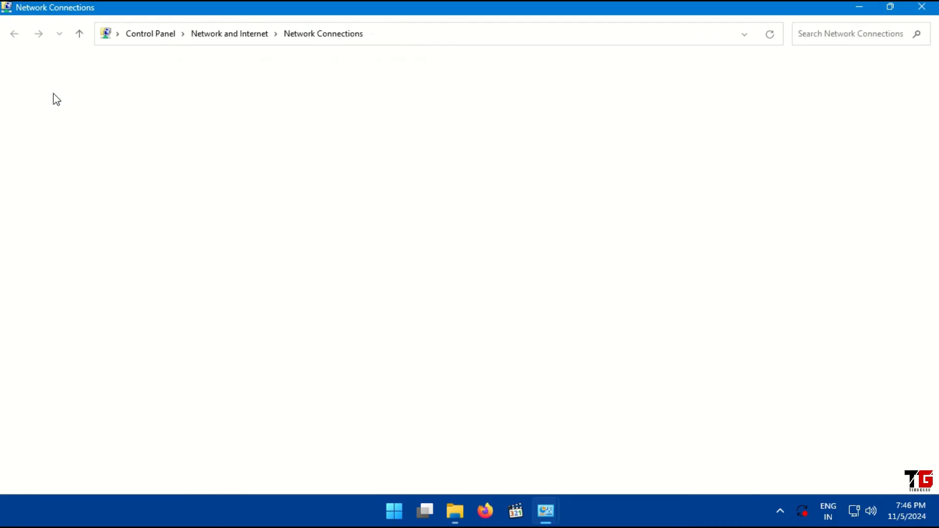
# Step: In Ethernet0 Properties, untick TCP/IPv6 and open the TCP/IPv4 properties
pyautogui.click(255, 103)
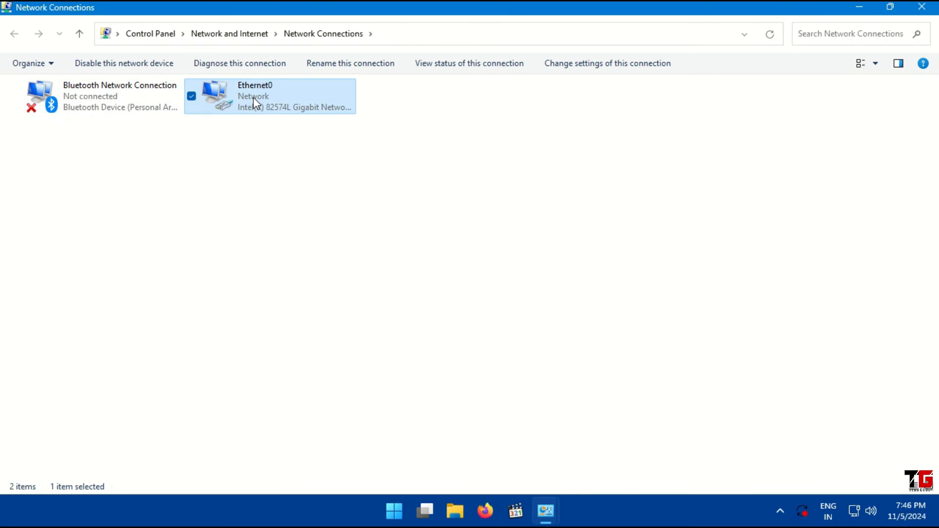
pyautogui.rightClick(255, 103)
pyautogui.click(295, 227)
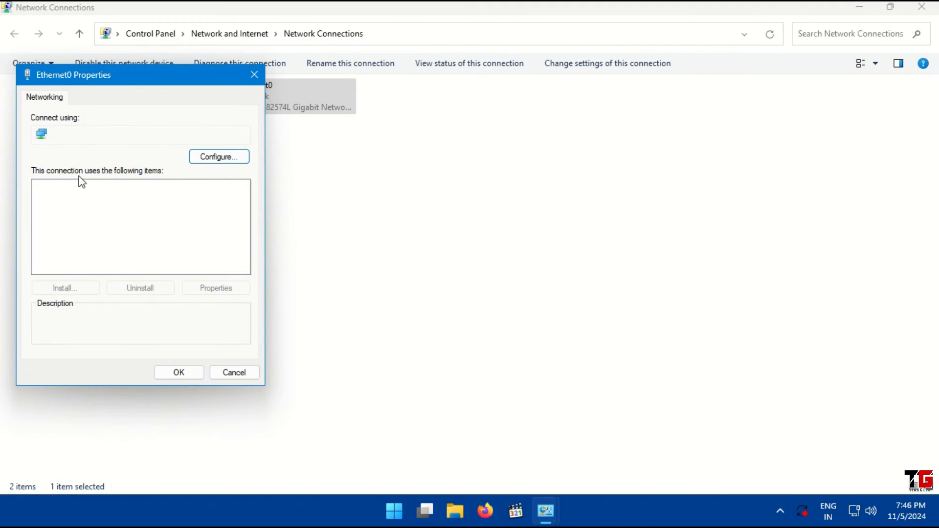
pyautogui.moveTo(120, 86); pyautogui.dragTo(335, 92)
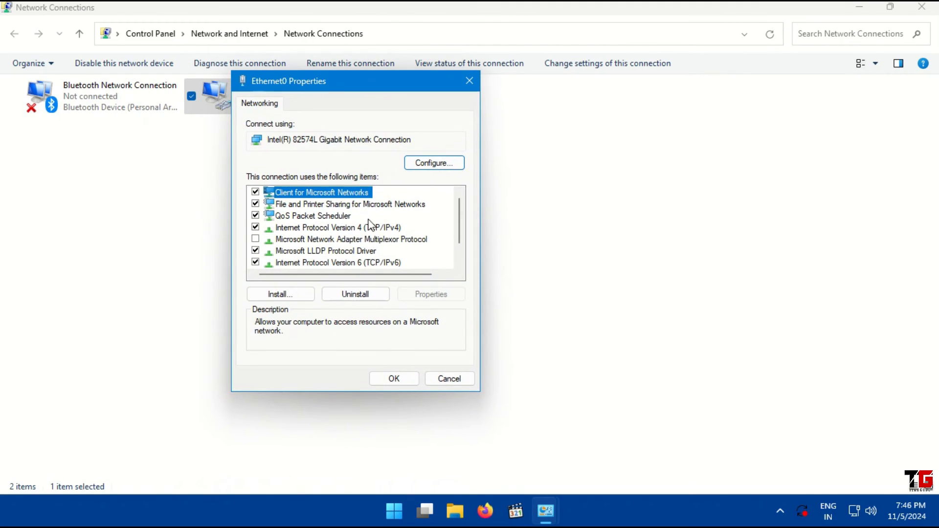
pyautogui.click(255, 262)
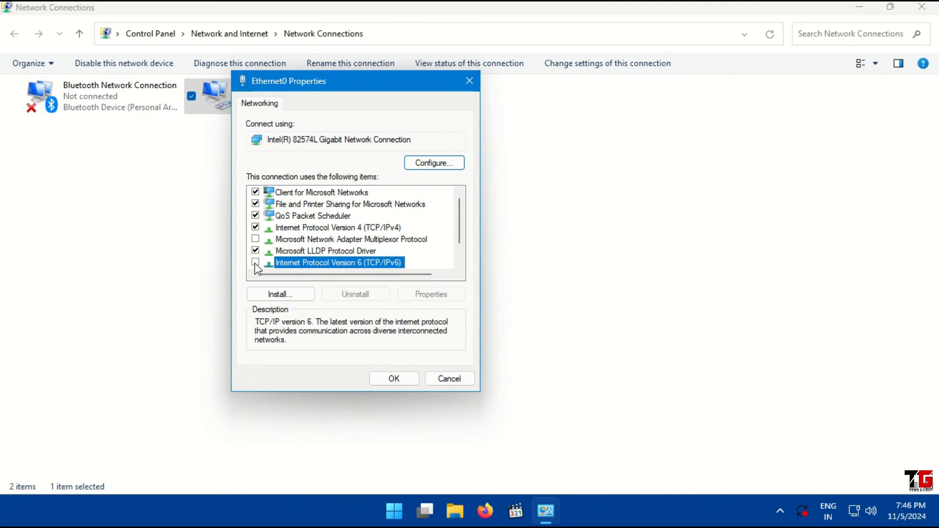
pyautogui.click(327, 228)
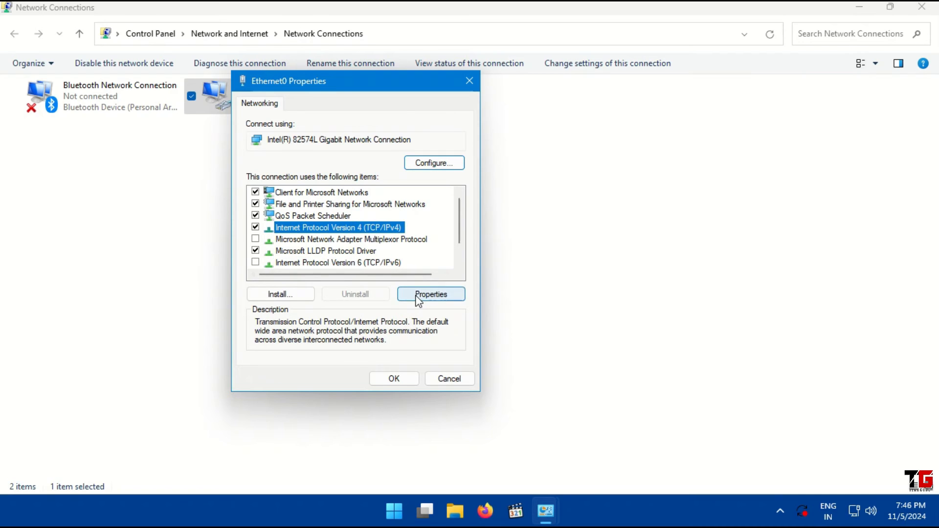
pyautogui.click(429, 294)
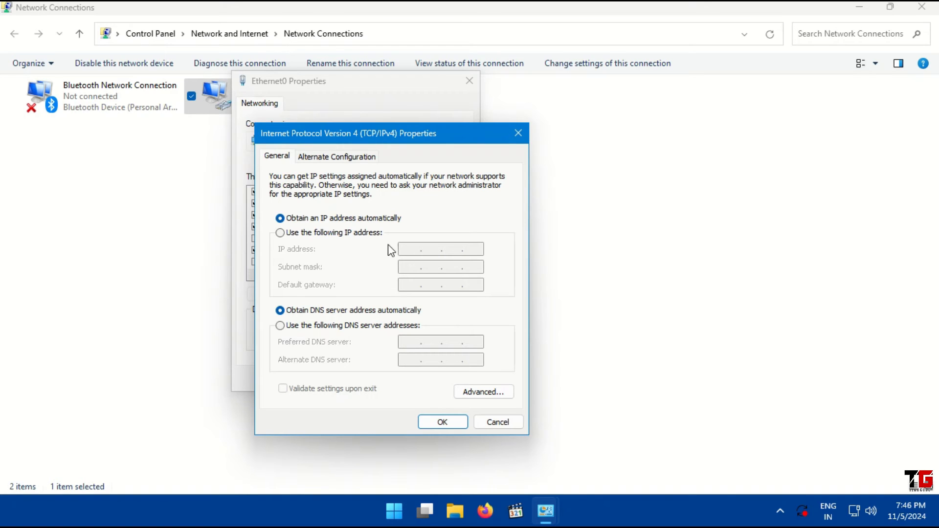
# Step: Set static IP 10.0.0.2, mask 255.0.0.0 and DNS 10.0.0.1, then apply
pyautogui.click(374, 234)
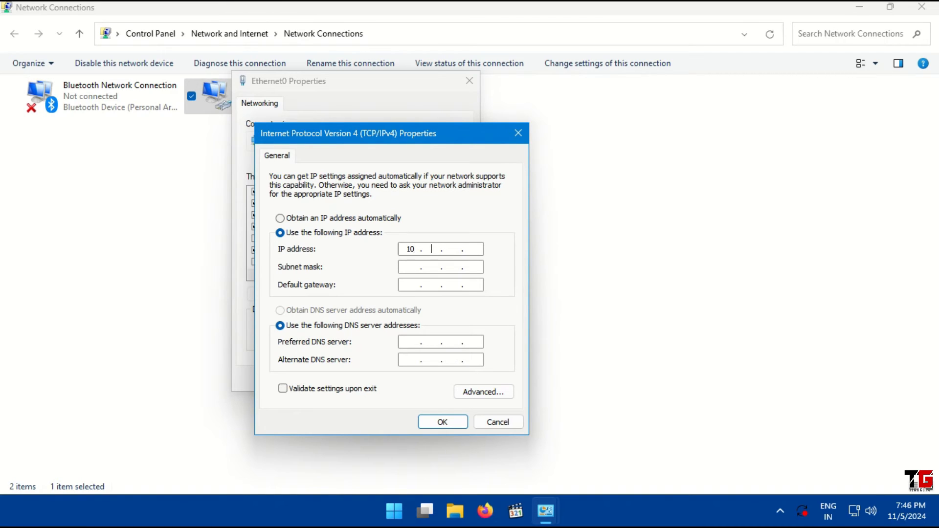
pyautogui.press('Tab')
pyautogui.press('Tab')
pyautogui.press('Tab')
pyautogui.press('Tab')
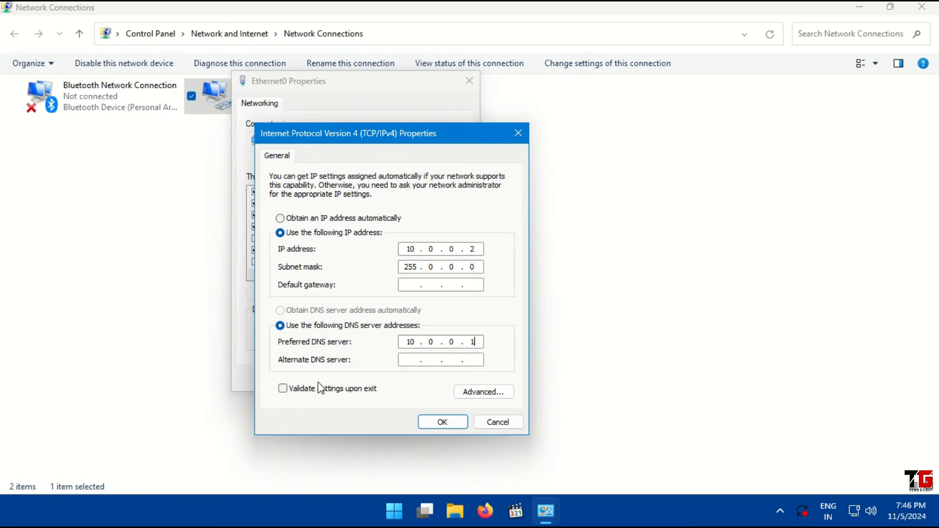
pyautogui.click(442, 423)
pyautogui.click(392, 379)
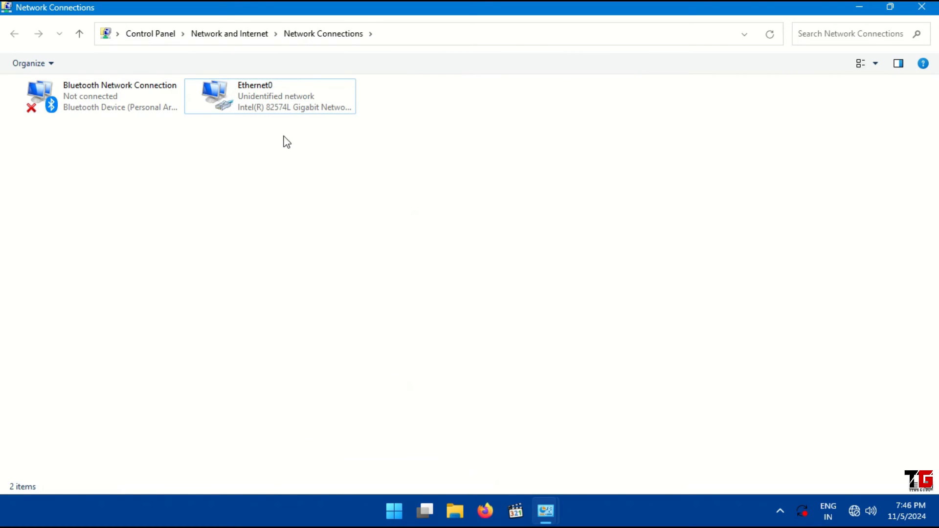
# Step: Verify Ethernet0's details show 10.0.0.2, then close all network windows
pyautogui.click(282, 109)
pyautogui.doubleClick(283, 108)
pyautogui.click(396, 248)
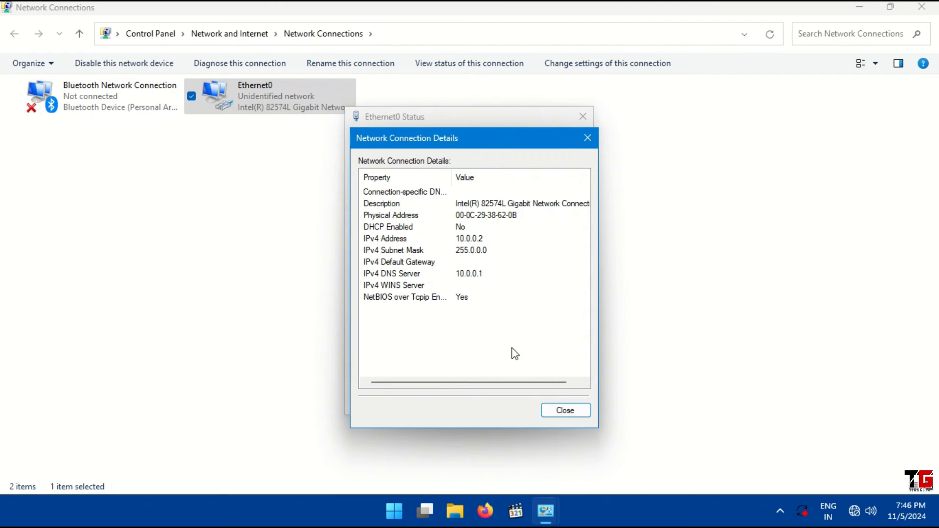
pyautogui.click(562, 410)
pyautogui.click(563, 402)
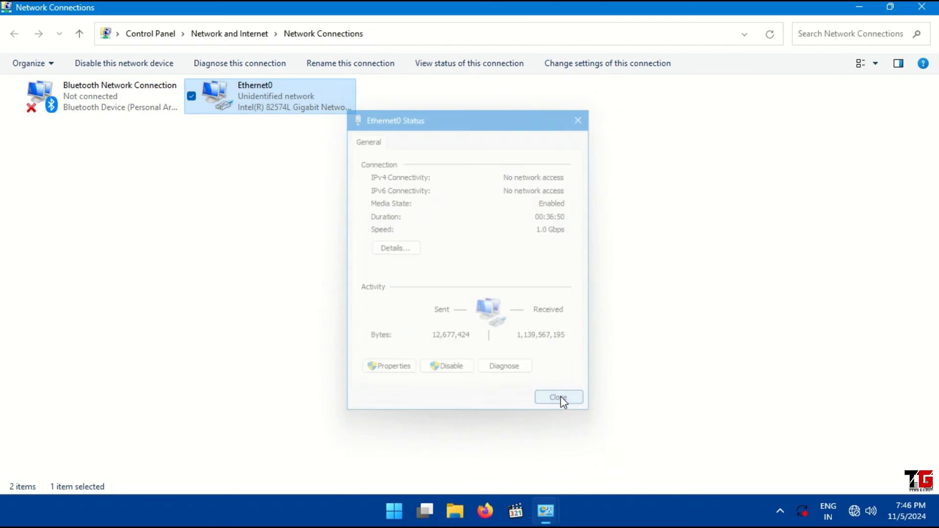
pyautogui.click(929, 9)
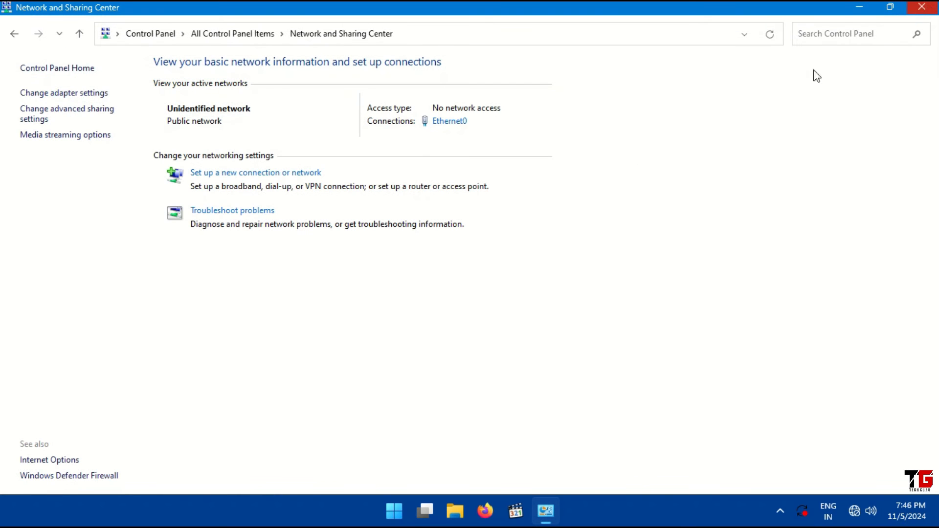
pyautogui.click(924, 7)
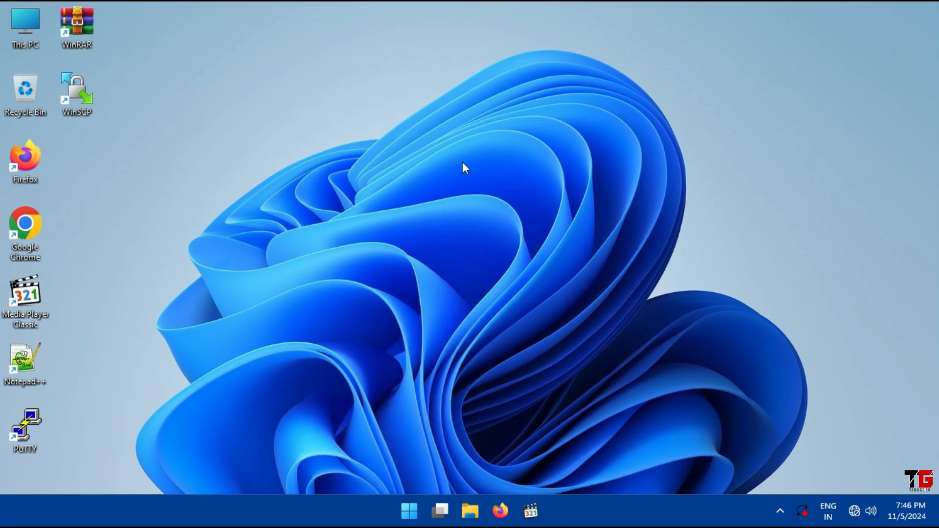
# Step: From This PC's Properties, open Domain or workgroup and then the Computer Name/Domain Changes dialog
pyautogui.rightClick(15, 13)
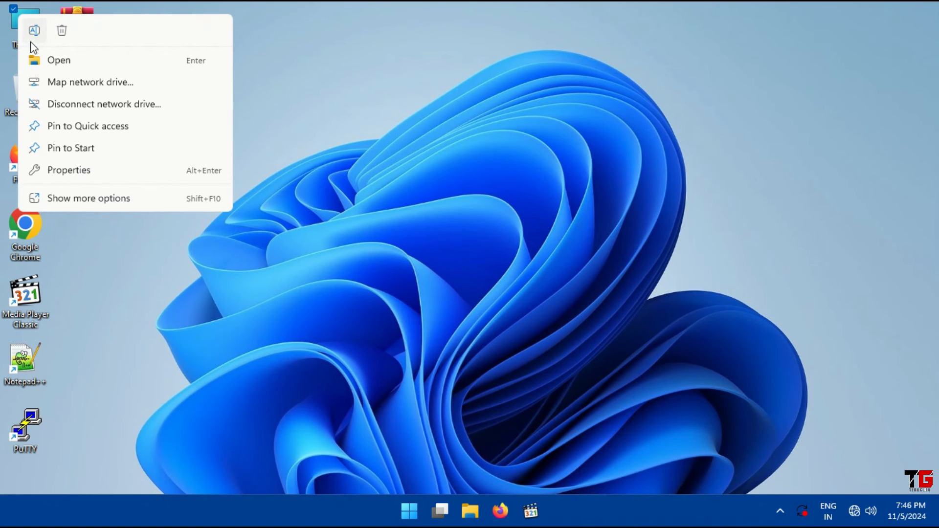
pyautogui.click(91, 172)
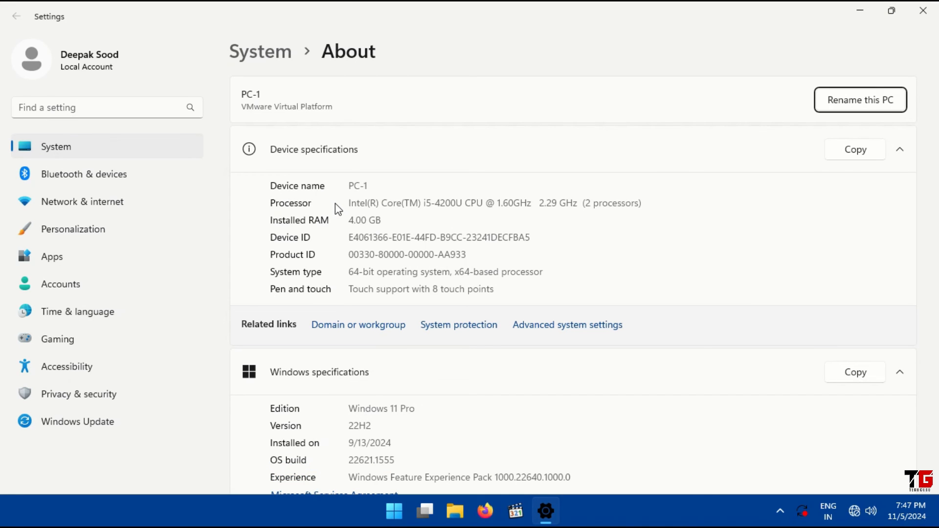
pyautogui.scroll(-3, 336, 203)
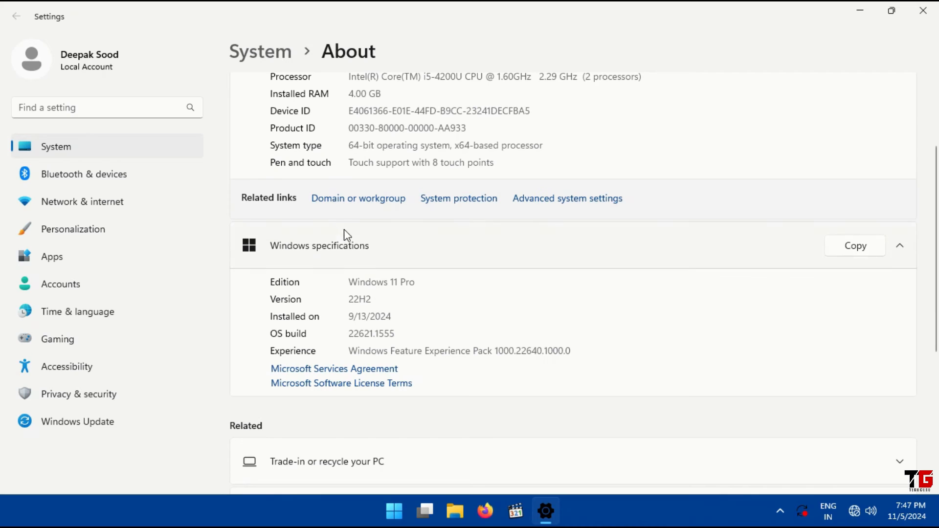
pyautogui.click(367, 201)
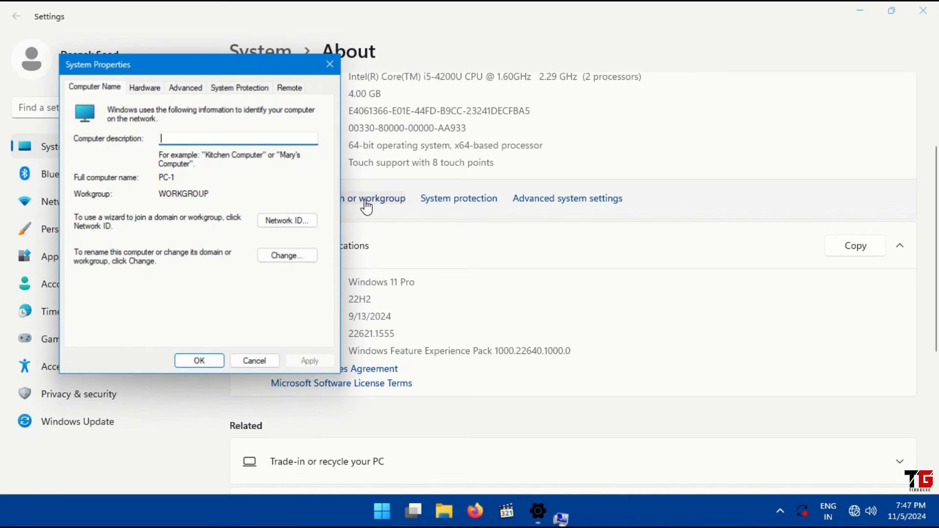
pyautogui.click(303, 258)
pyautogui.moveTo(169, 86); pyautogui.dragTo(360, 117)
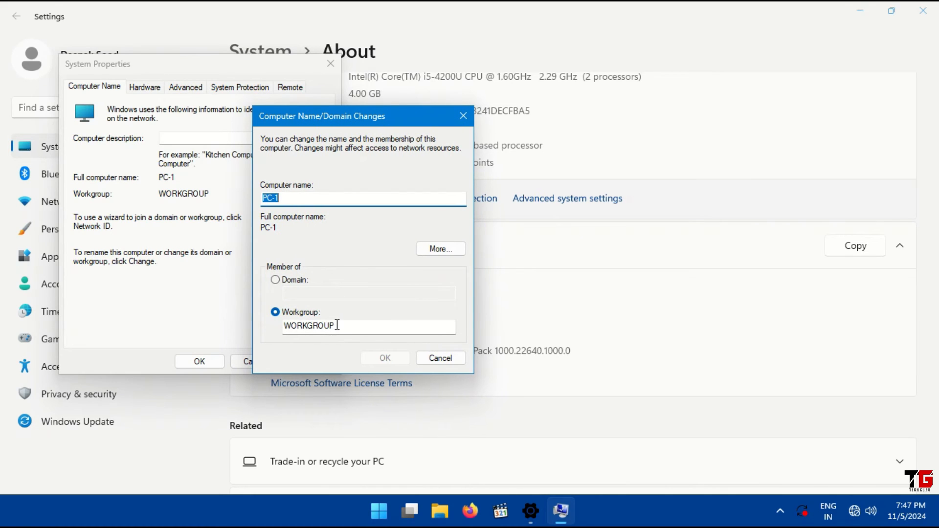
# Step: Set PC-1 to be a member of the domain sood.com
pyautogui.click(294, 280)
pyautogui.click(294, 294)
pyautogui.write('sood.c')
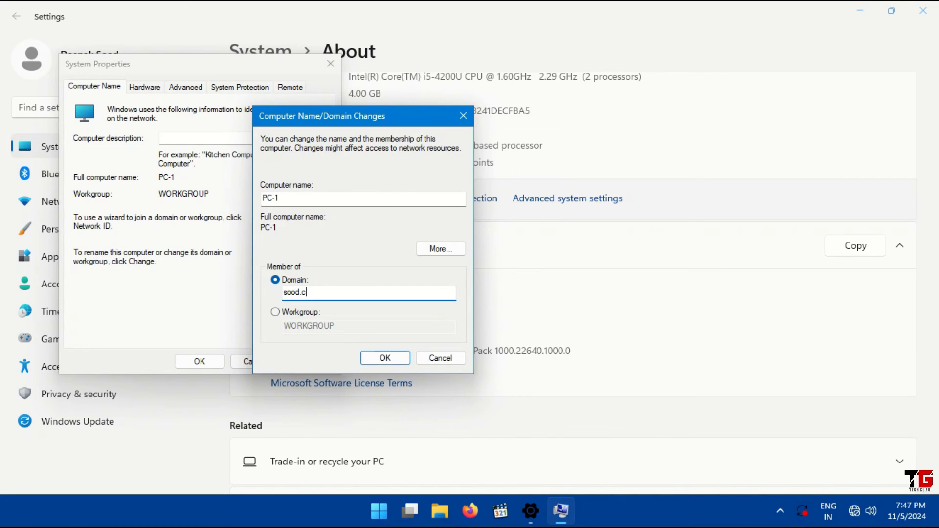
pyautogui.write('om')
pyautogui.click(384, 358)
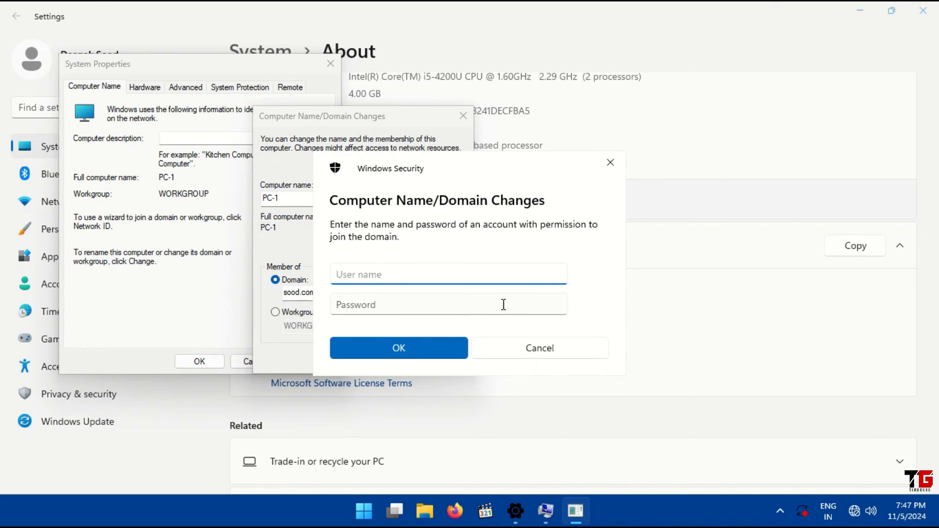
# Step: Authenticate as the domain administrator with its password, acknowledge the welcome message, and restart now
pyautogui.write('admini')
pyautogui.write('strator')
pyautogui.press('Tab')
pyautogui.write('••')
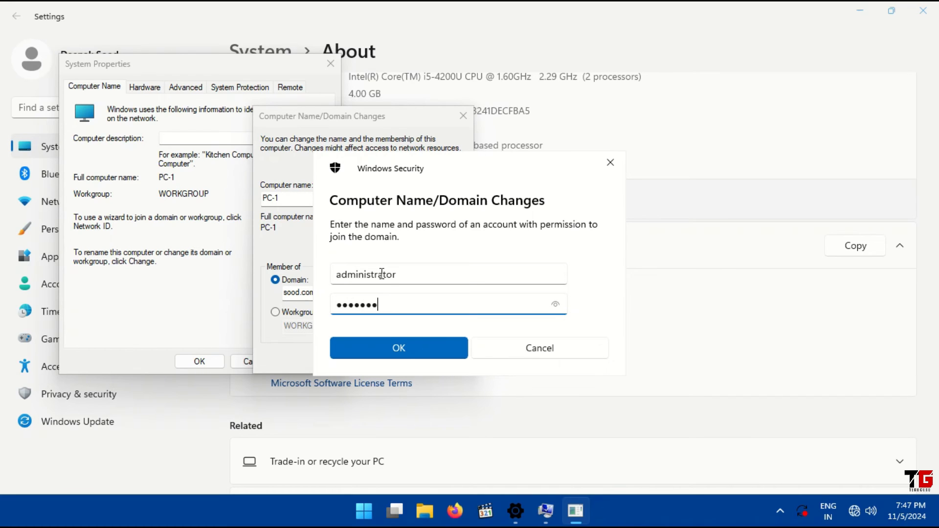
pyautogui.click(409, 354)
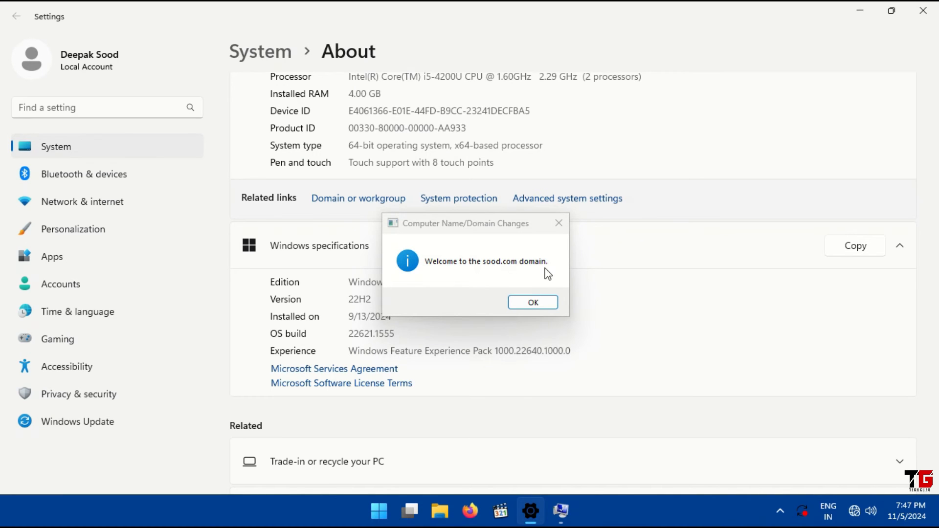
pyautogui.click(543, 303)
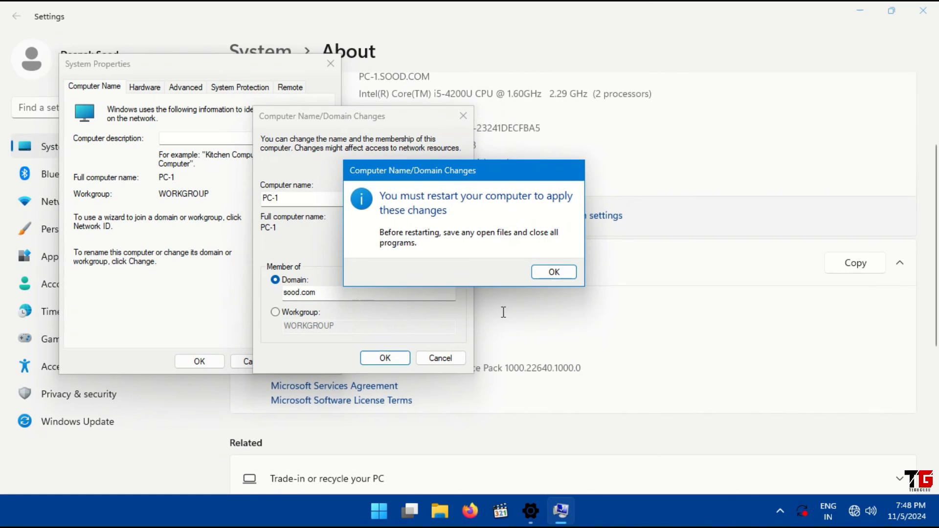
pyautogui.click(550, 272)
pyautogui.click(215, 362)
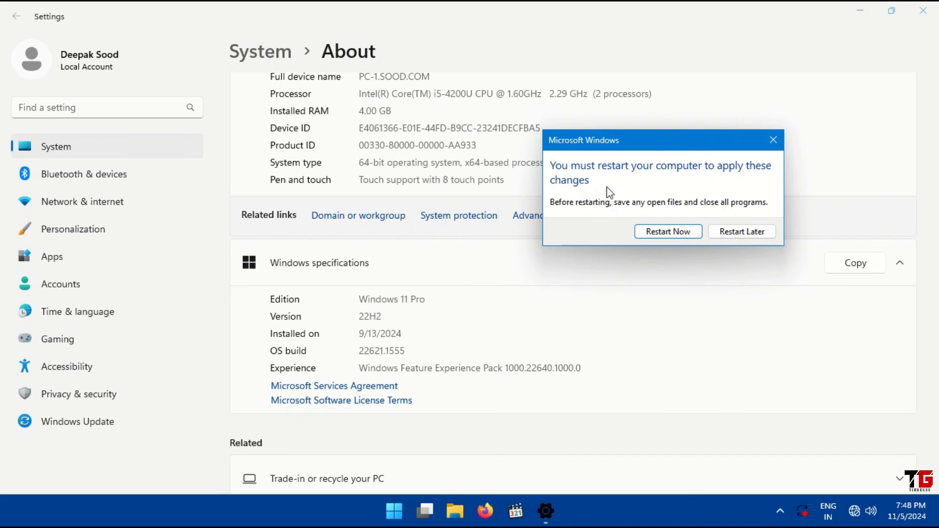
pyautogui.click(668, 231)
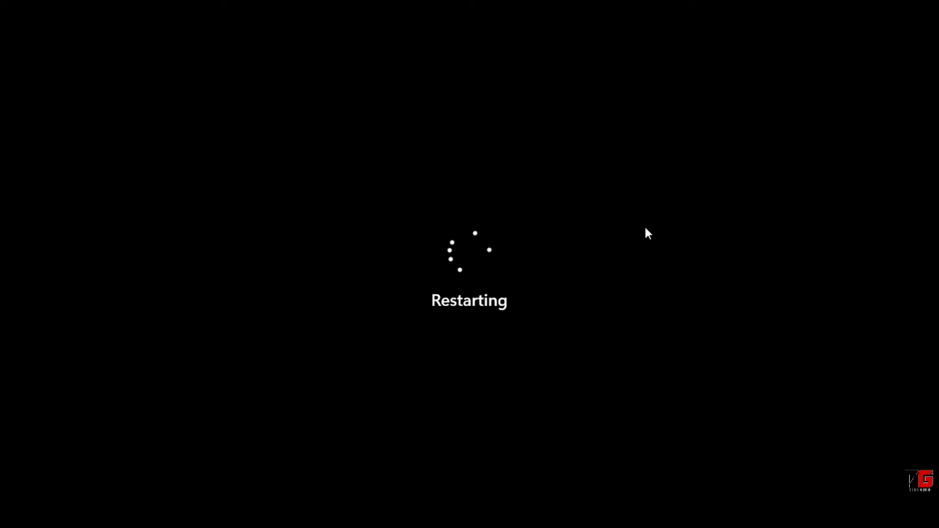
# Step: On server S1, launch Active Directory Users and Computers from Server Manager's Tools menu, maximized
pyautogui.moveTo(685, 3)
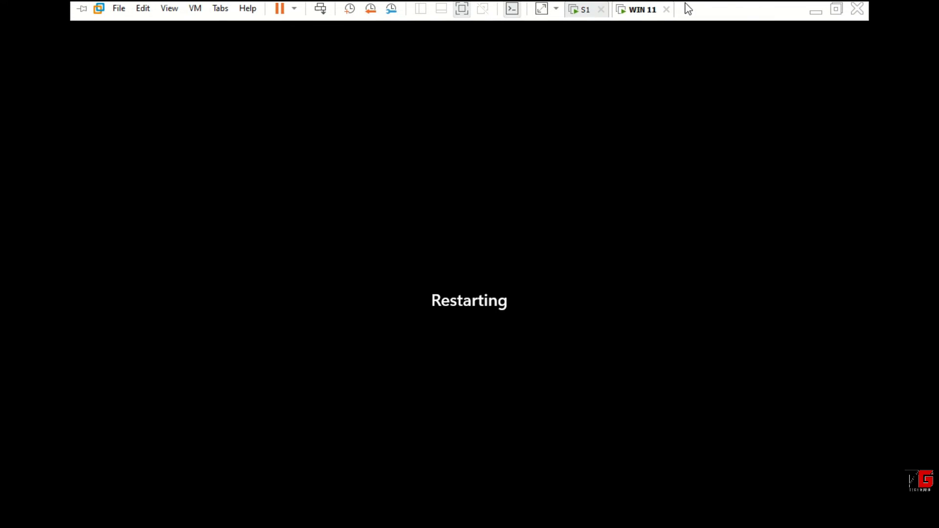
pyautogui.click(585, 10)
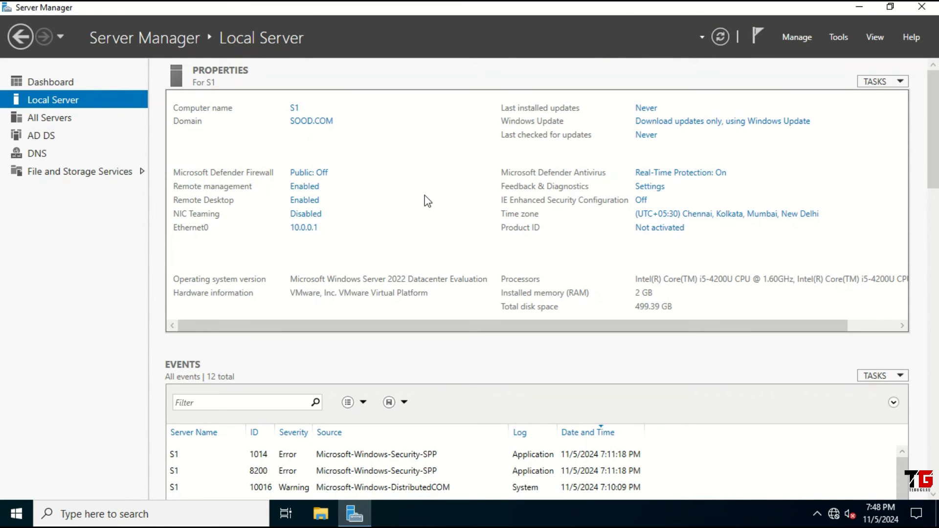
pyautogui.click(836, 37)
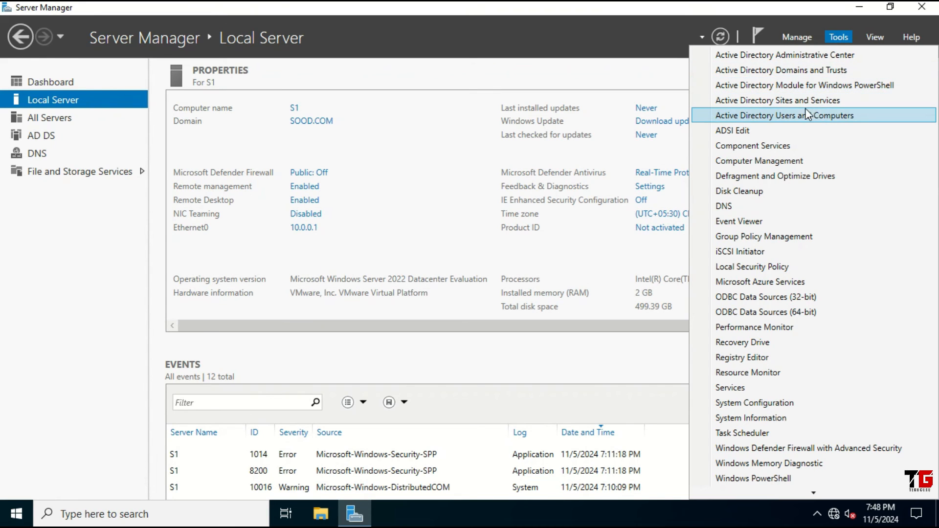
pyautogui.click(848, 118)
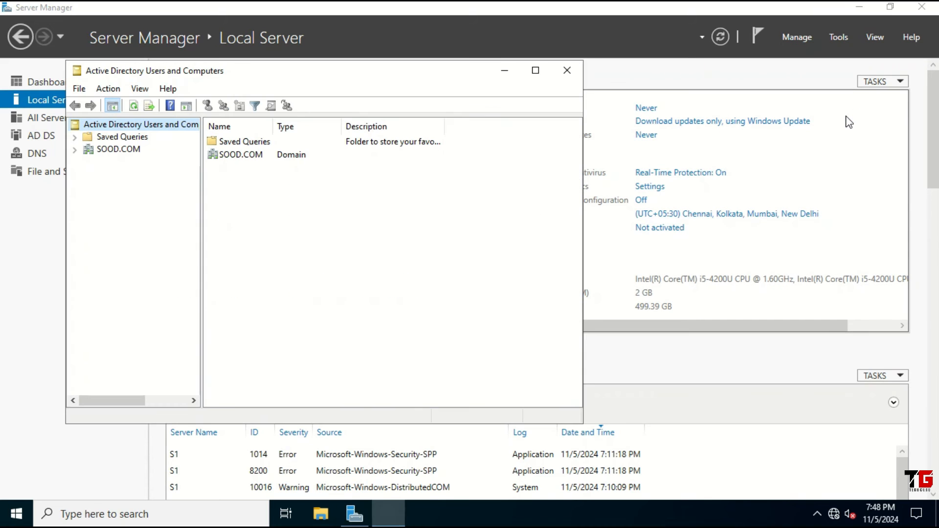
pyautogui.click(540, 75)
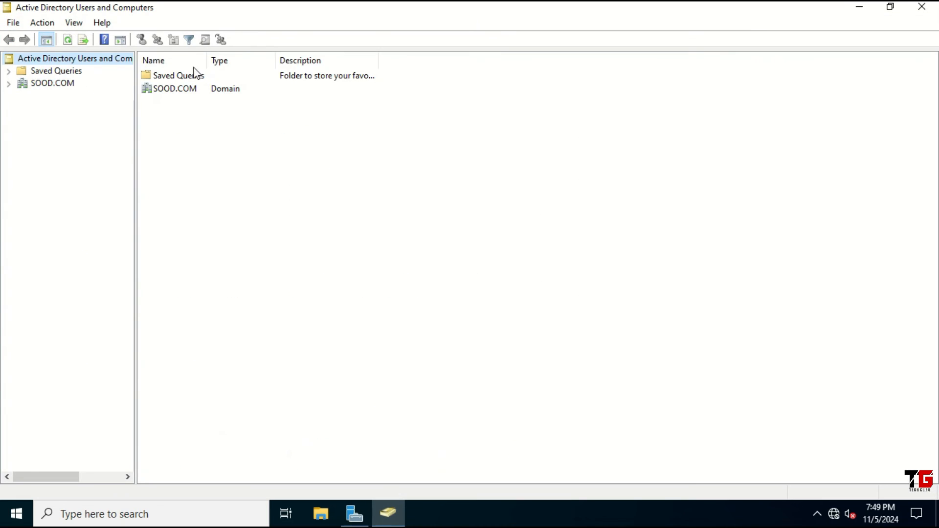
# Step: Expand the SOOD.COM domain and display the contents of its Users container
pyautogui.click(27, 87)
pyautogui.click(9, 84)
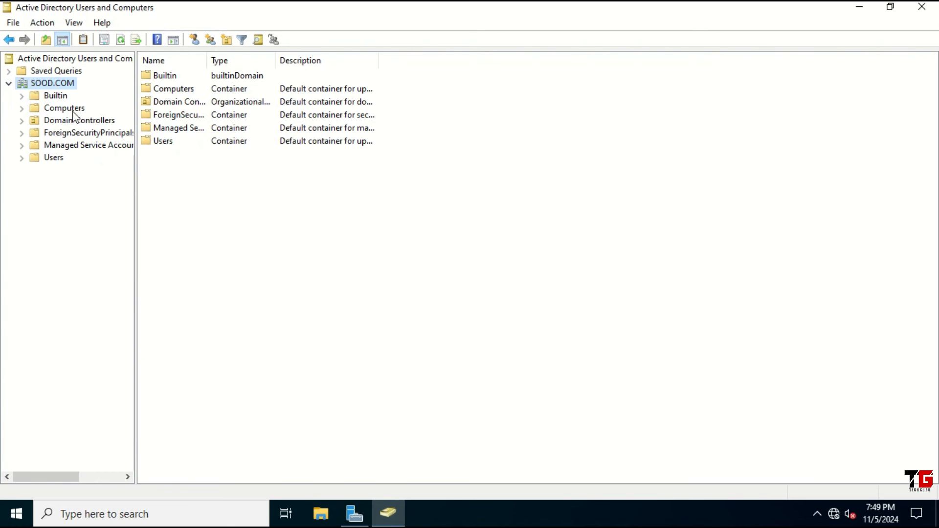
pyautogui.click(55, 157)
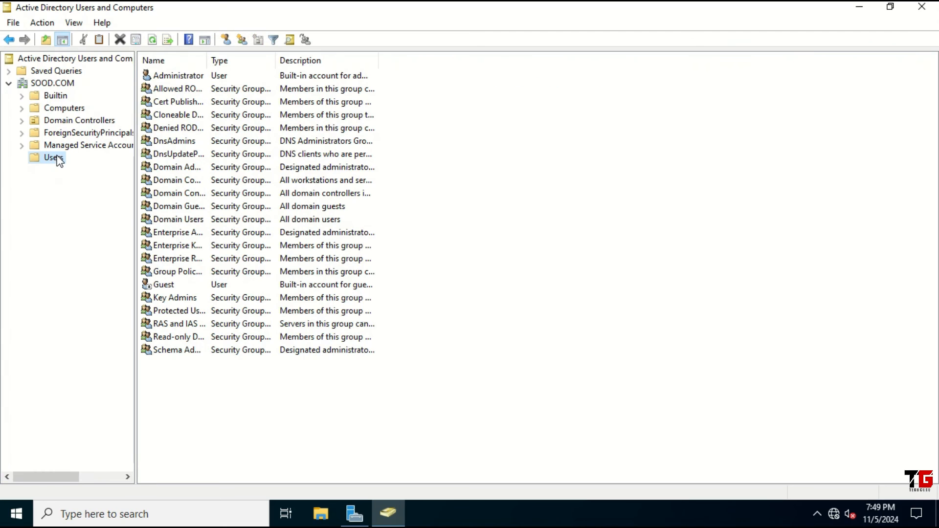
# Step: Start a new user in the Users container, entering the user's first name and logon name
pyautogui.rightClick(585, 218)
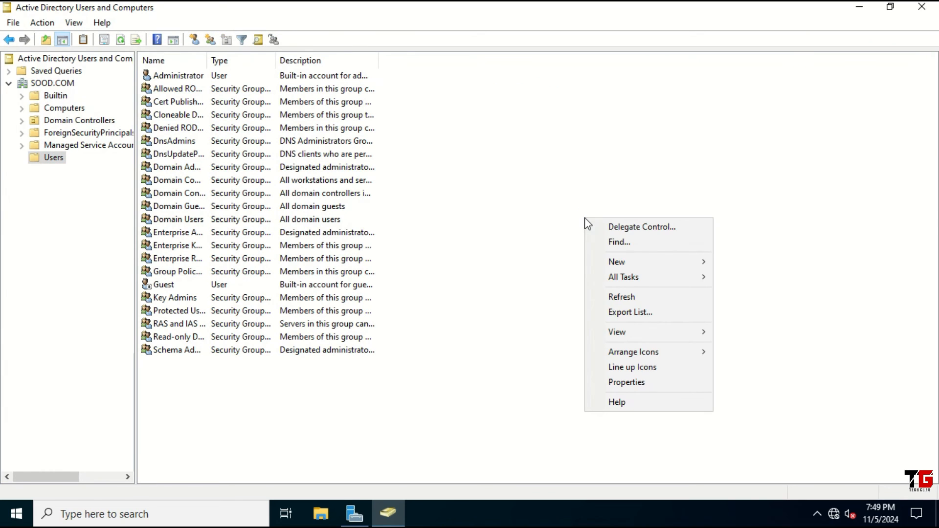
pyautogui.moveTo(633, 265)
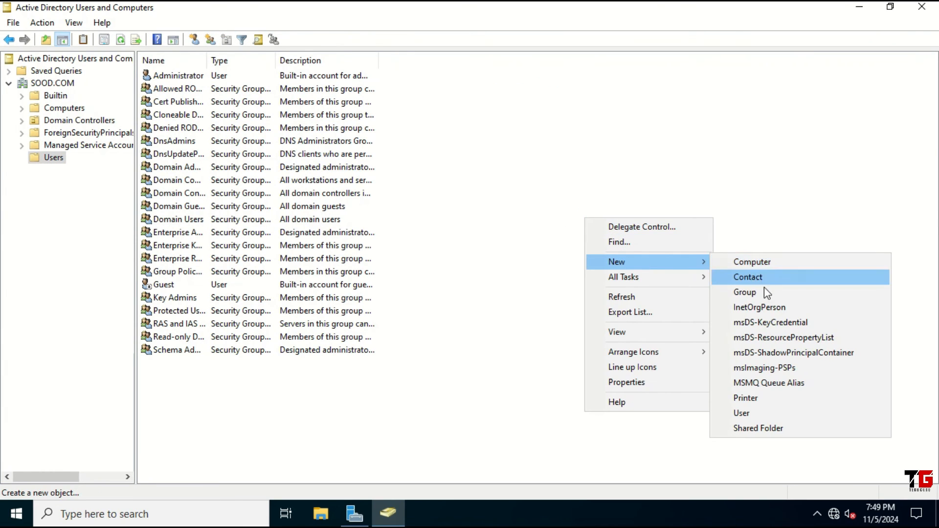
pyautogui.click(755, 412)
pyautogui.moveTo(143, 30); pyautogui.dragTo(498, 97)
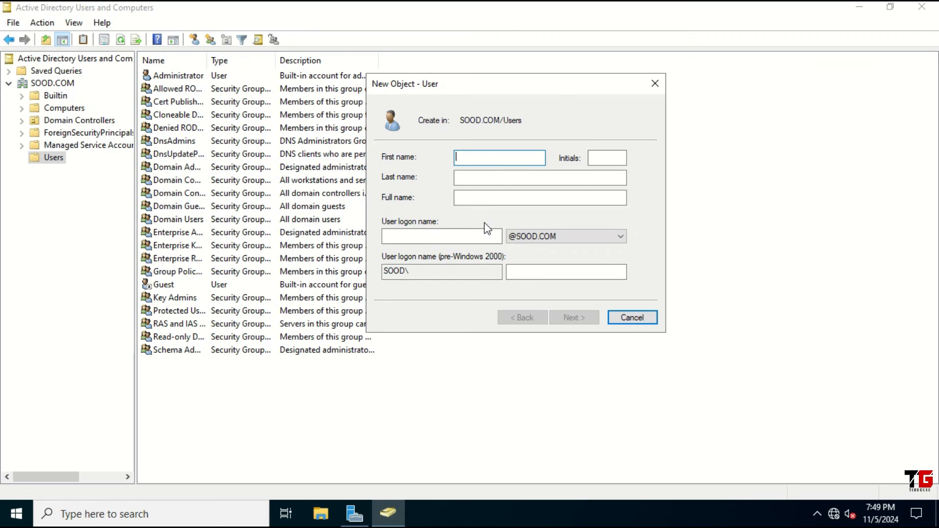
pyautogui.write('pooja')
pyautogui.press('Tab')
pyautogui.press('Tab')
pyautogui.press('Tab')
pyautogui.press('Tab')
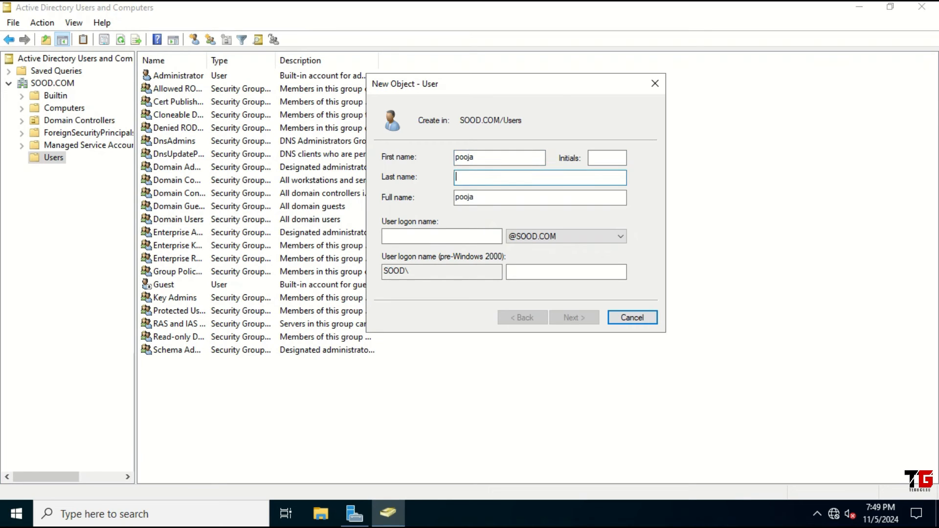
pyautogui.write('p')
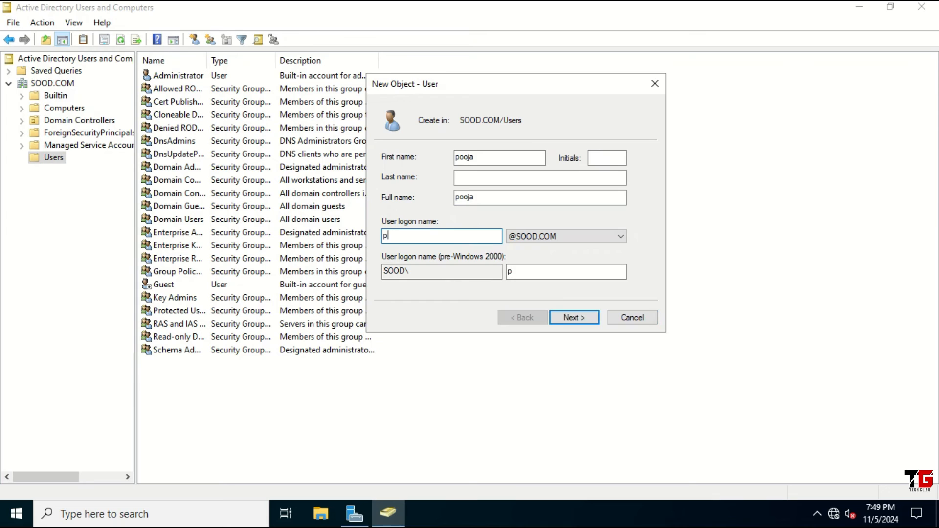
pyautogui.write('ooja')
pyautogui.press('Tab')
pyautogui.press('Tab')
pyautogui.press('Tab')
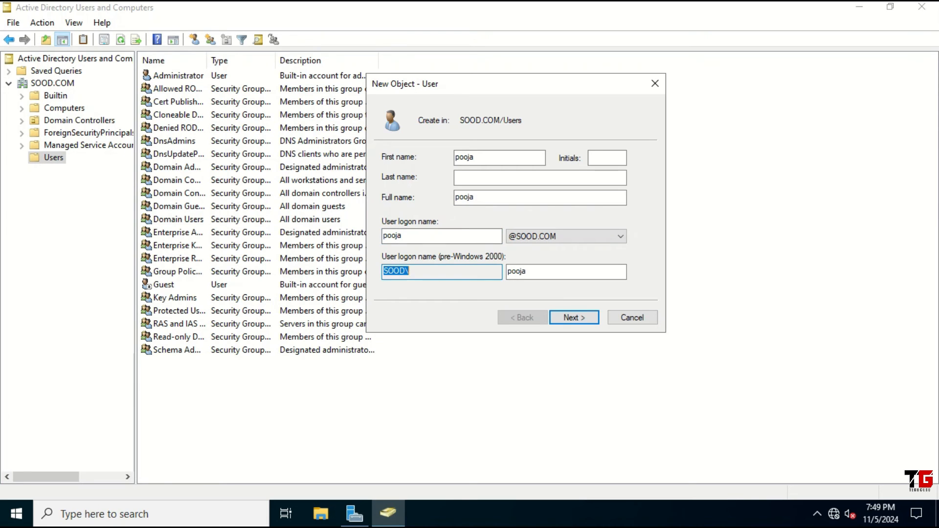
# Step: Set and confirm the account password without forced change at next logon, and finish creating the user
pyautogui.click(568, 317)
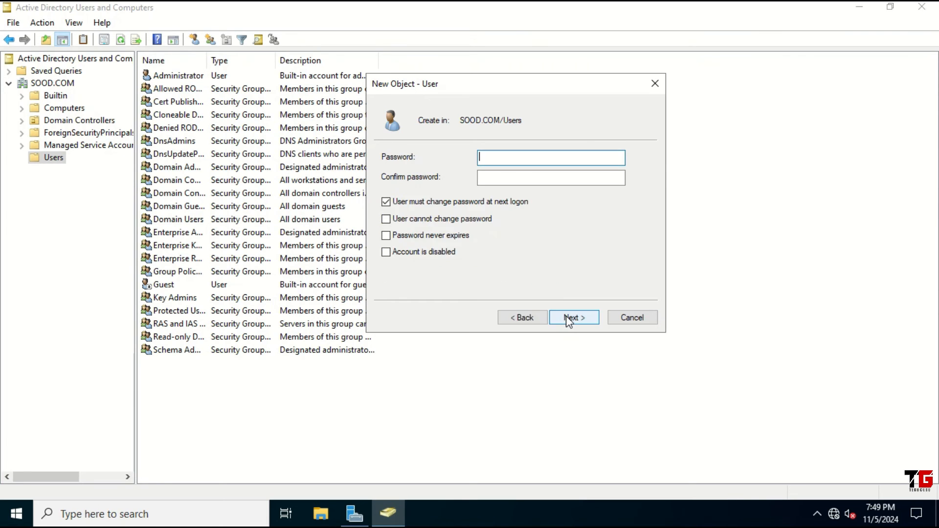
pyautogui.write('****')
pyautogui.press('Tab')
pyautogui.write('******')
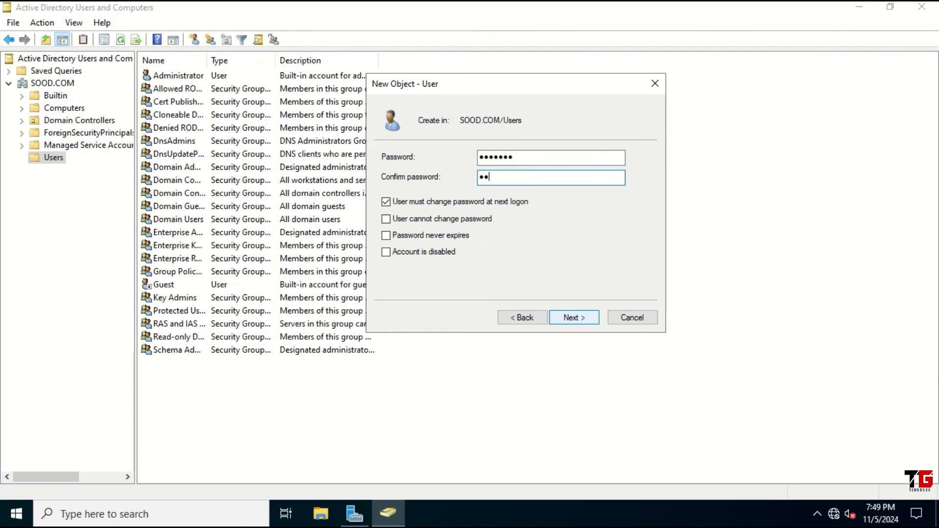
pyautogui.write('*')
pyautogui.click(444, 202)
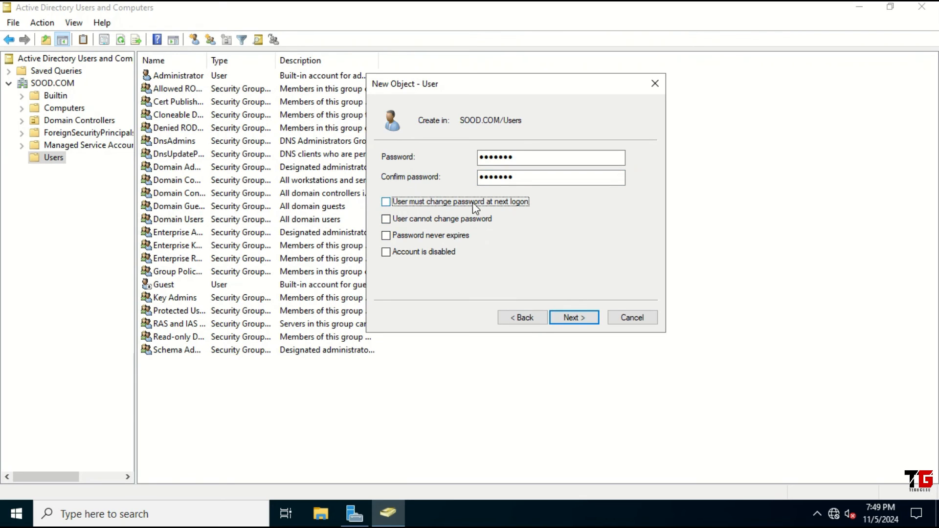
pyautogui.click(572, 318)
pyautogui.click(572, 318)
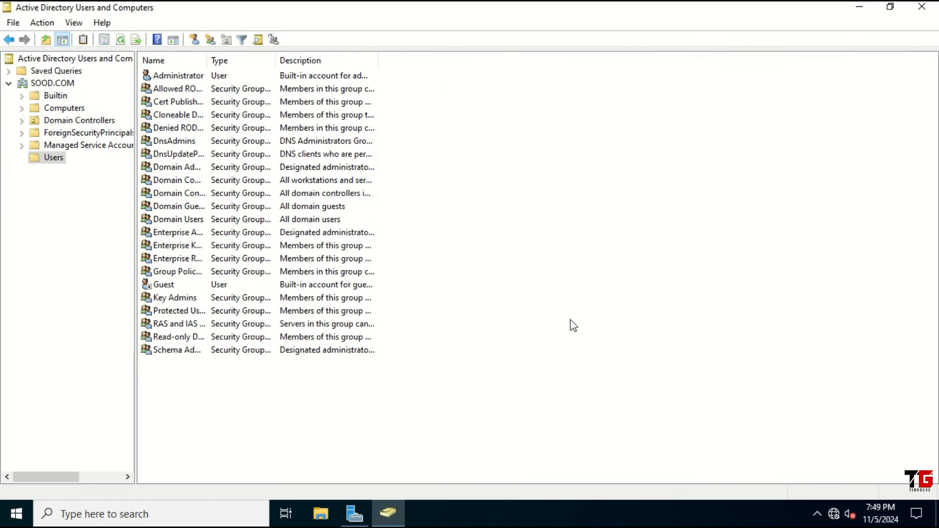
pyautogui.click(570, 320)
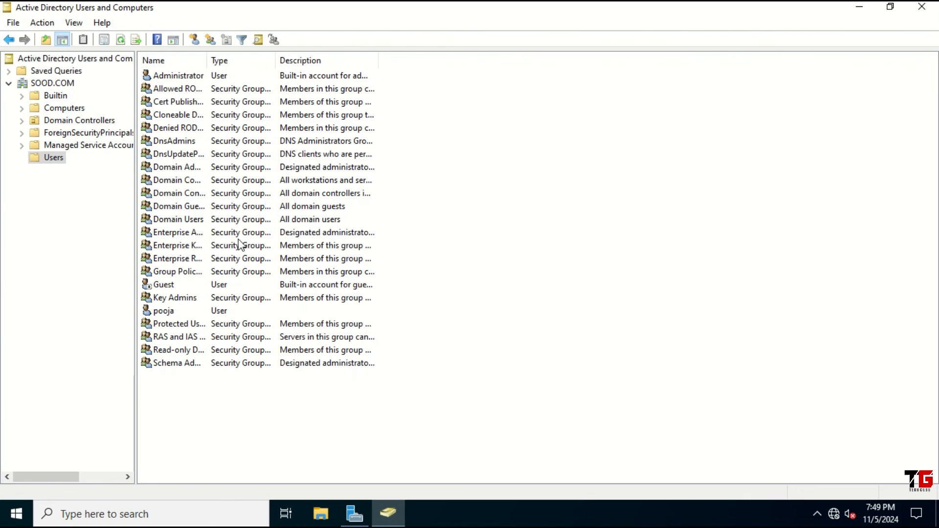
# Step: On the Windows 11 VM, sign in as Other user with the new domain account's username and password
pyautogui.moveTo(491, 2)
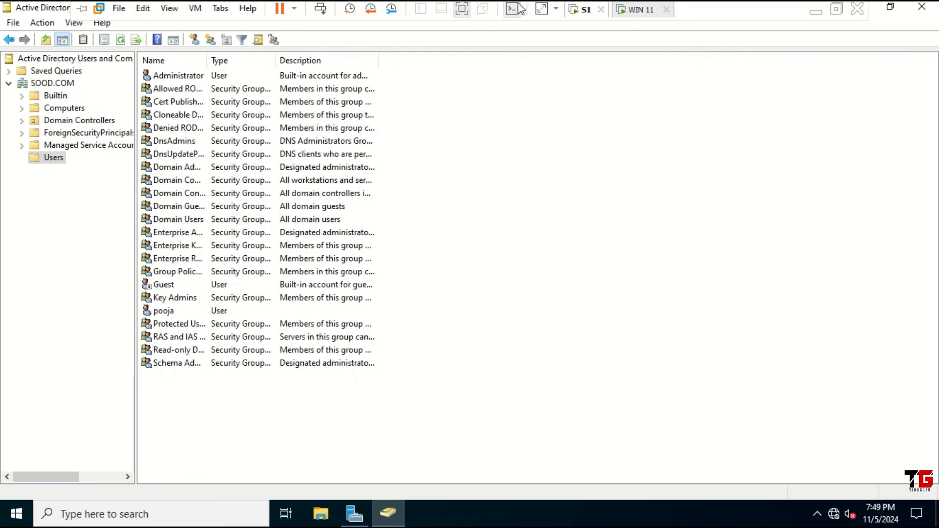
pyautogui.click(636, 14)
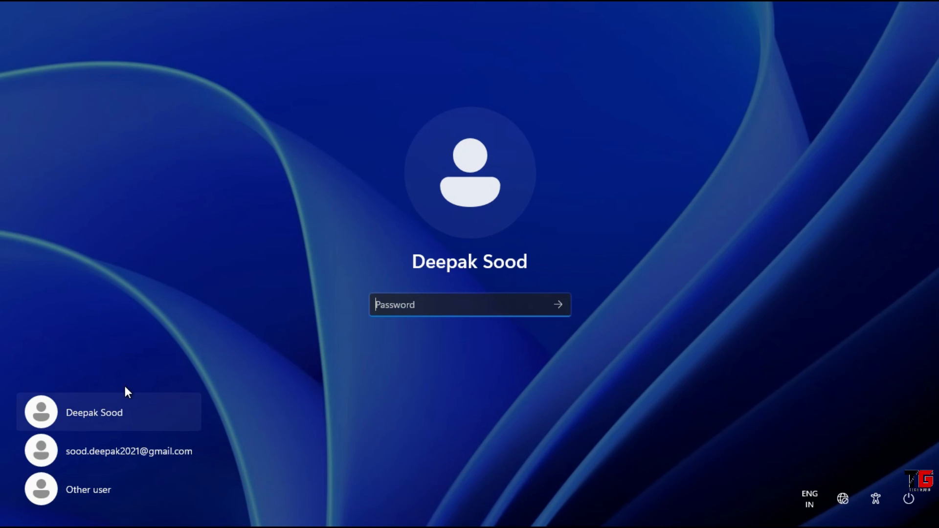
pyautogui.click(86, 490)
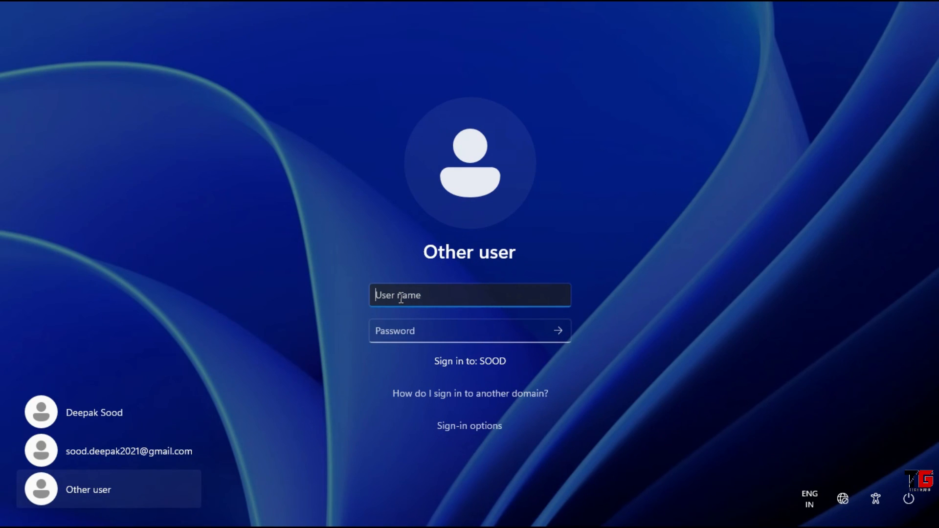
pyautogui.write('pooja')
pyautogui.press('Tab')
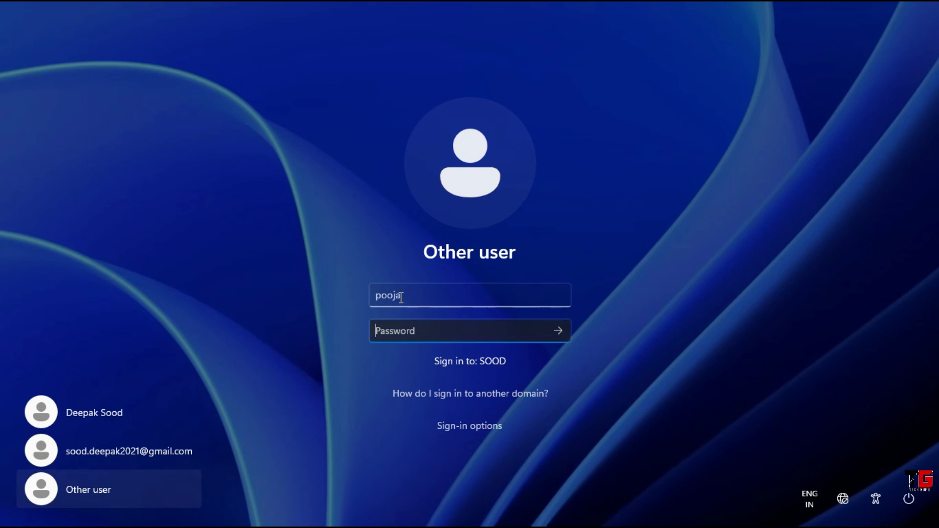
pyautogui.write('*******')
pyautogui.click(557, 331)
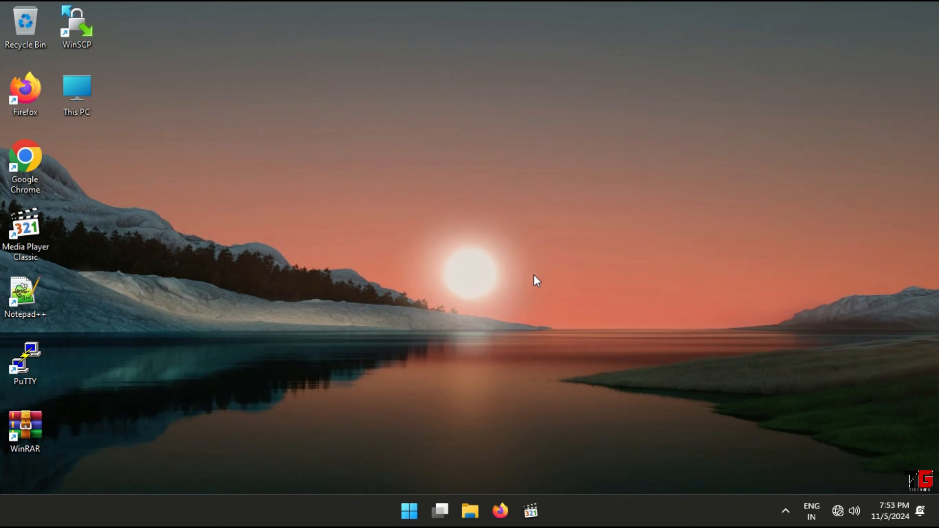
pyautogui.press('super+r')
pyautogui.write('control')
pyautogui.press('Return')
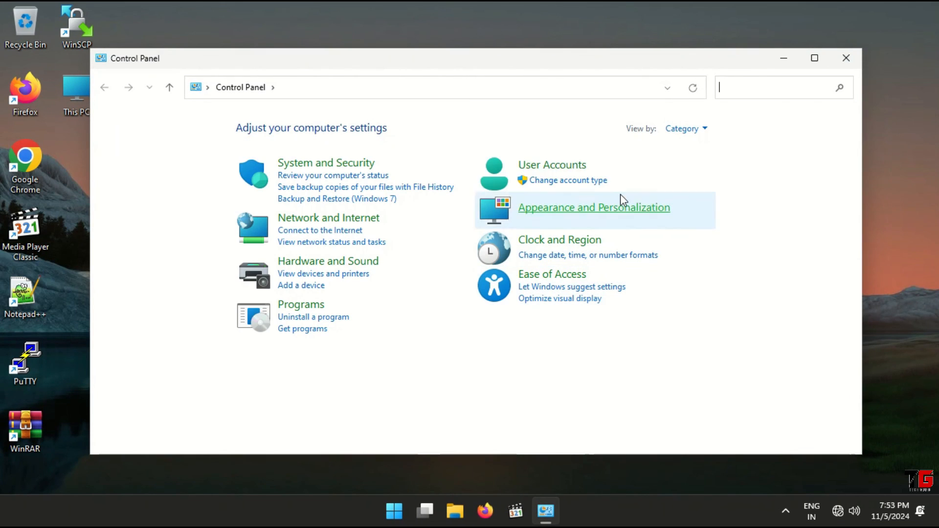
pyautogui.click(710, 128)
pyautogui.click(712, 166)
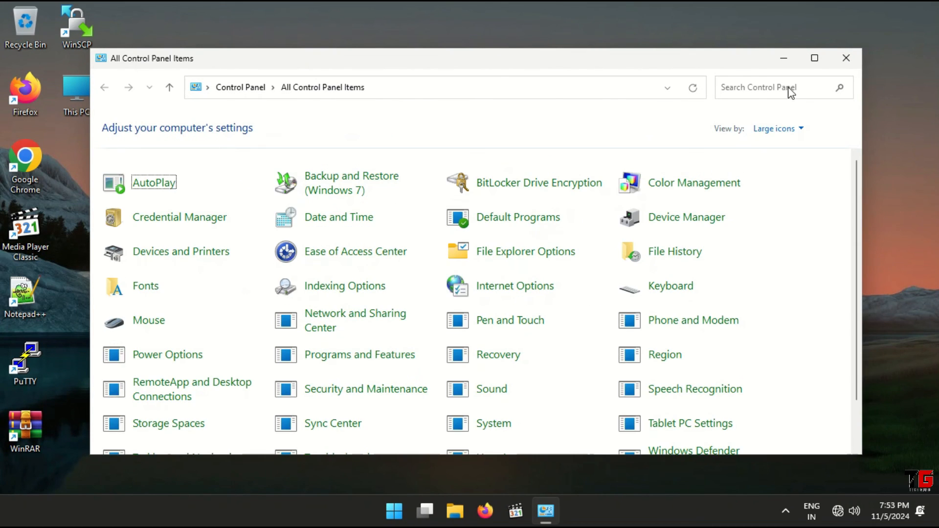
pyautogui.click(811, 67)
pyautogui.click(76, 371)
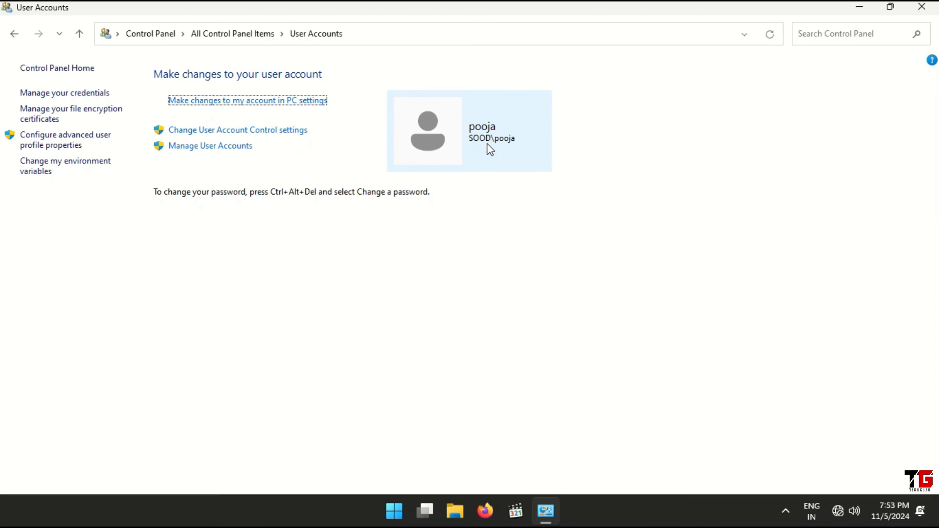
pyautogui.click(931, 7)
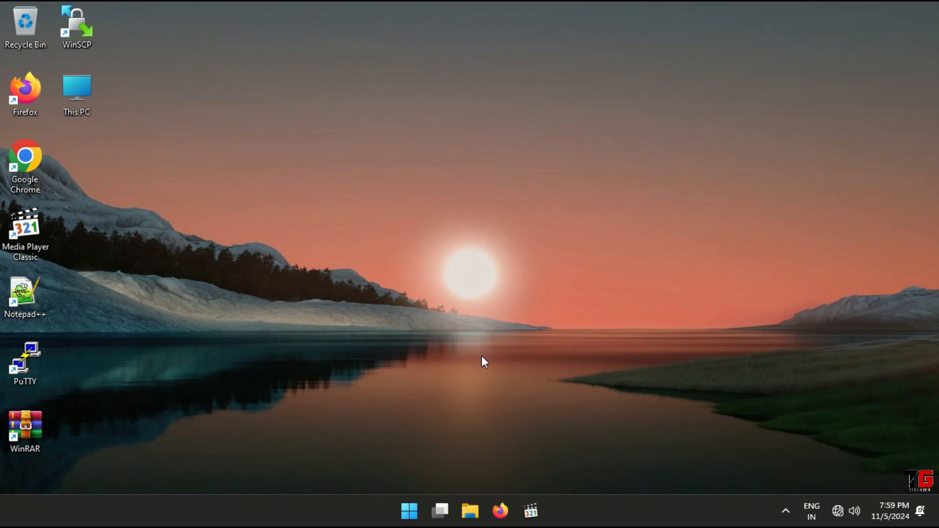
# Step: Run Command Prompt as administrator, approving the UAC prompt with the administrator account and its password
pyautogui.press('super')
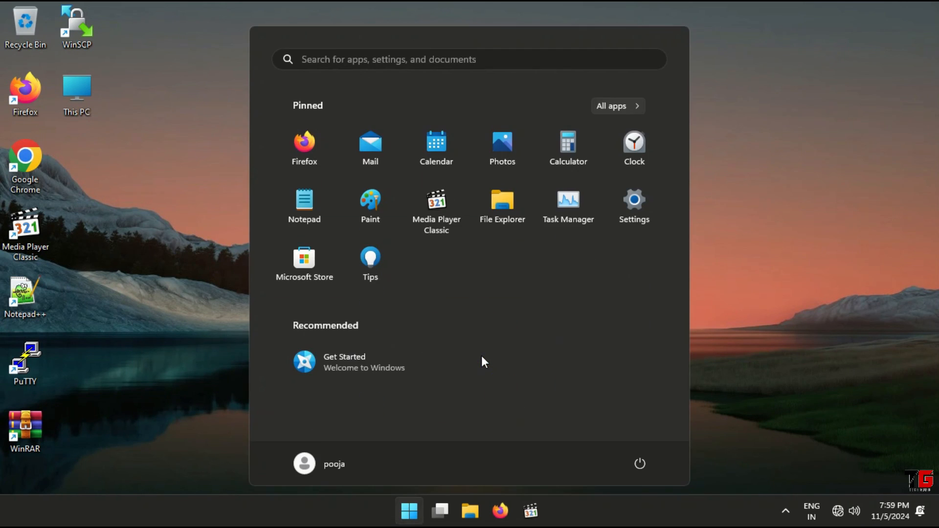
pyautogui.write('cmd')
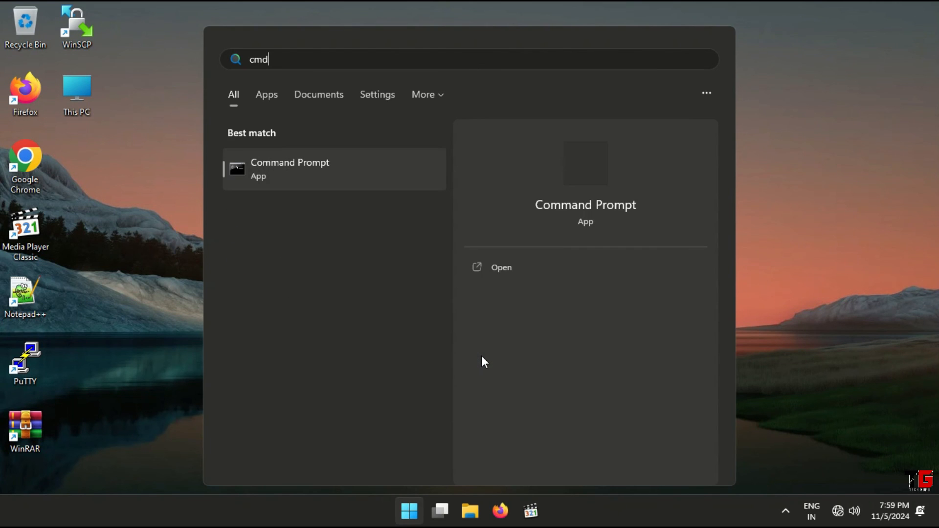
pyautogui.click(512, 288)
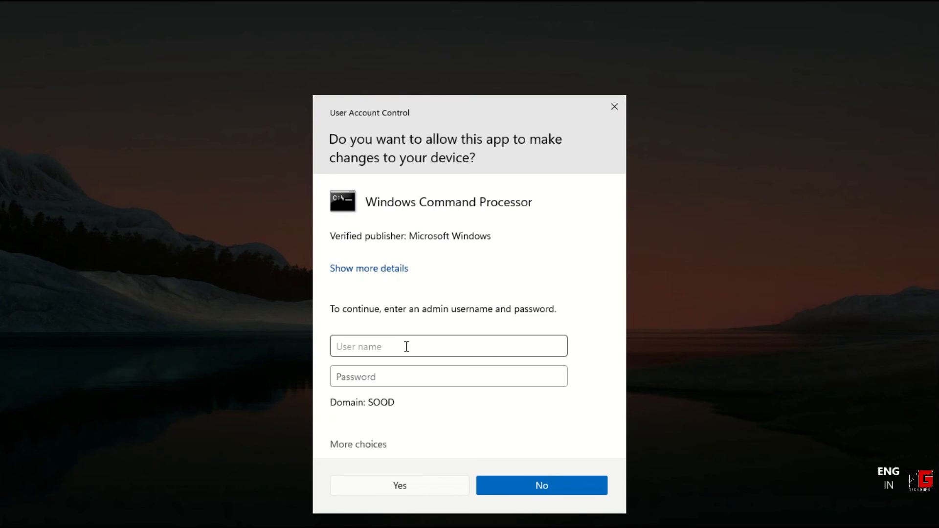
pyautogui.write('administrator')
pyautogui.press('Tab')
pyautogui.write('•••••')
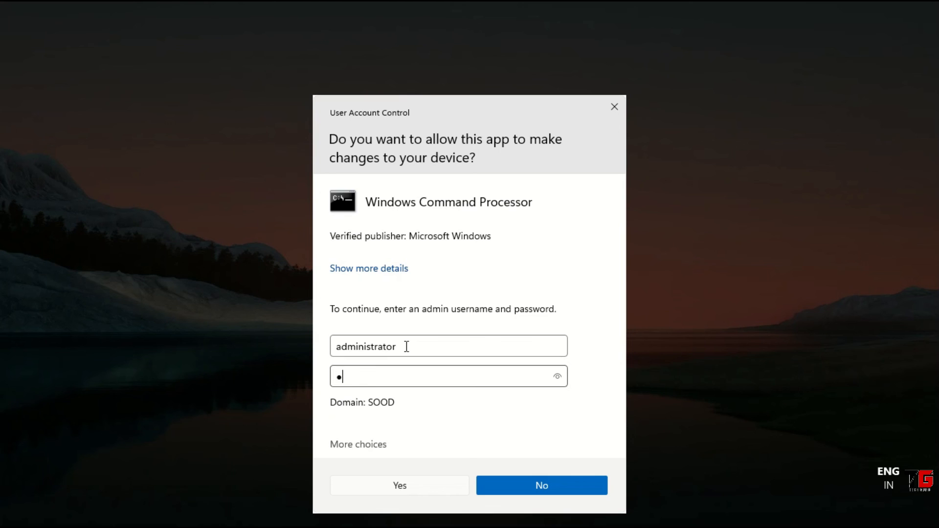
pyautogui.write('••')
pyautogui.click(394, 484)
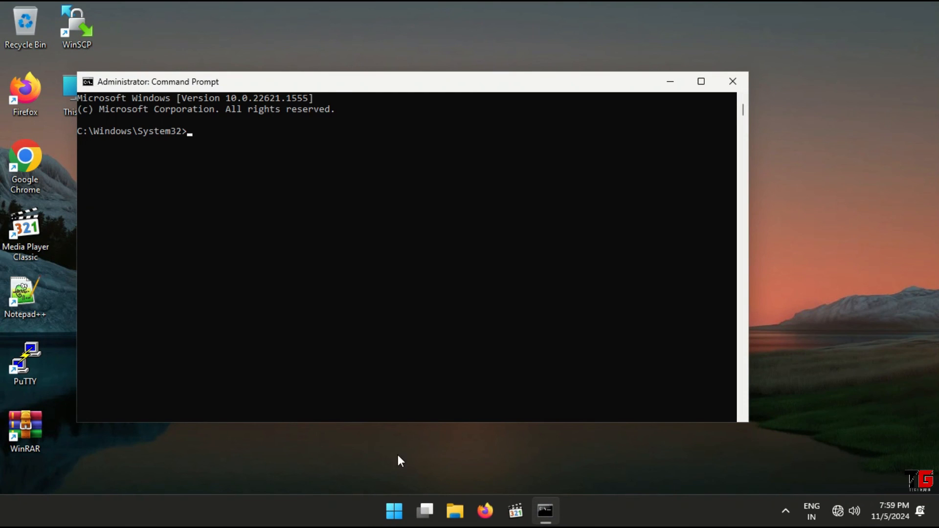
# Step: Run net user, then net user /domain to list local and SOOD.COM domain accounts
pyautogui.moveTo(310, 81); pyautogui.dragTo(447, 106)
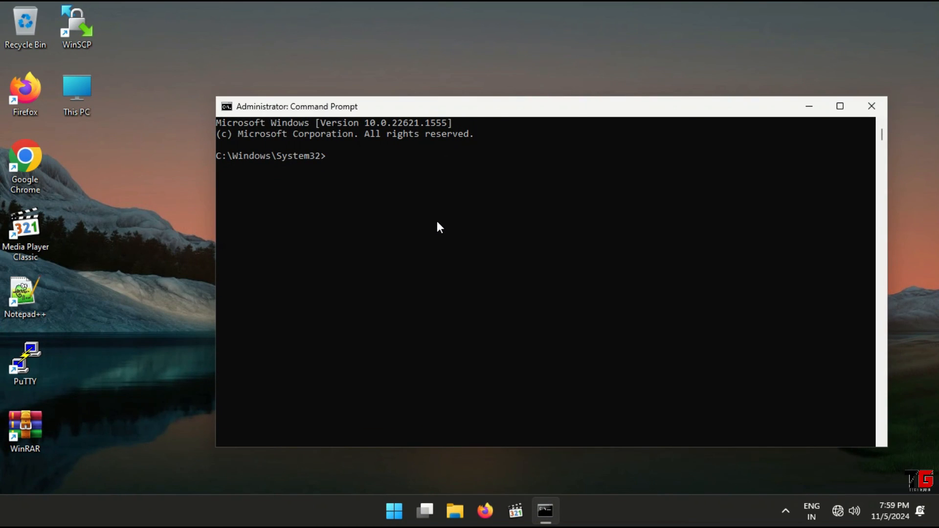
pyautogui.write('net user')
pyautogui.press('Return')
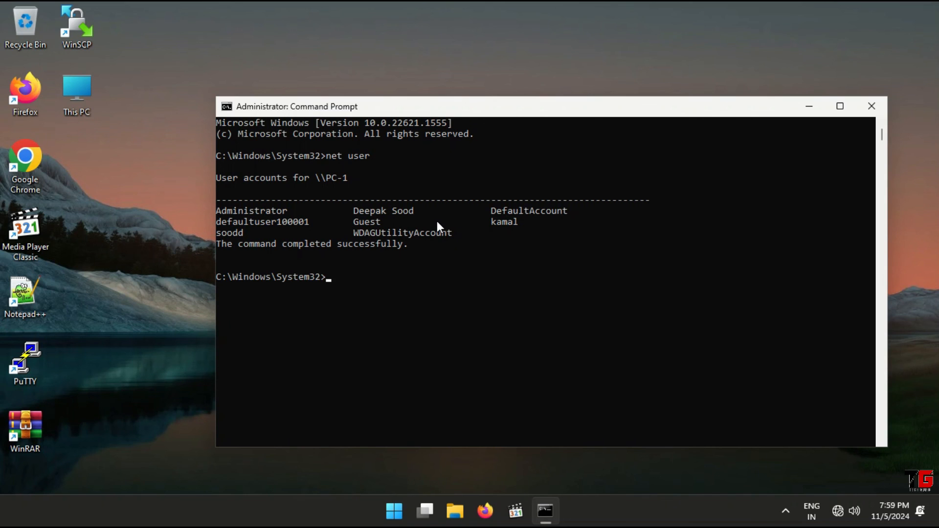
pyautogui.write('net user /domain')
pyautogui.press('Return')
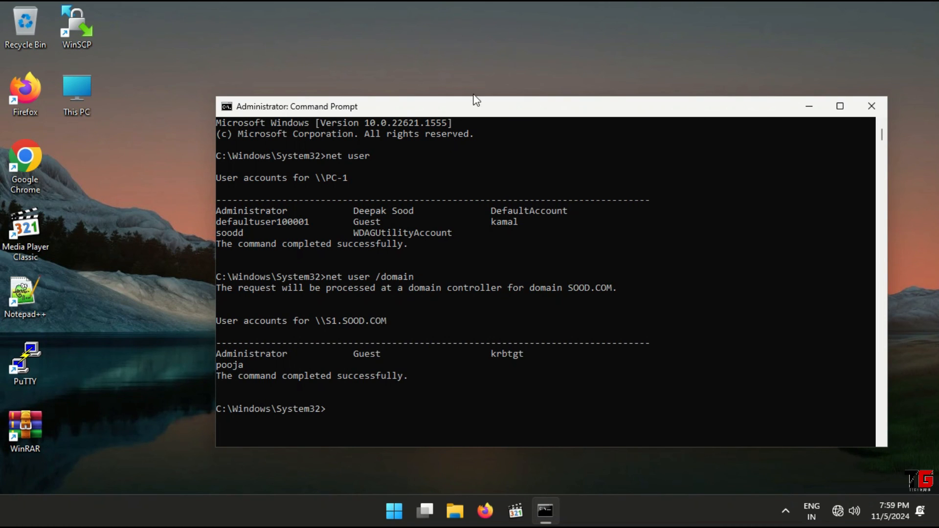
pyautogui.moveTo(471, 110); pyautogui.dragTo(358, 69)
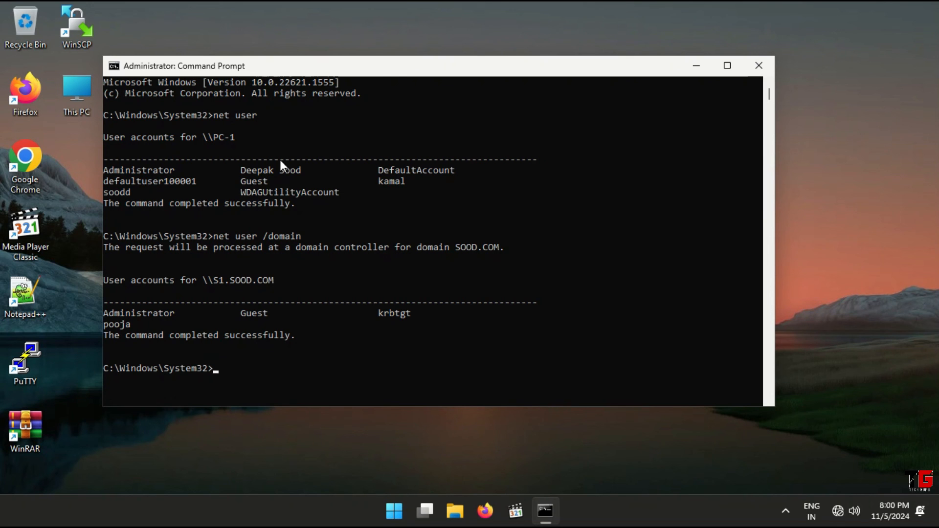
# Step: Enlarge the Command Prompt console font to size 24 through the window's Properties
pyautogui.rightClick(283, 68)
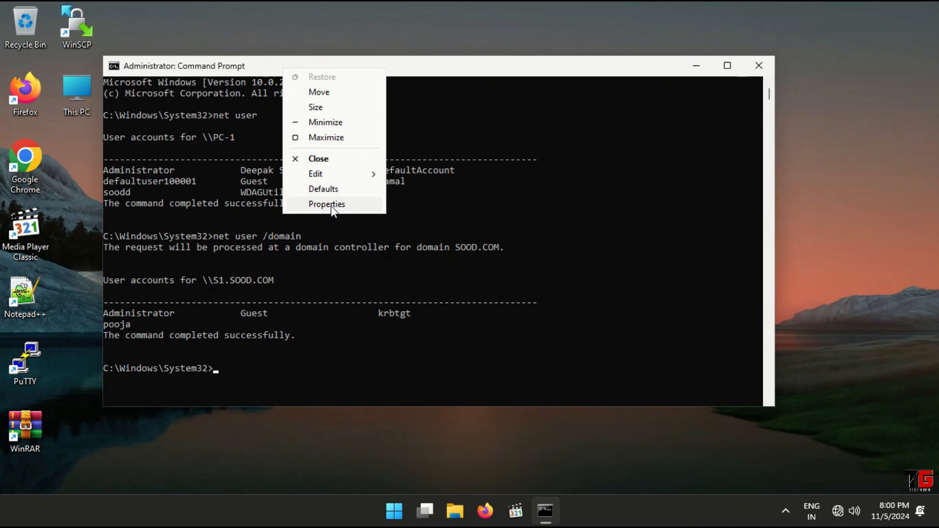
pyautogui.click(331, 205)
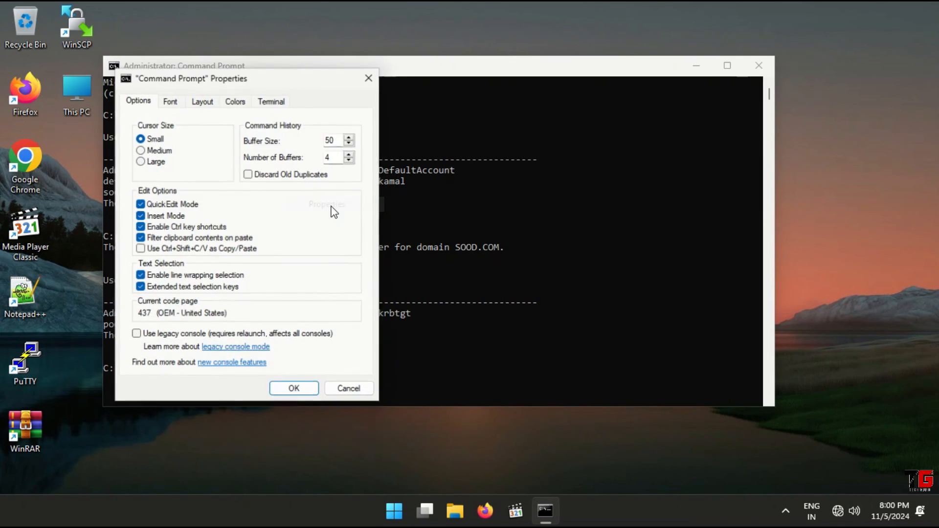
pyautogui.click(171, 101)
pyautogui.click(142, 174)
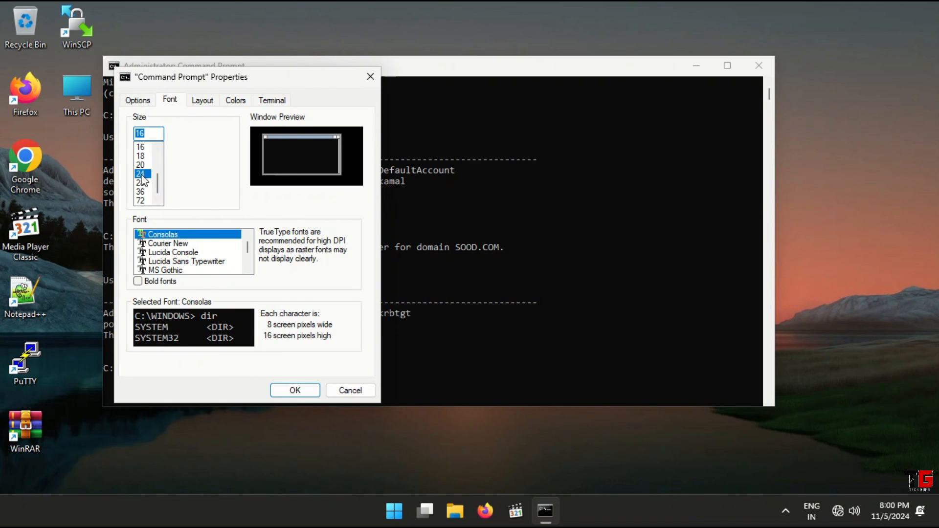
pyautogui.click(298, 390)
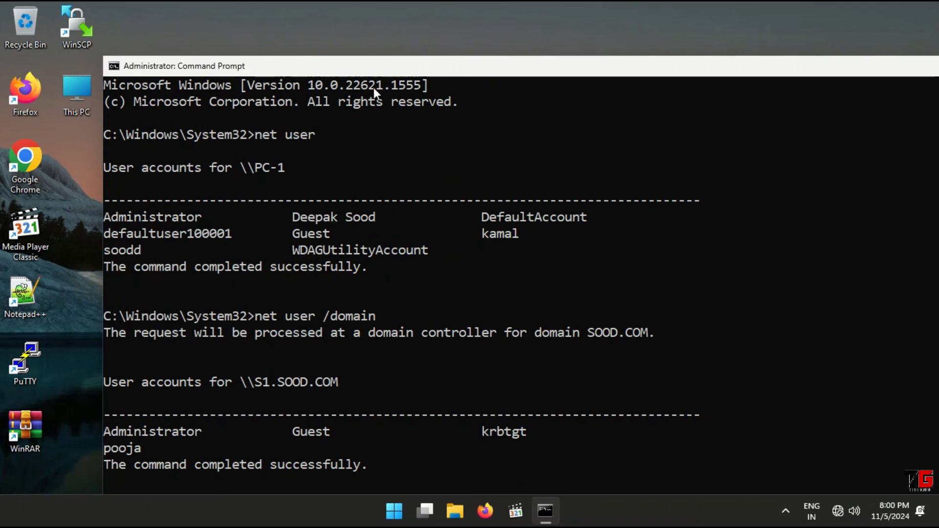
# Step: Highlight both net user commands, \\S1.SOOD.COM and the new user in the output, then close Command Prompt
pyautogui.moveTo(383, 70); pyautogui.dragTo(286, 24)
pyautogui.click(214, 91)
pyautogui.click(160, 90)
pyautogui.moveTo(173, 89); pyautogui.dragTo(219, 88)
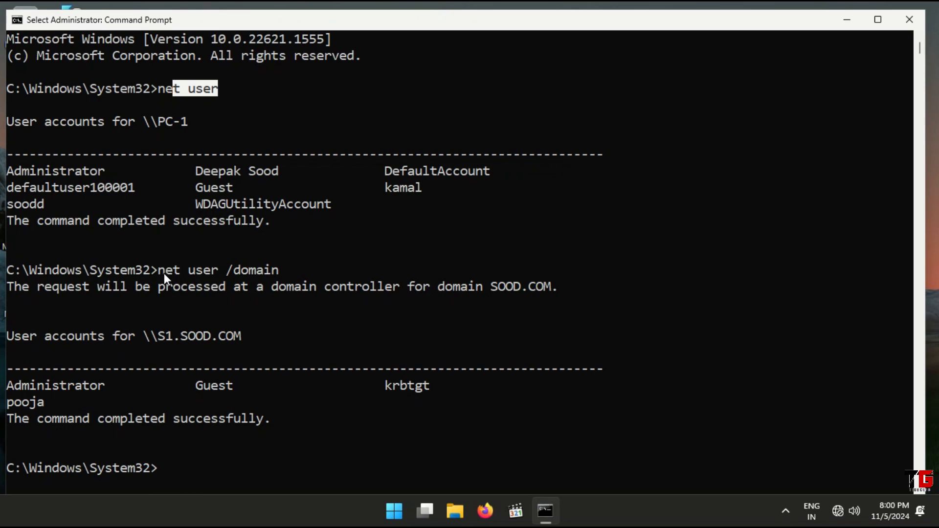
pyautogui.moveTo(160, 273); pyautogui.dragTo(276, 269)
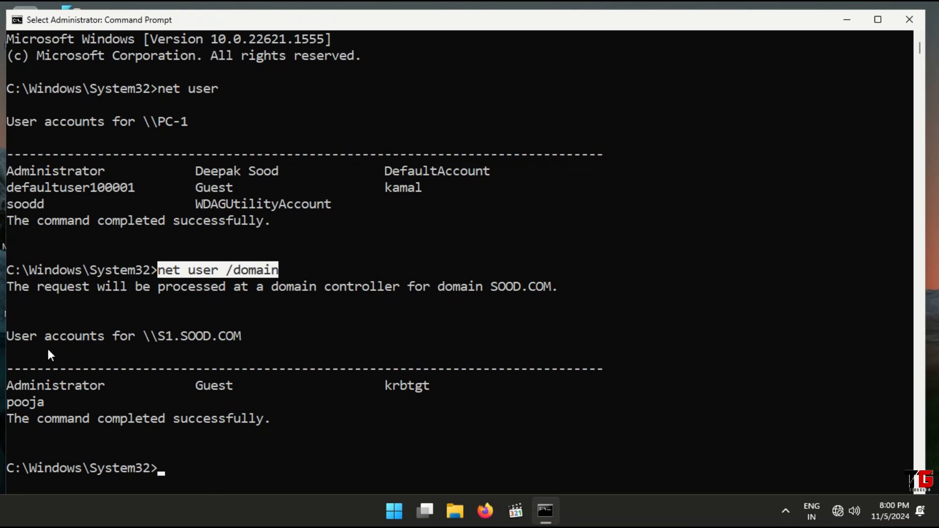
pyautogui.moveTo(149, 338); pyautogui.dragTo(241, 338)
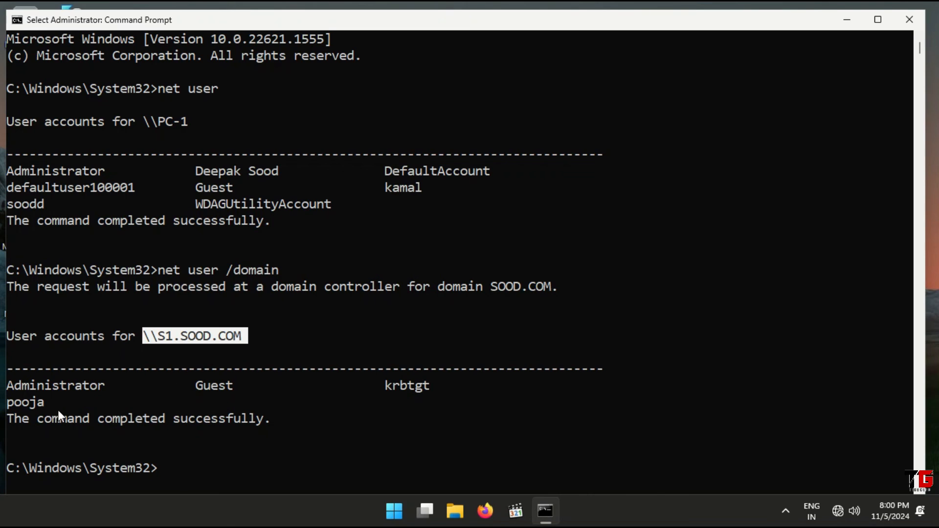
pyautogui.moveTo(55, 405); pyautogui.dragTo(13, 403)
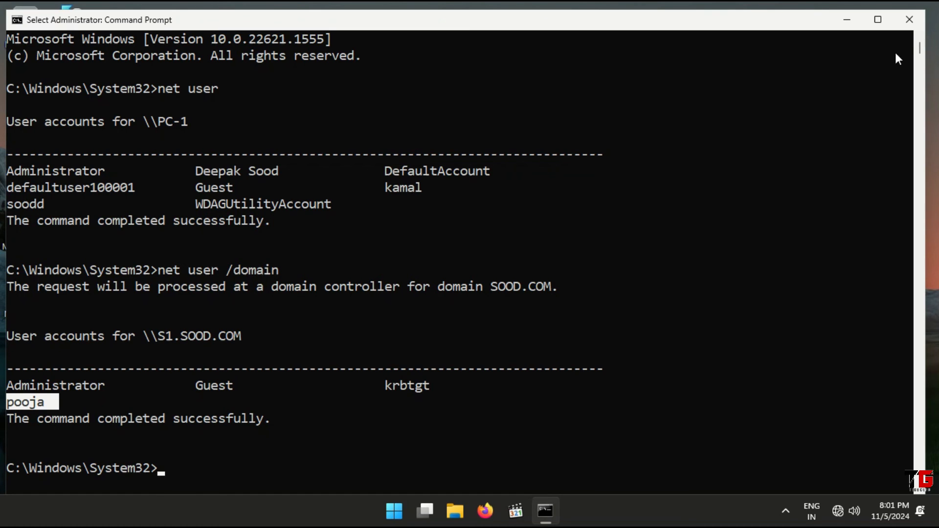
pyautogui.click(909, 30)
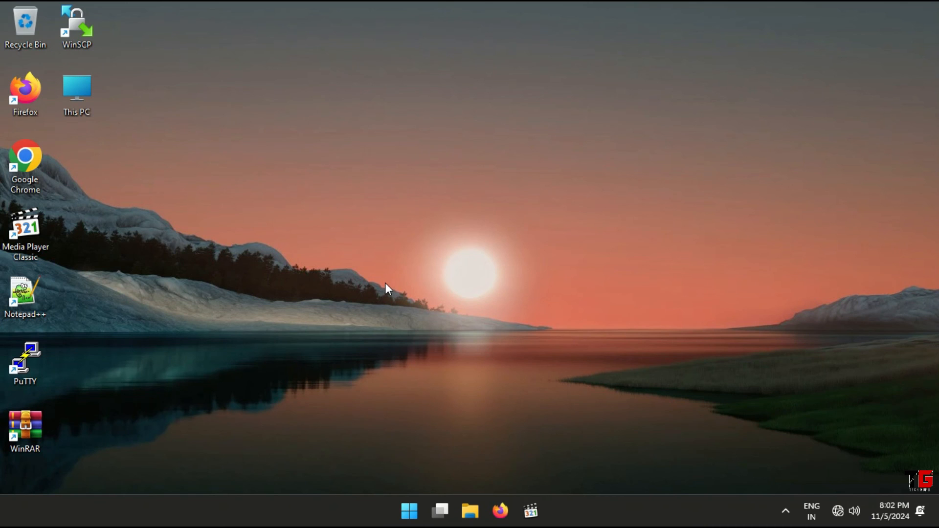